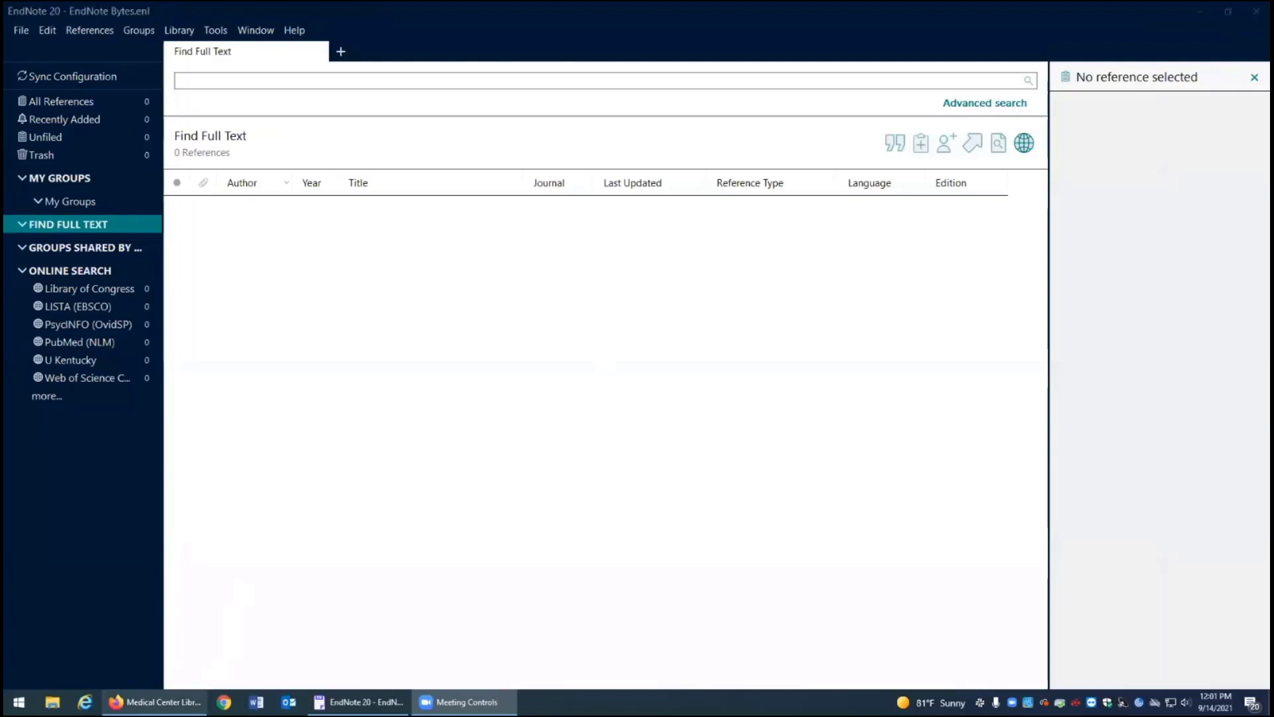
Switch to Firefox and open PubMed from the database links in the Medical Center Library page's Intro section
left_click(155, 701)
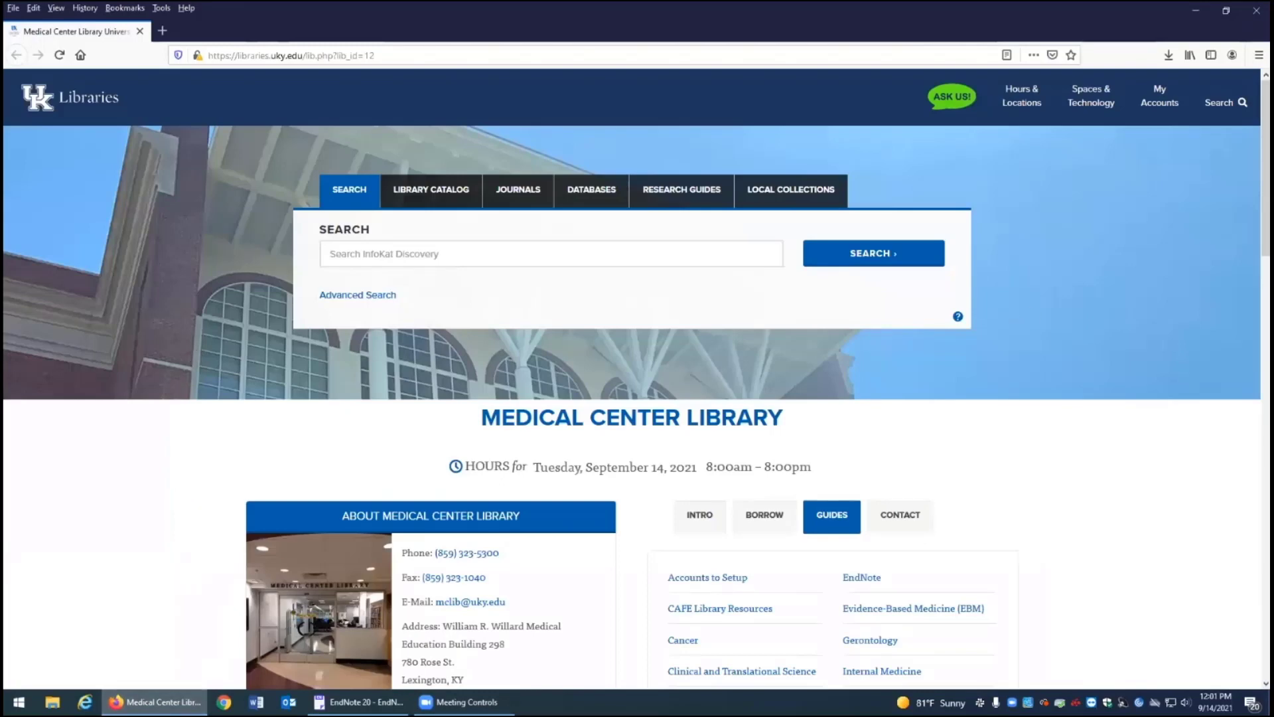
scroll(637, 372, "down", 1)
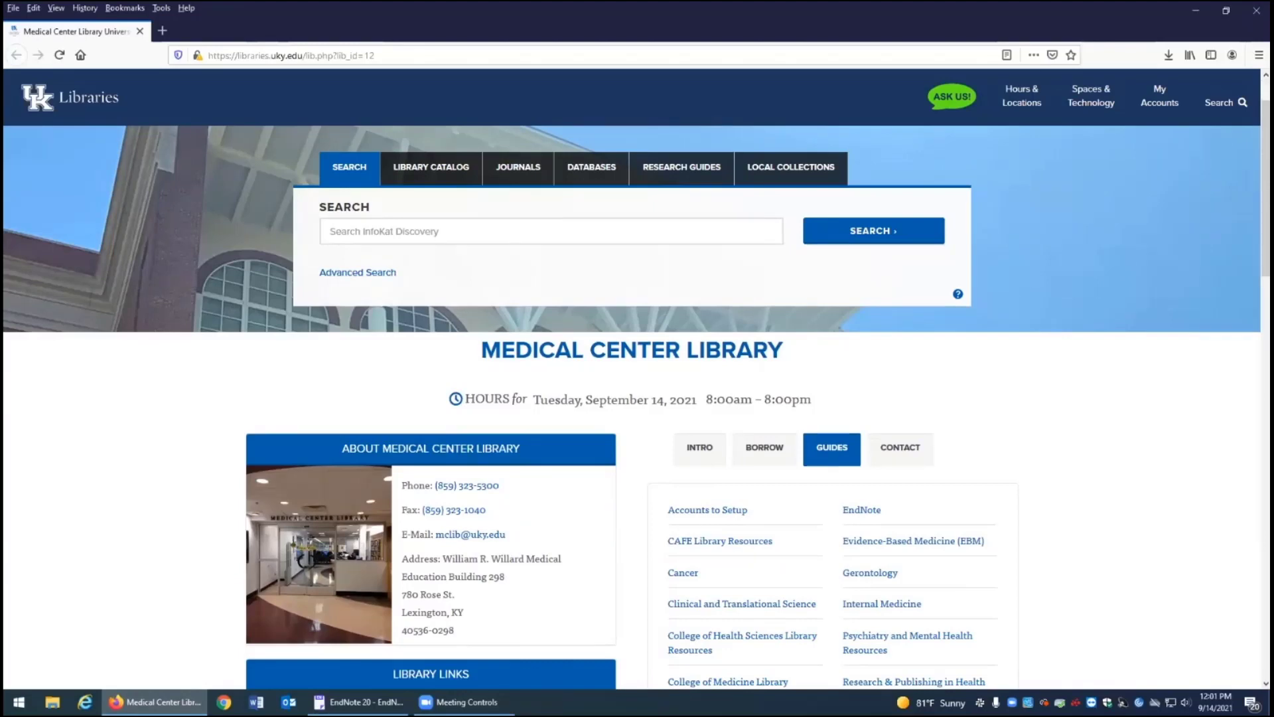
scroll(688, 252, "down", 3)
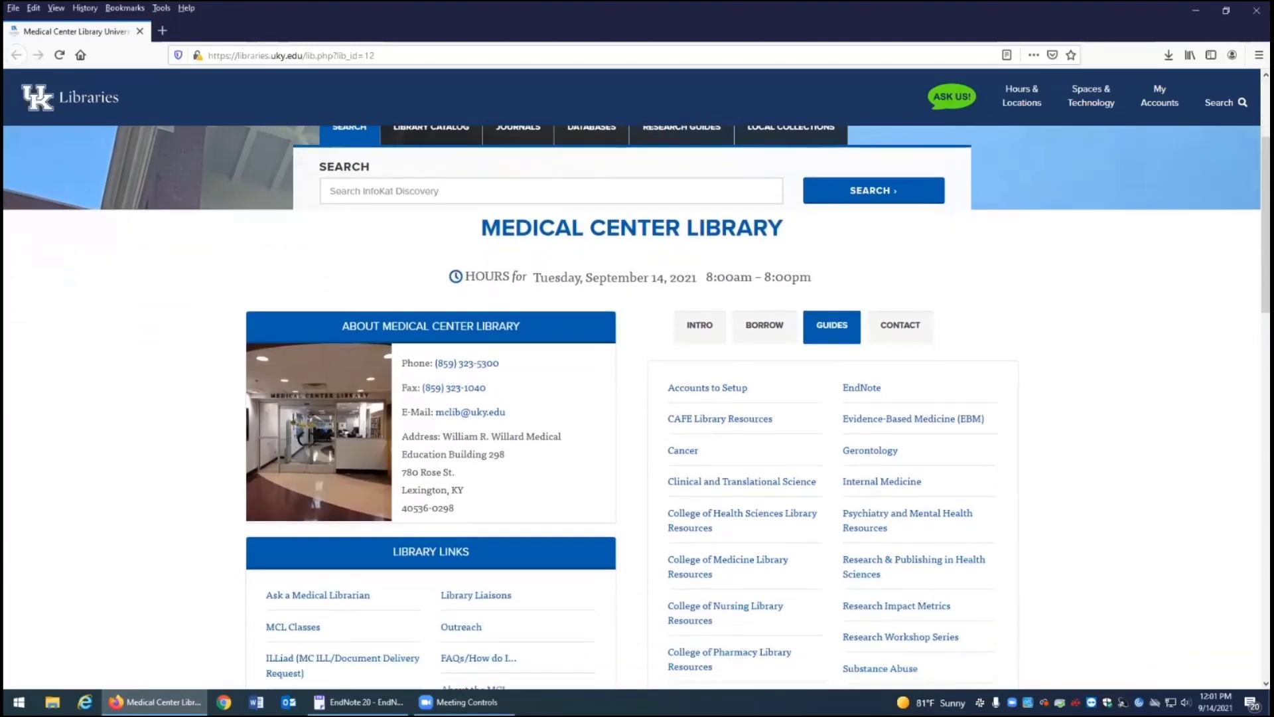
left_click(689, 253)
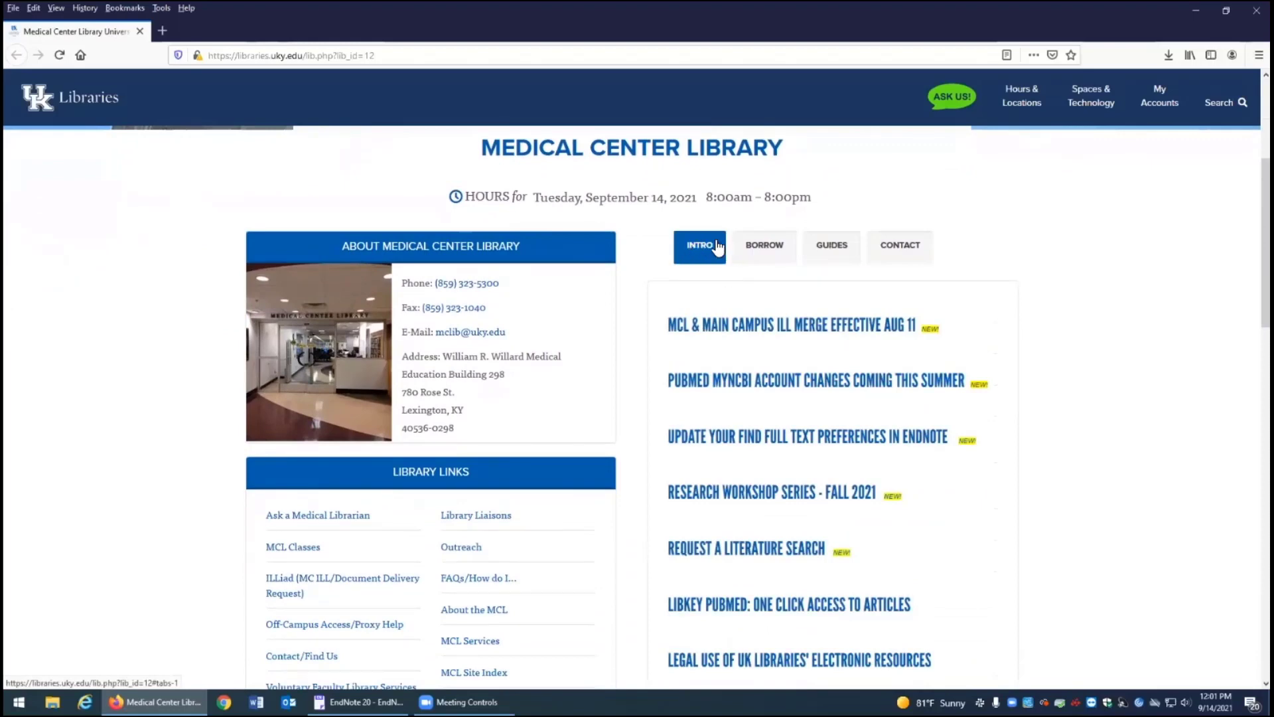
scroll(704, 288, "down", 3)
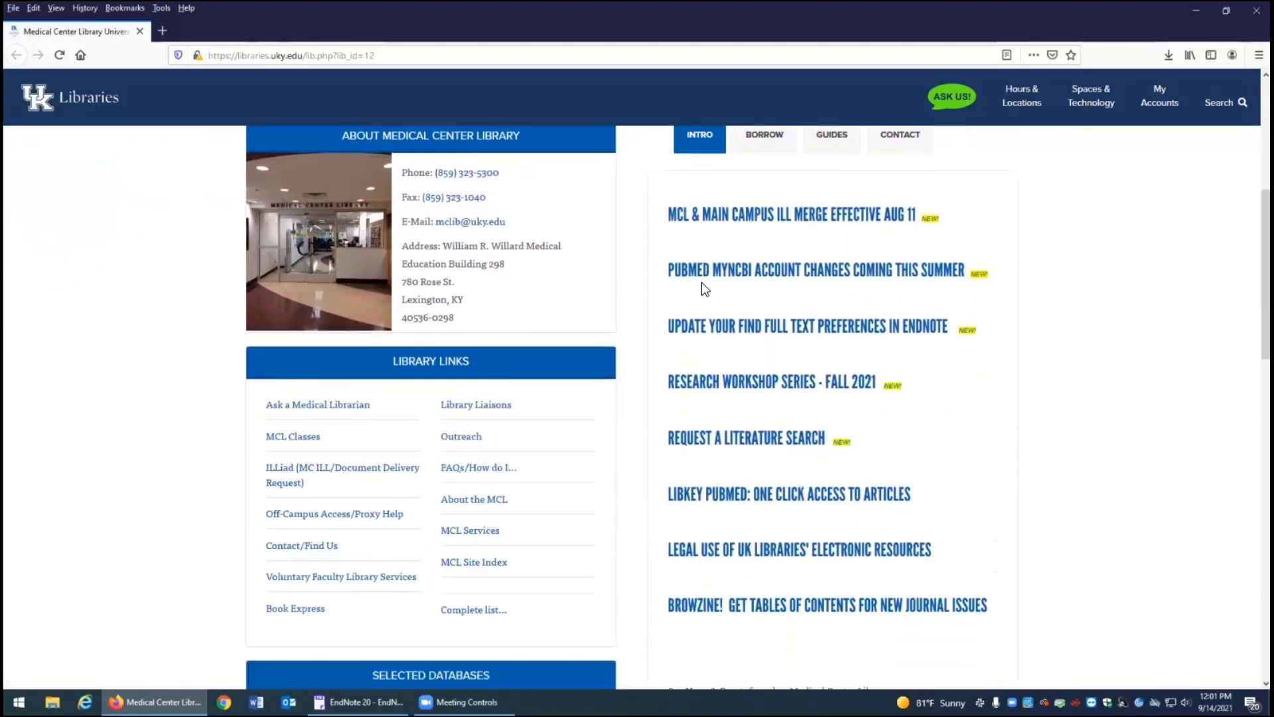
scroll(703, 285, "down", 1)
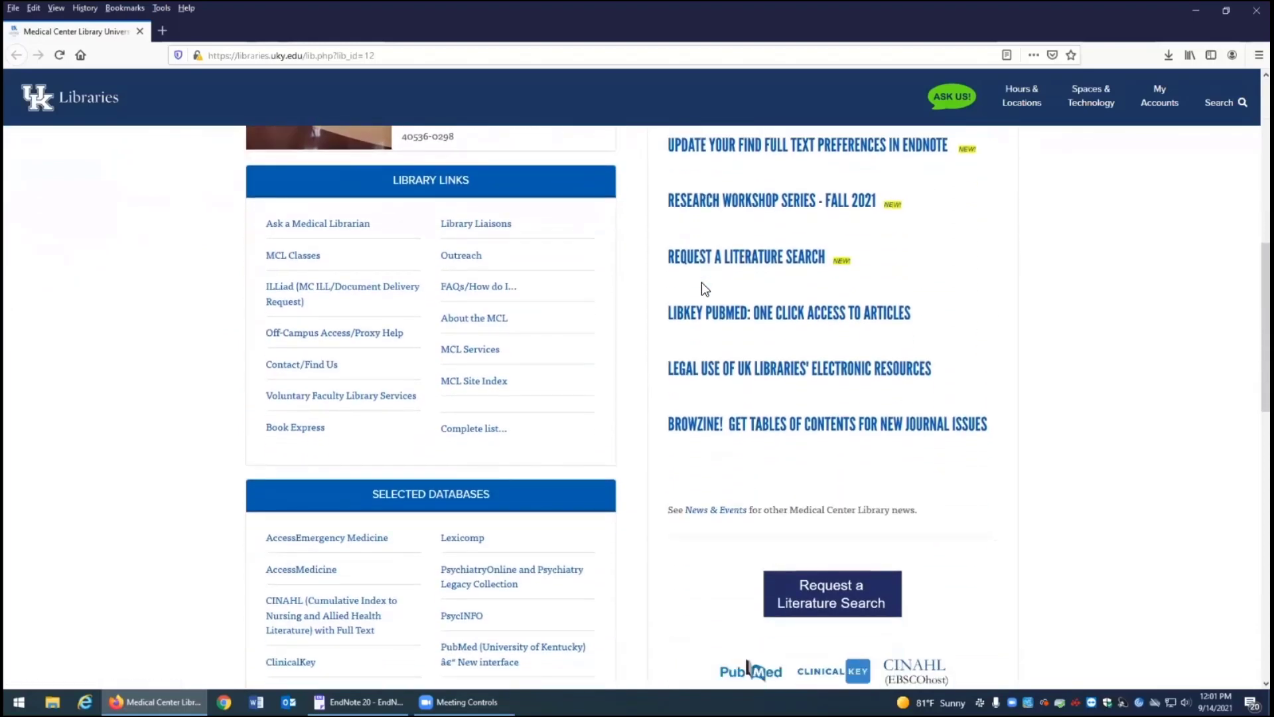
scroll(702, 283, "down", 3)
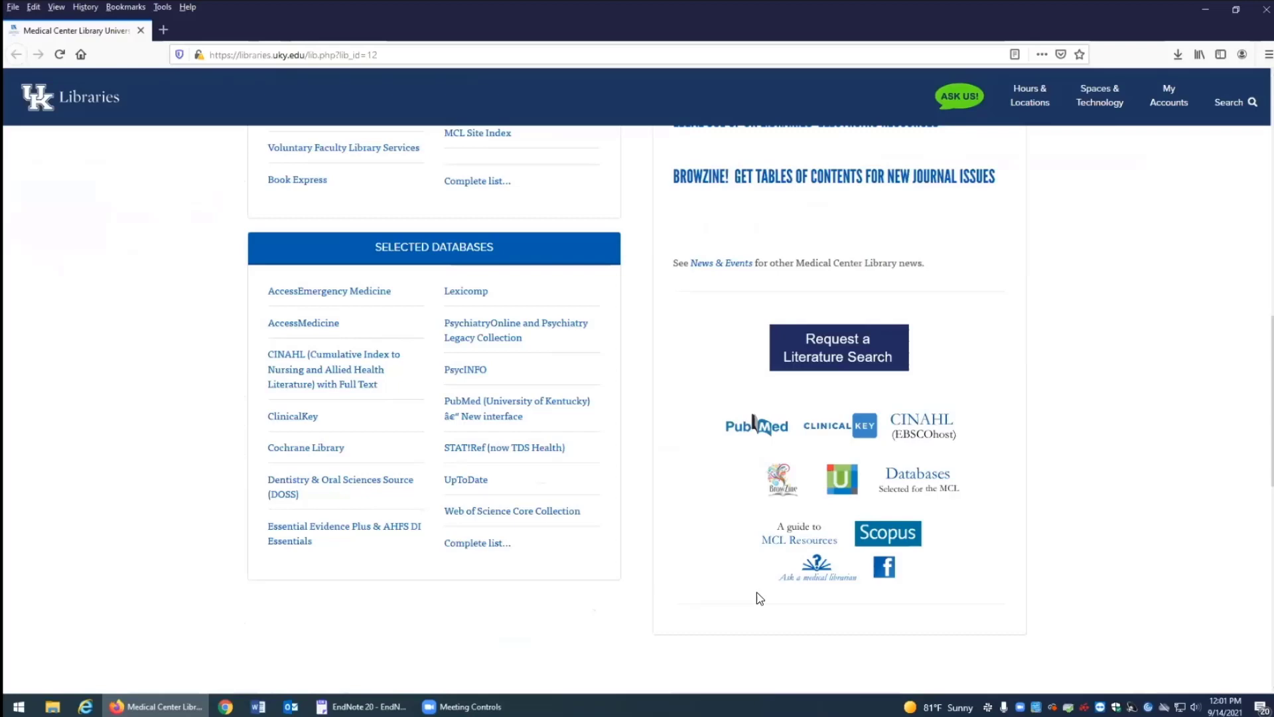
left_click(754, 427)
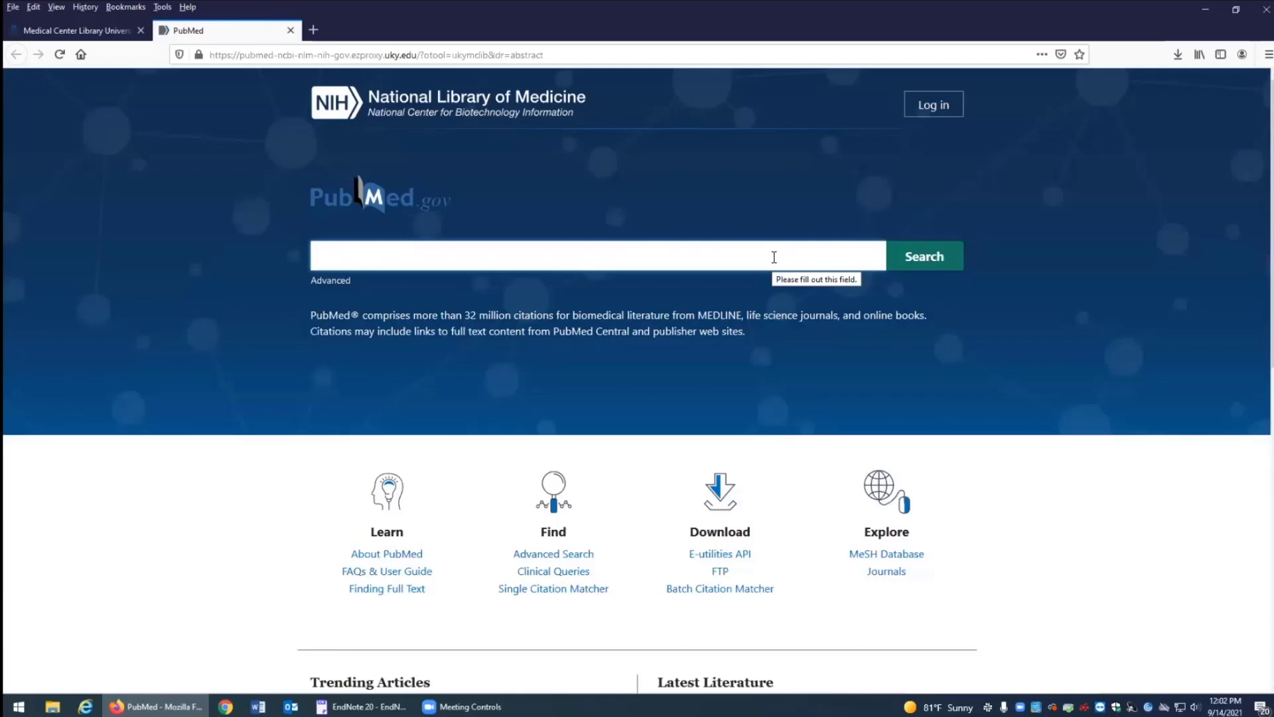
Search PubMed for "cancer" and open the article "Tumor microenvironment: recent advances in various cancer treatments"
type("cancer")
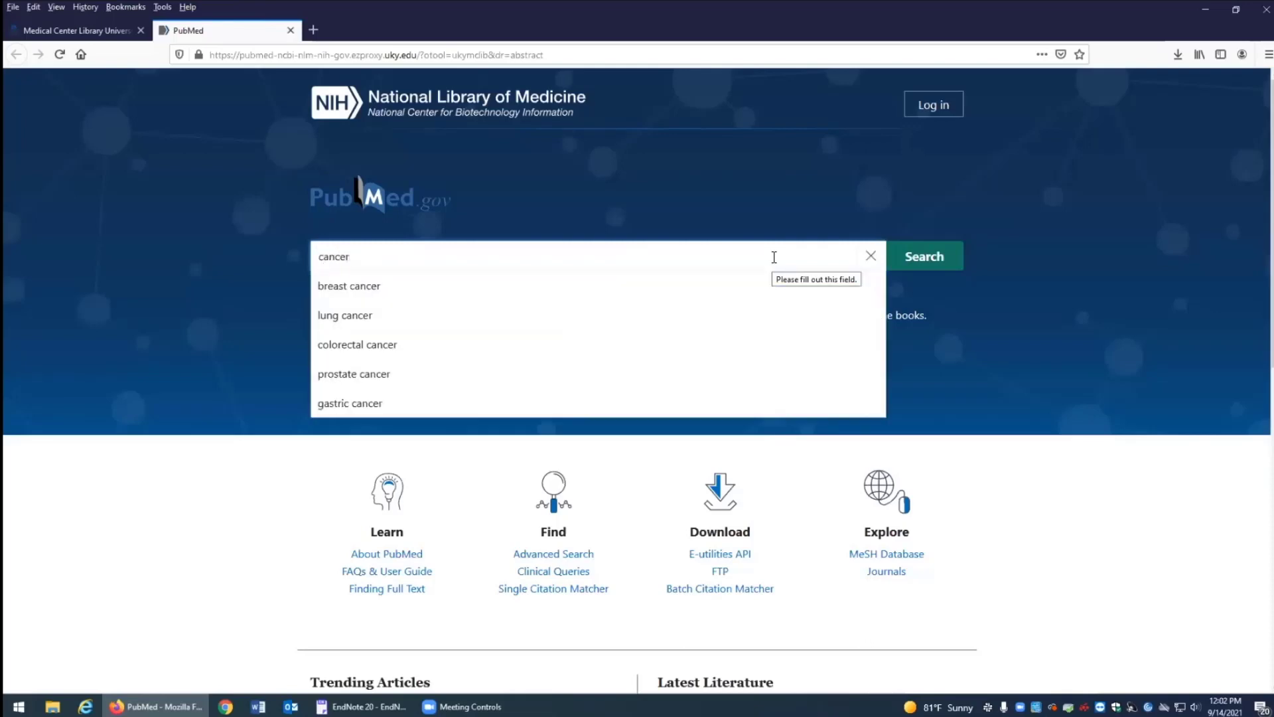
key("Return")
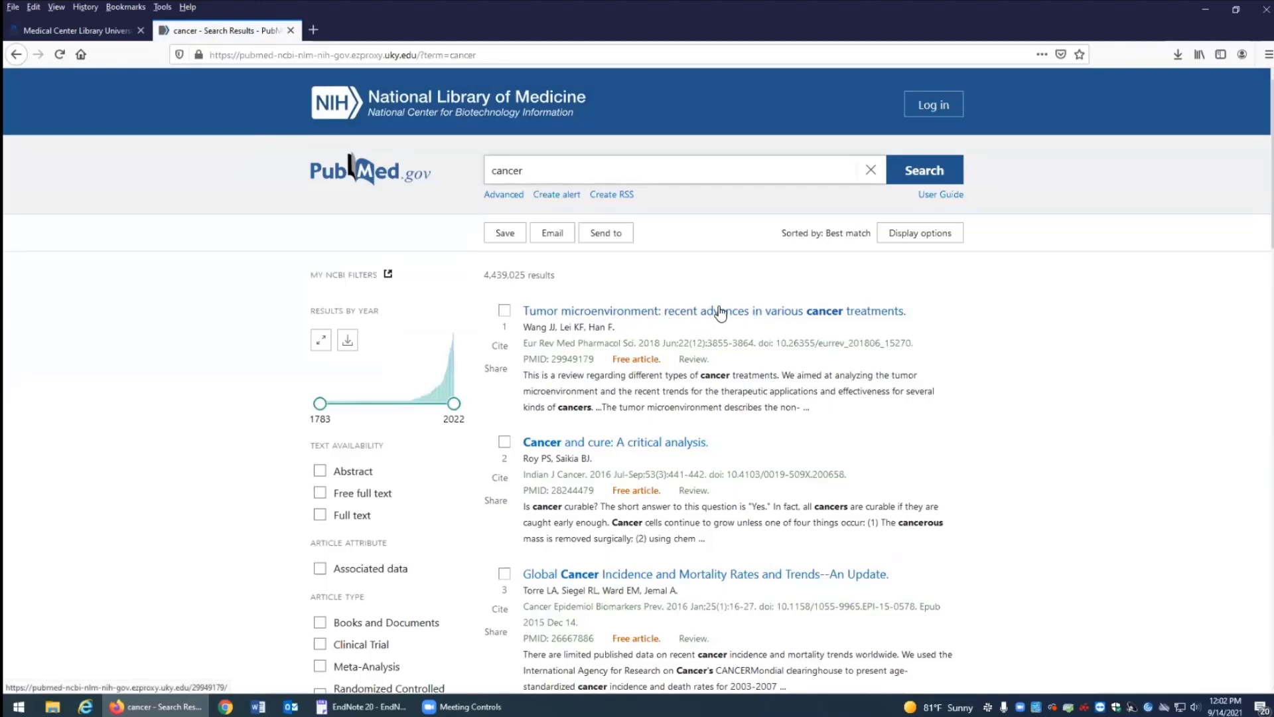
left_click(755, 321)
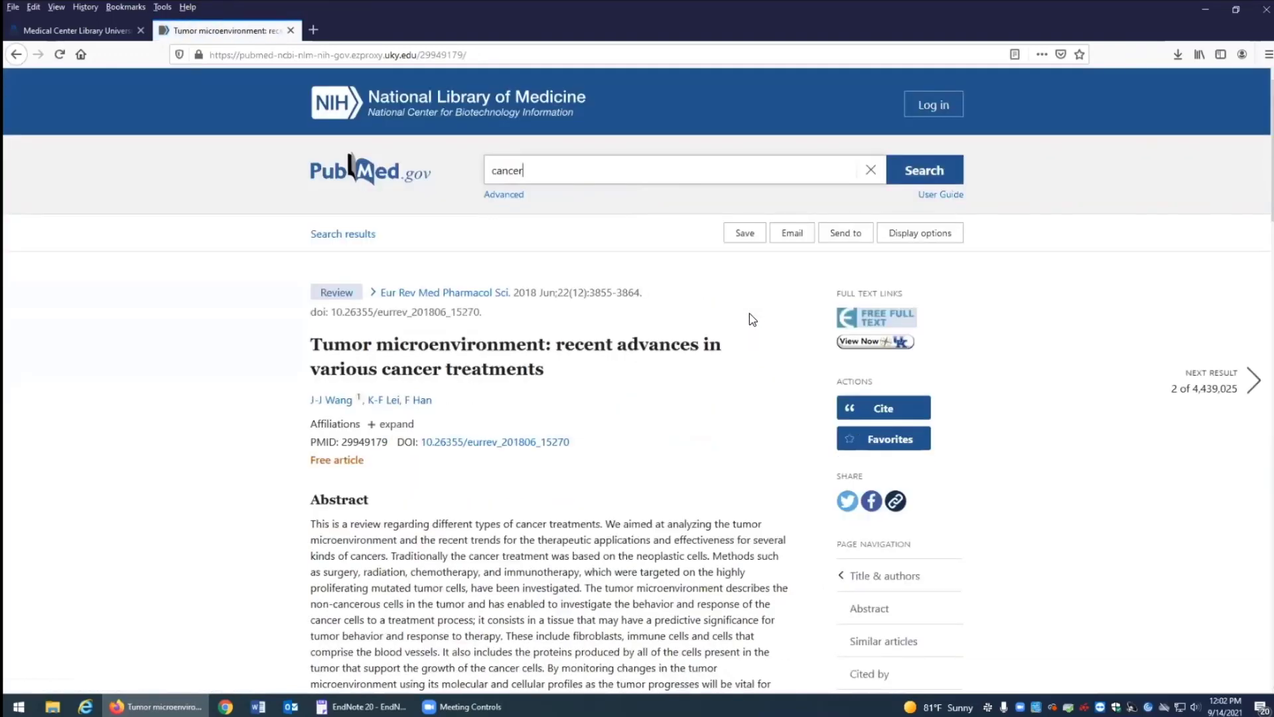
Create a citation manager file for the open article and open it with EndNote 20.1 to import the reference
left_click(855, 241)
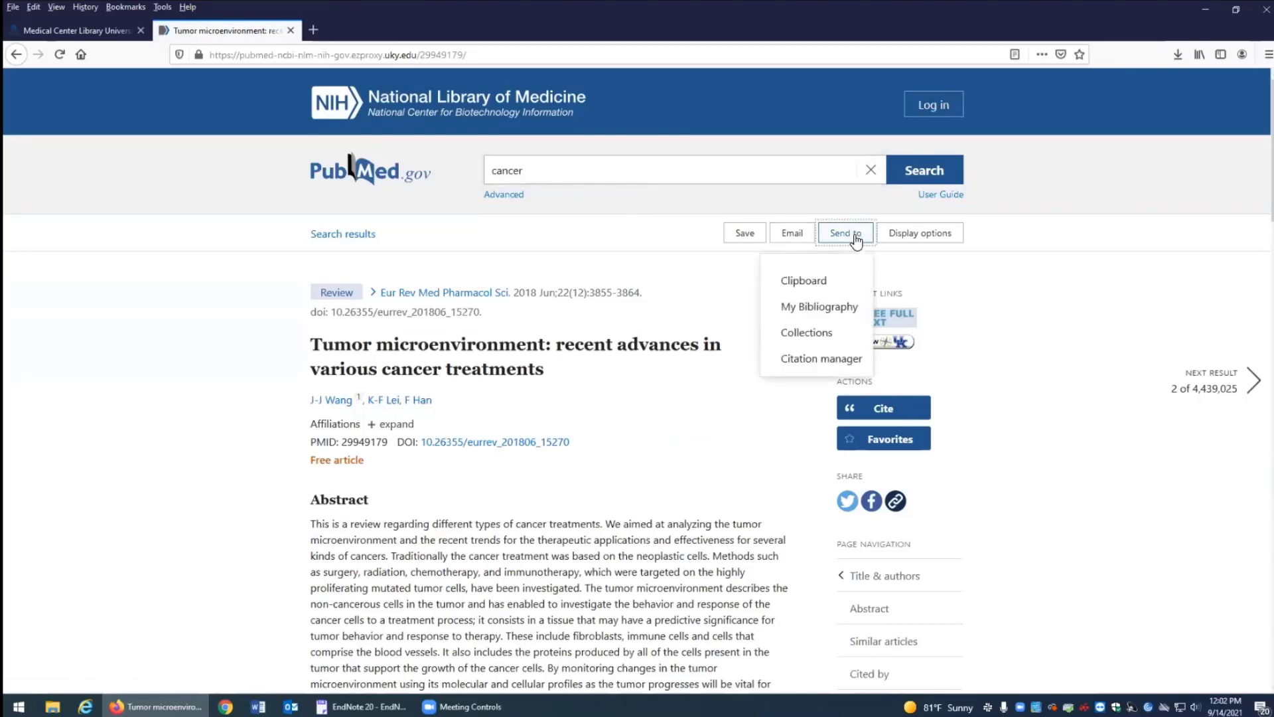
left_click(806, 361)
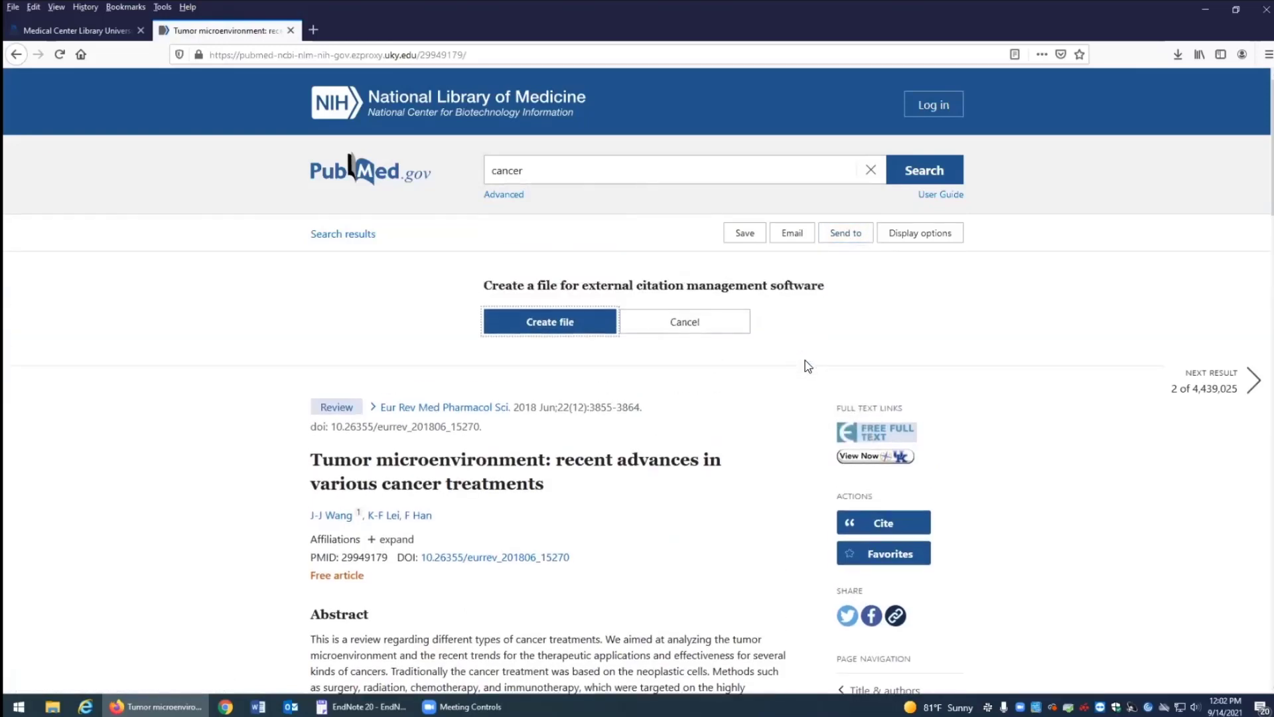
left_click(586, 330)
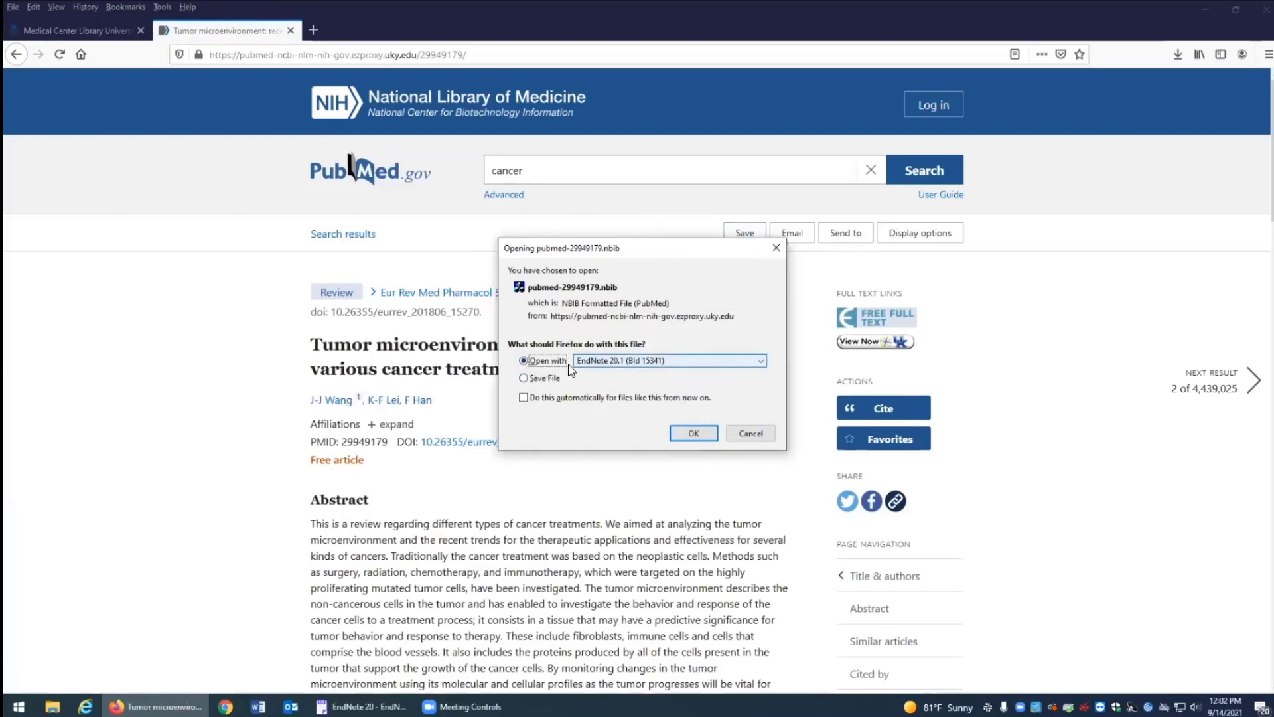
left_click(611, 362)
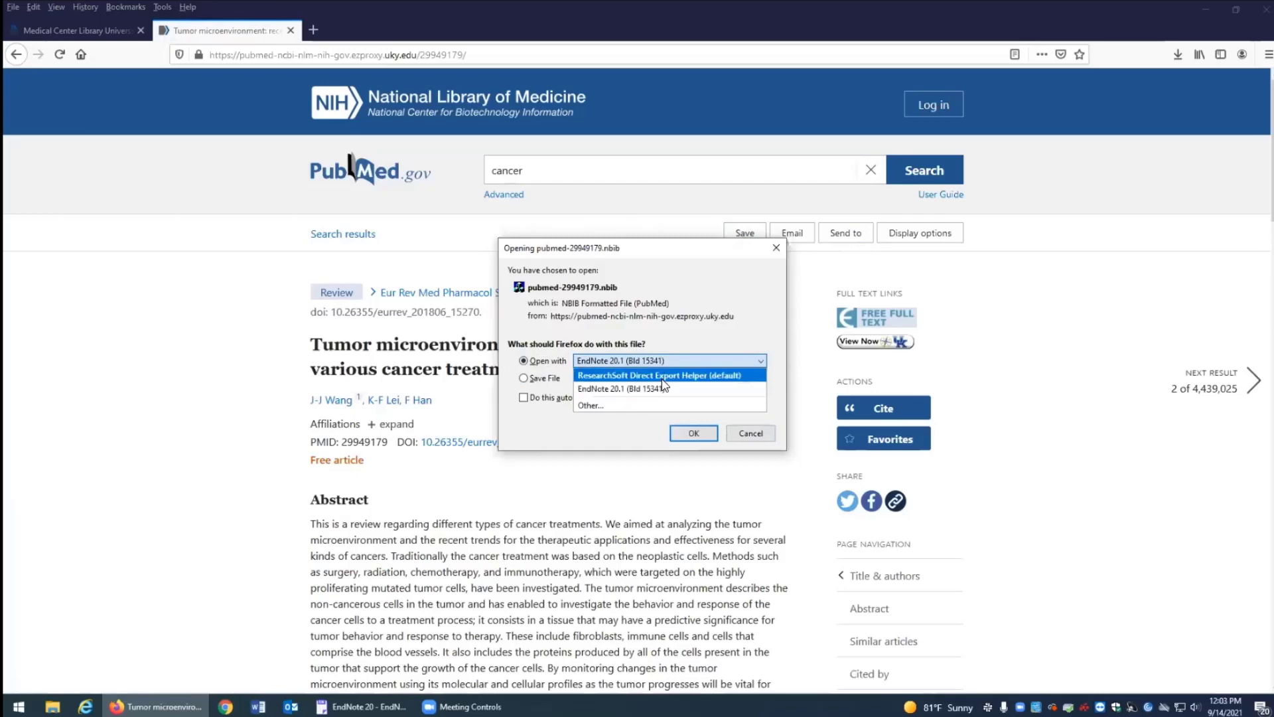
left_click(747, 392)
left_click(690, 434)
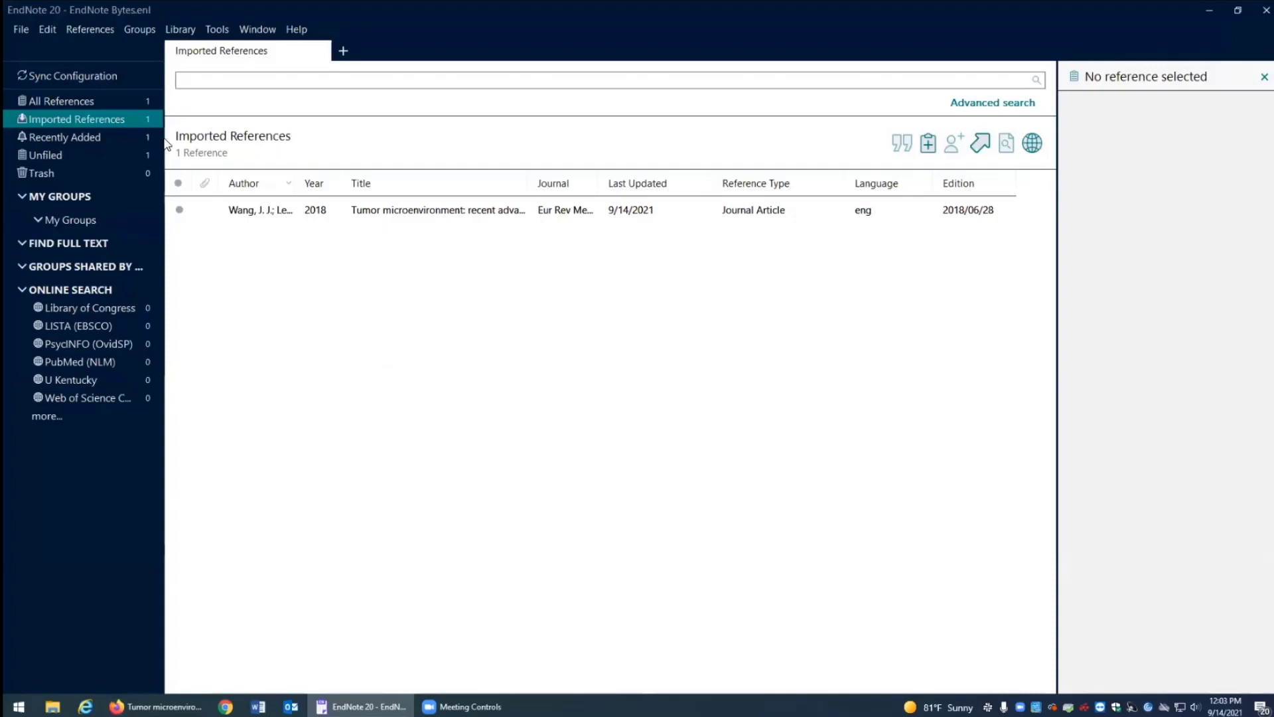
Examine the imported reference's details and check the Recently Added and Unfiled groups for it
left_click(240, 210)
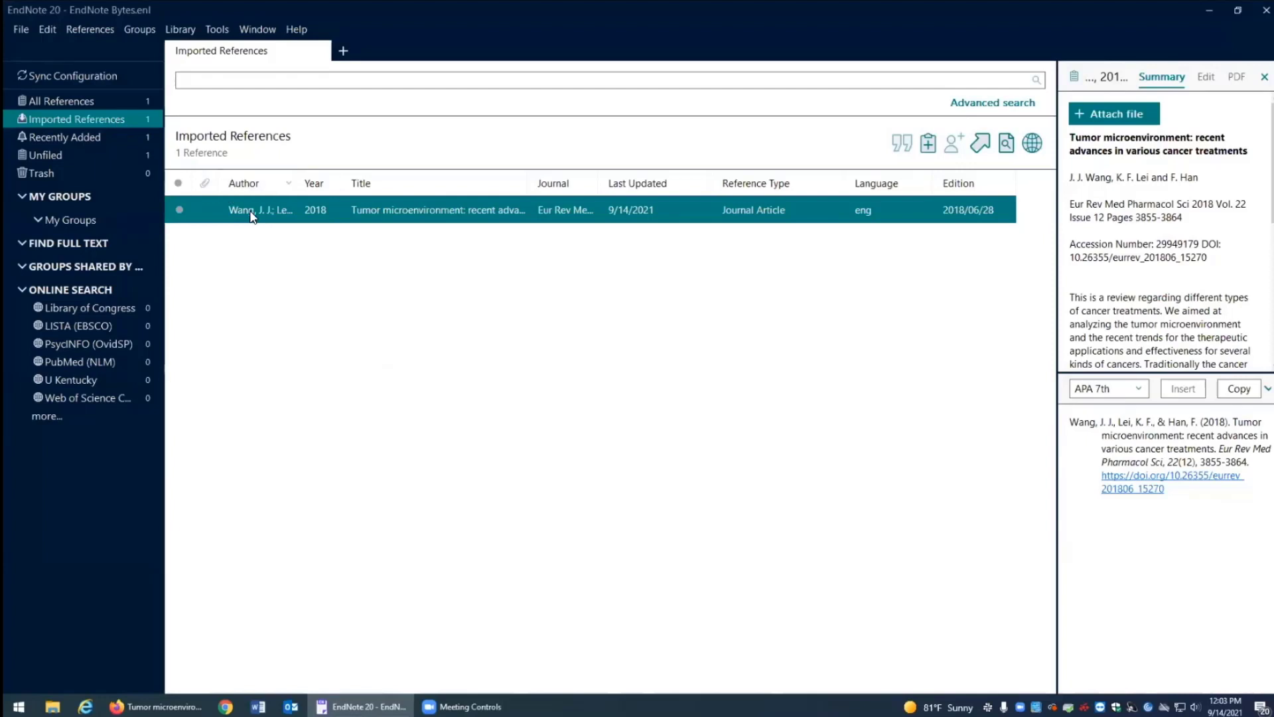
left_click(117, 136)
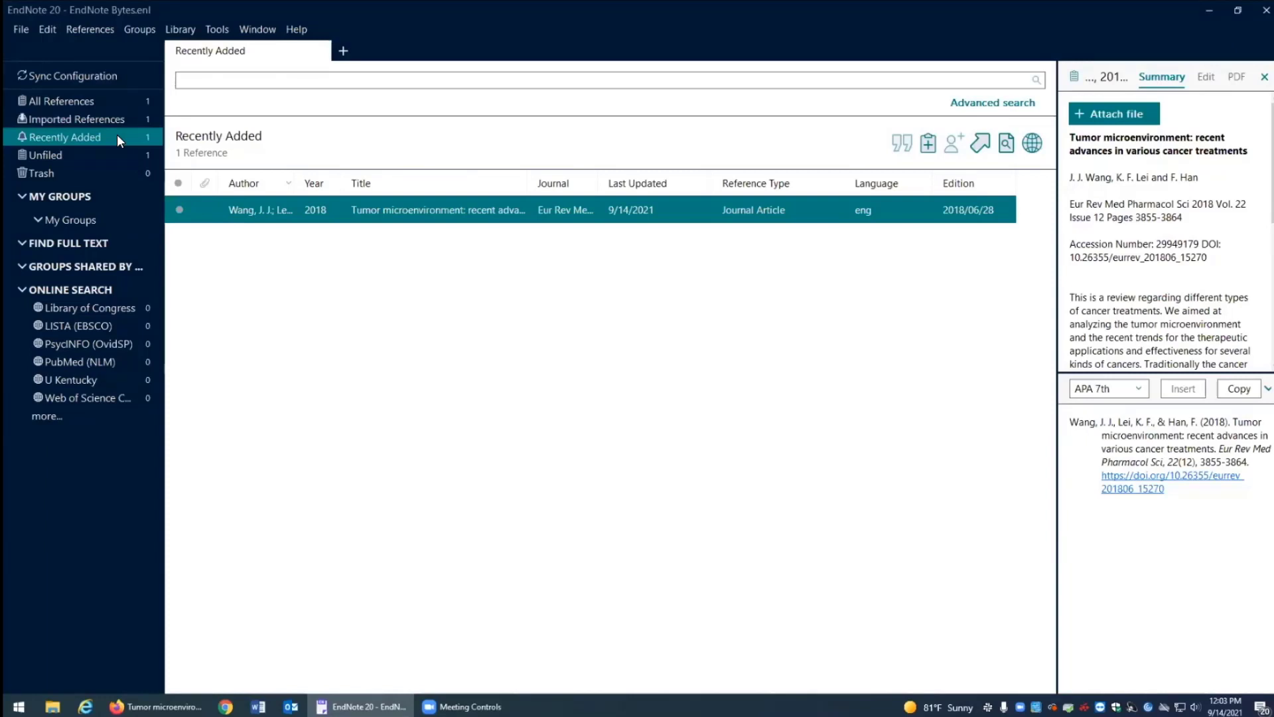
left_click(117, 158)
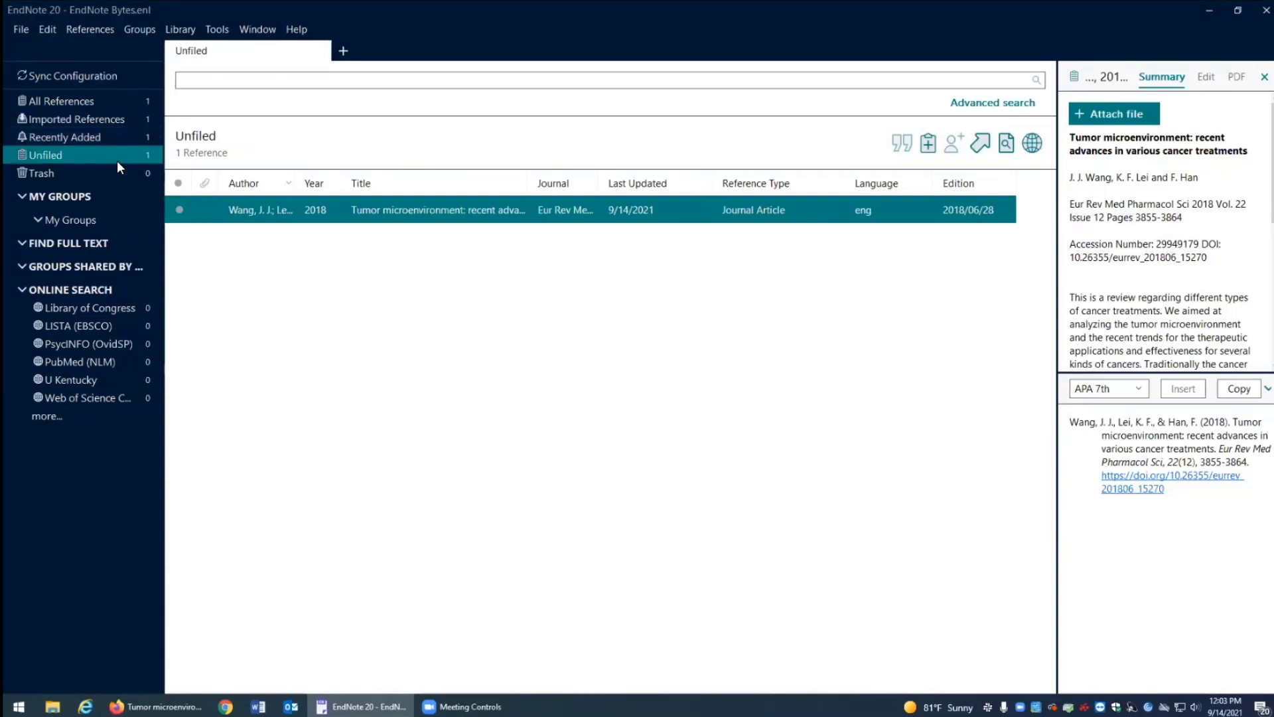
left_click(117, 138)
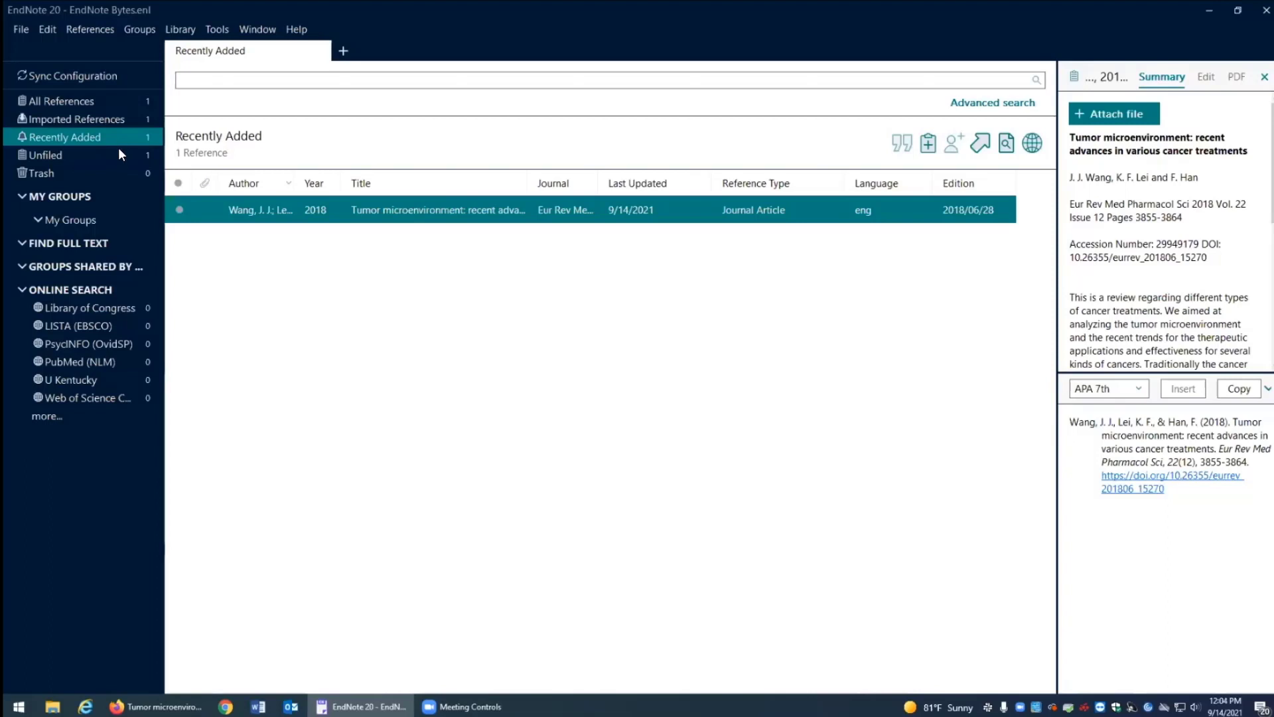
left_click(118, 160)
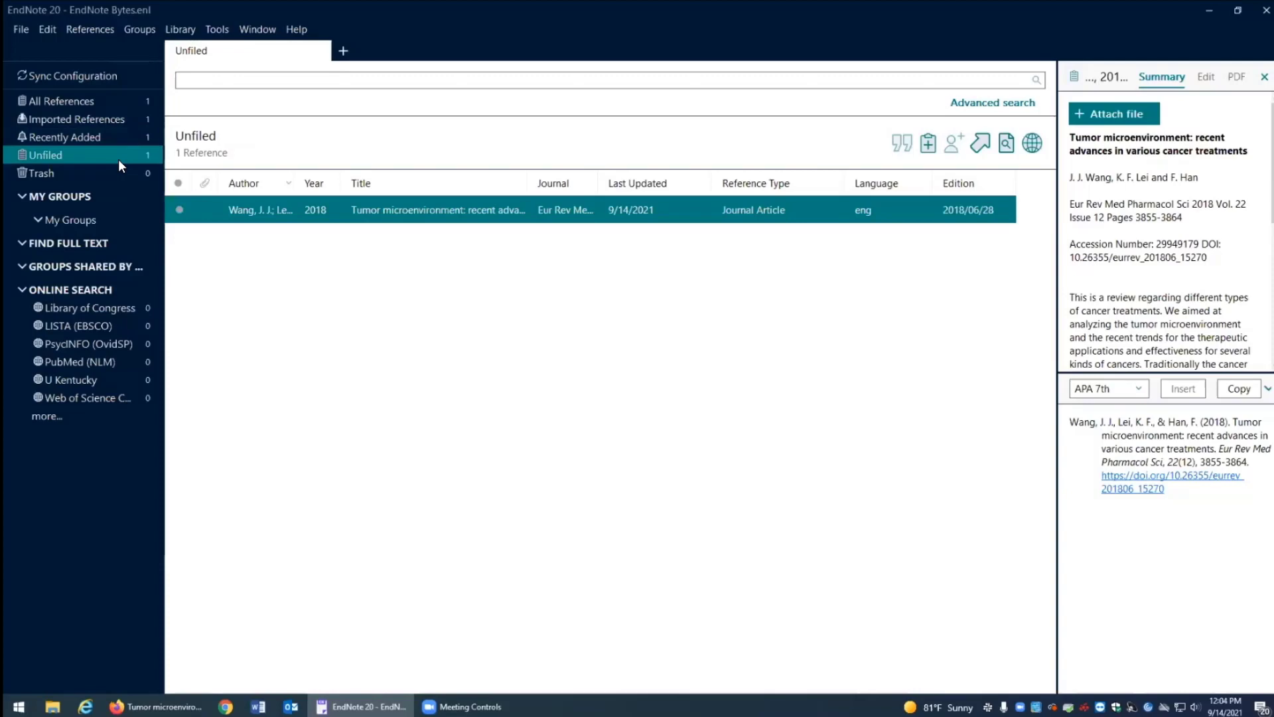
Create a new group named PubMed in the My Groups set
left_click(89, 202)
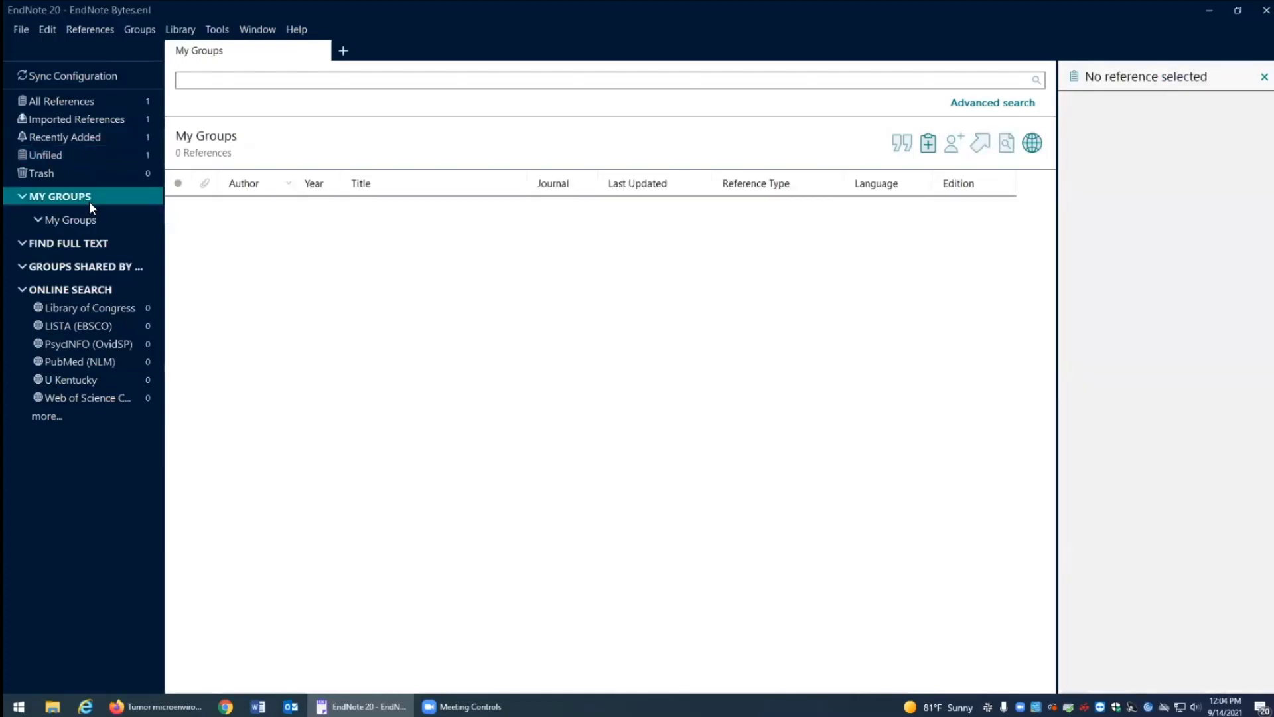
right_click(98, 202)
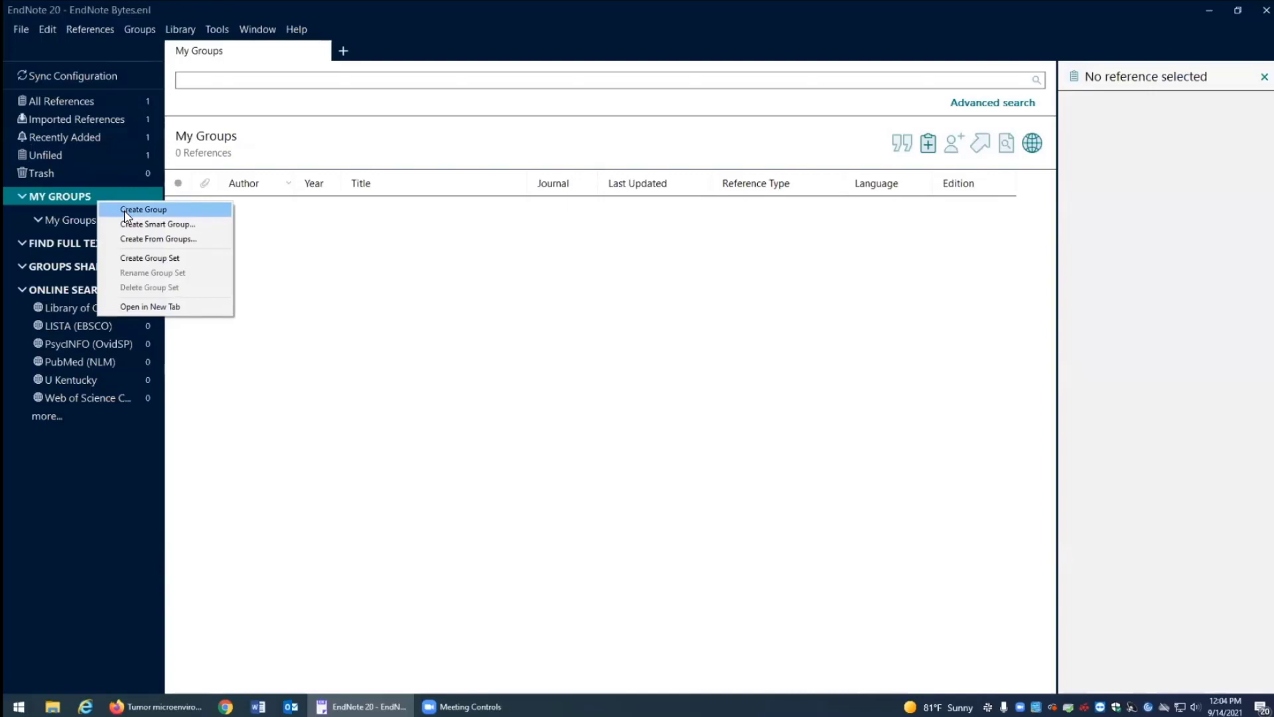
left_click(126, 209)
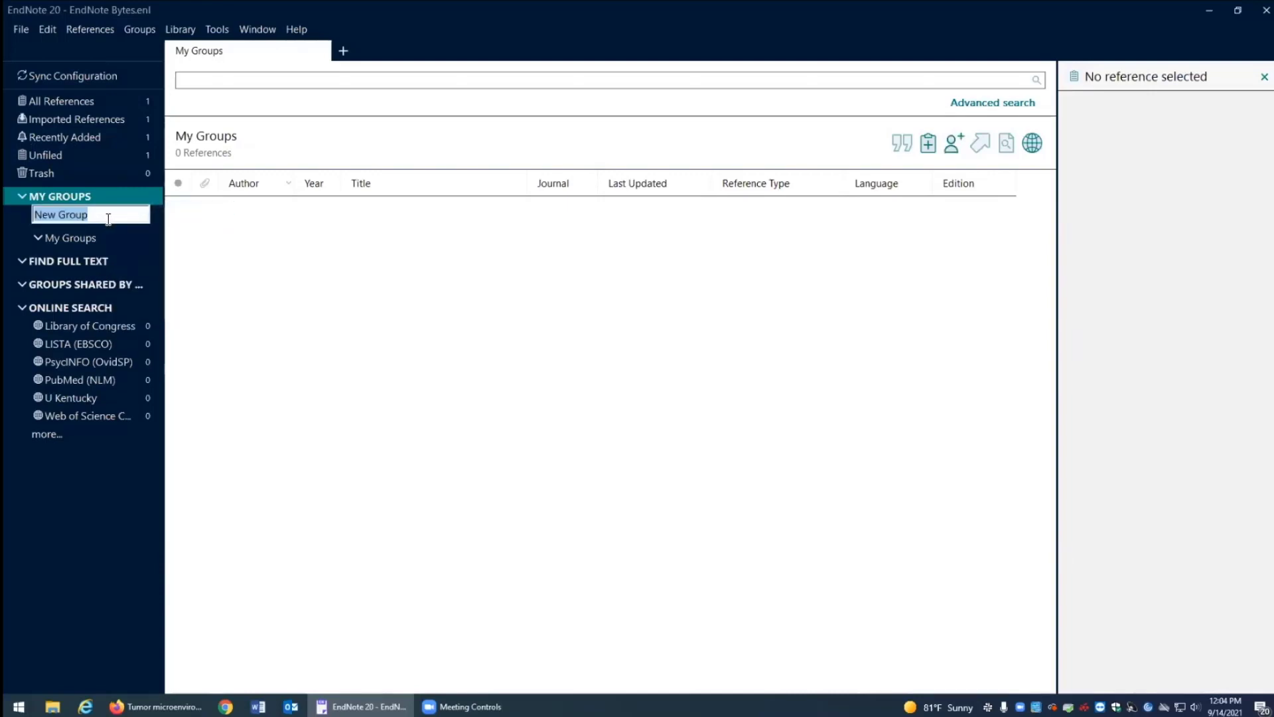
type("PubMed")
key("Return")
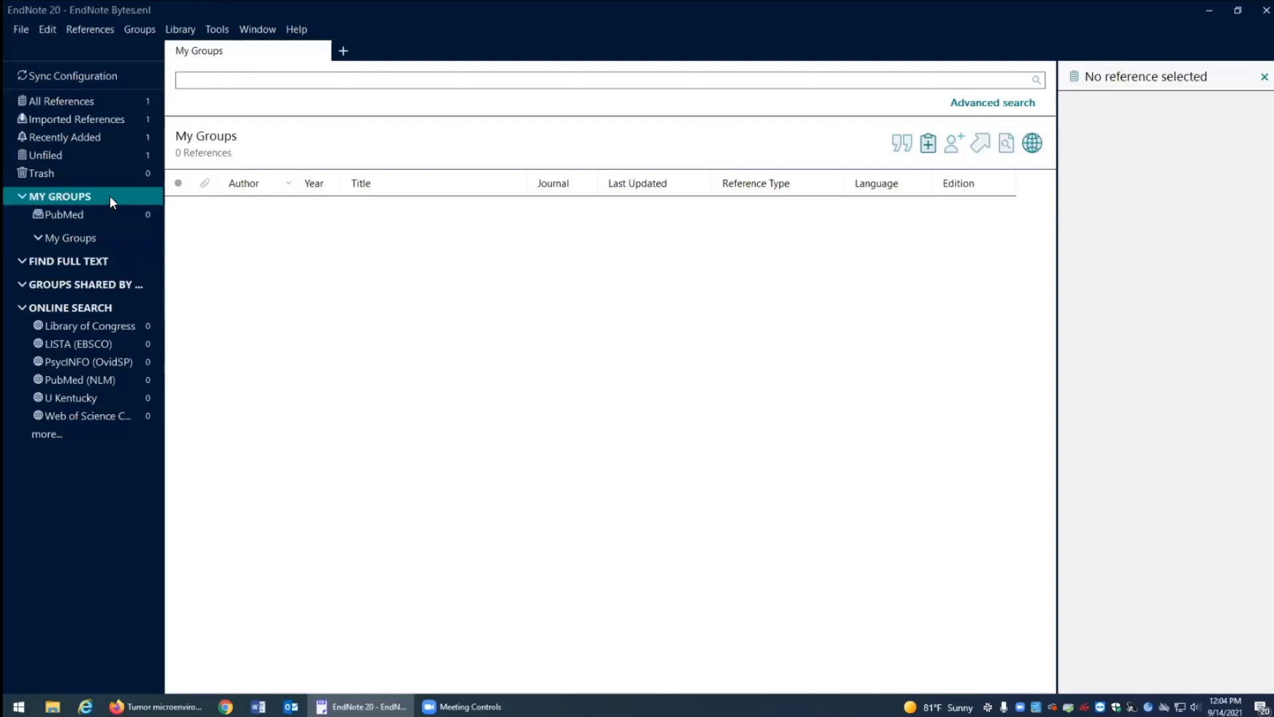
Add the imported tumor microenvironment reference to the PubMed group and open that group
left_click(109, 119)
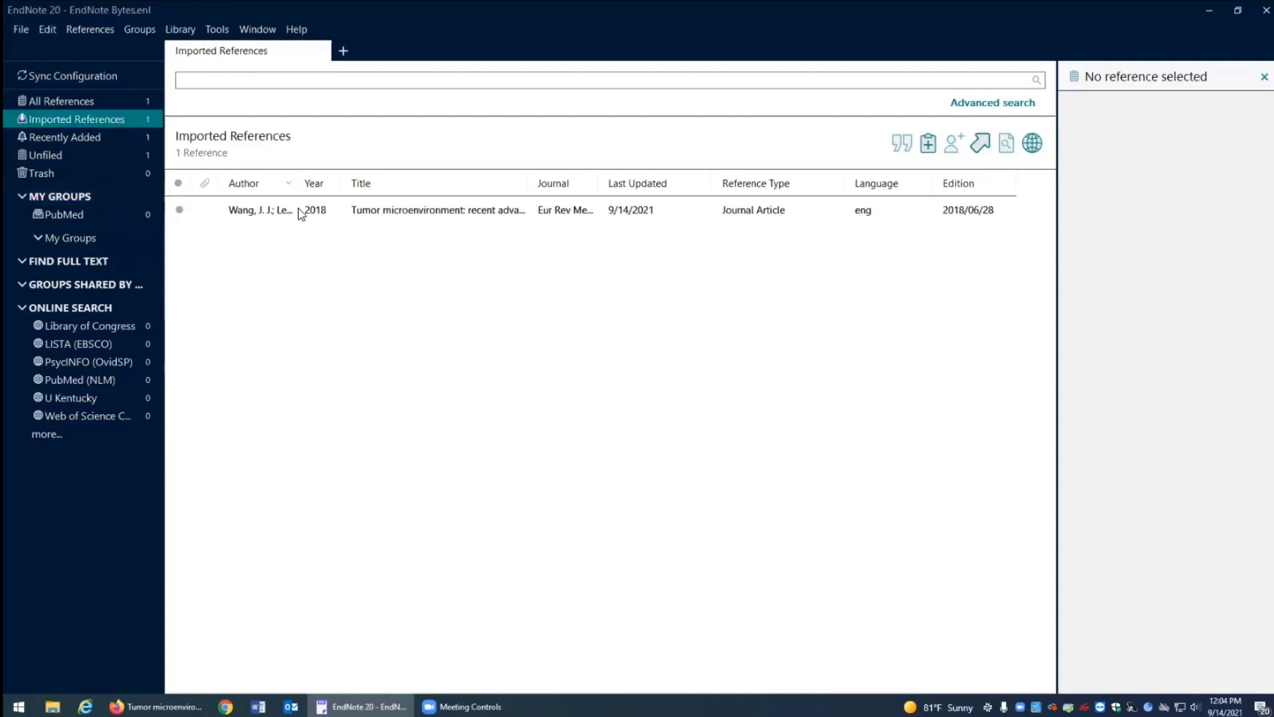
left_click(317, 215)
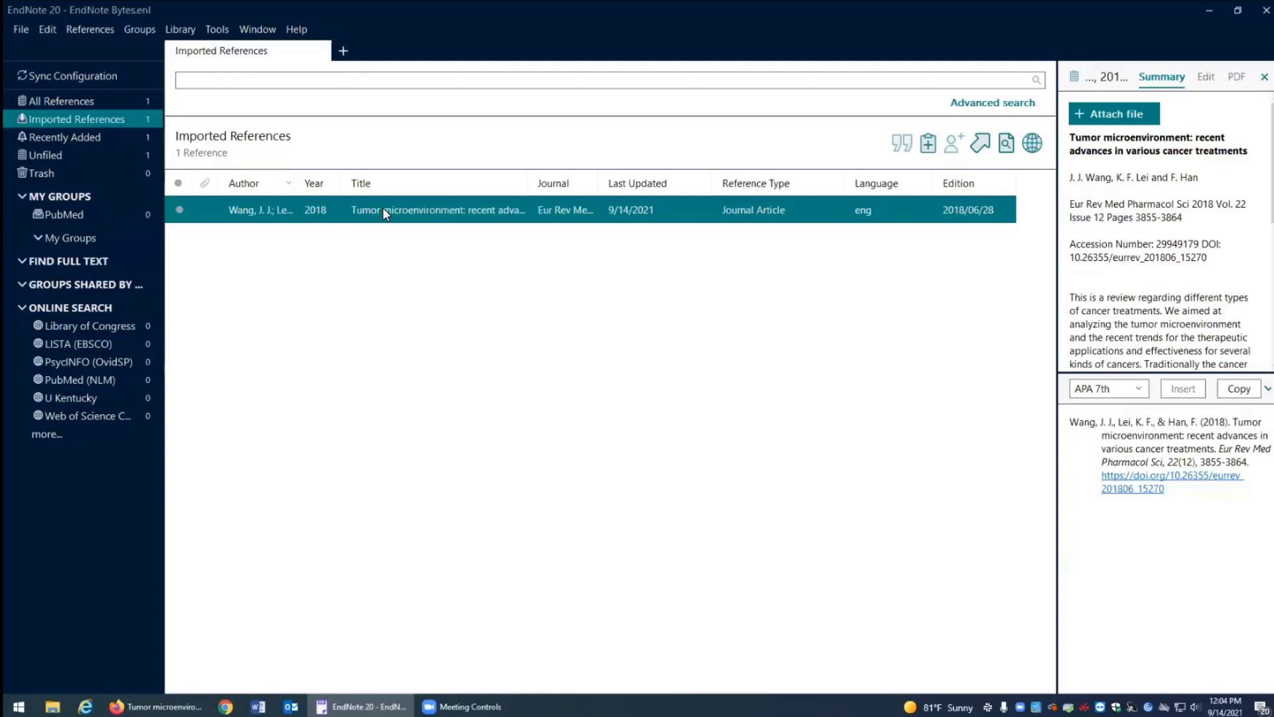
left_click_drag(382, 210, 109, 208)
left_click(108, 208)
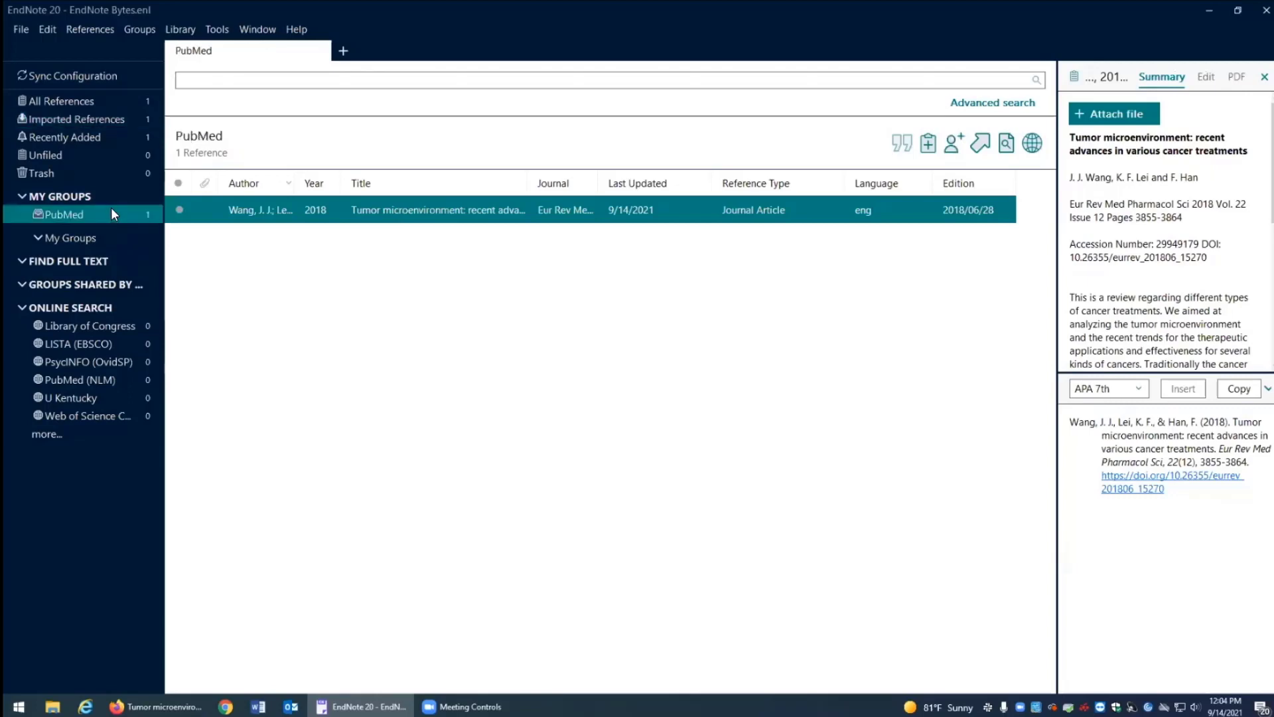
Switch to Firefox, return to the cancer search results, and select "Cancer and cure: A critical analysis" and "Global Cancer Incidence and Mortality Rates and Trends"
left_click(155, 706)
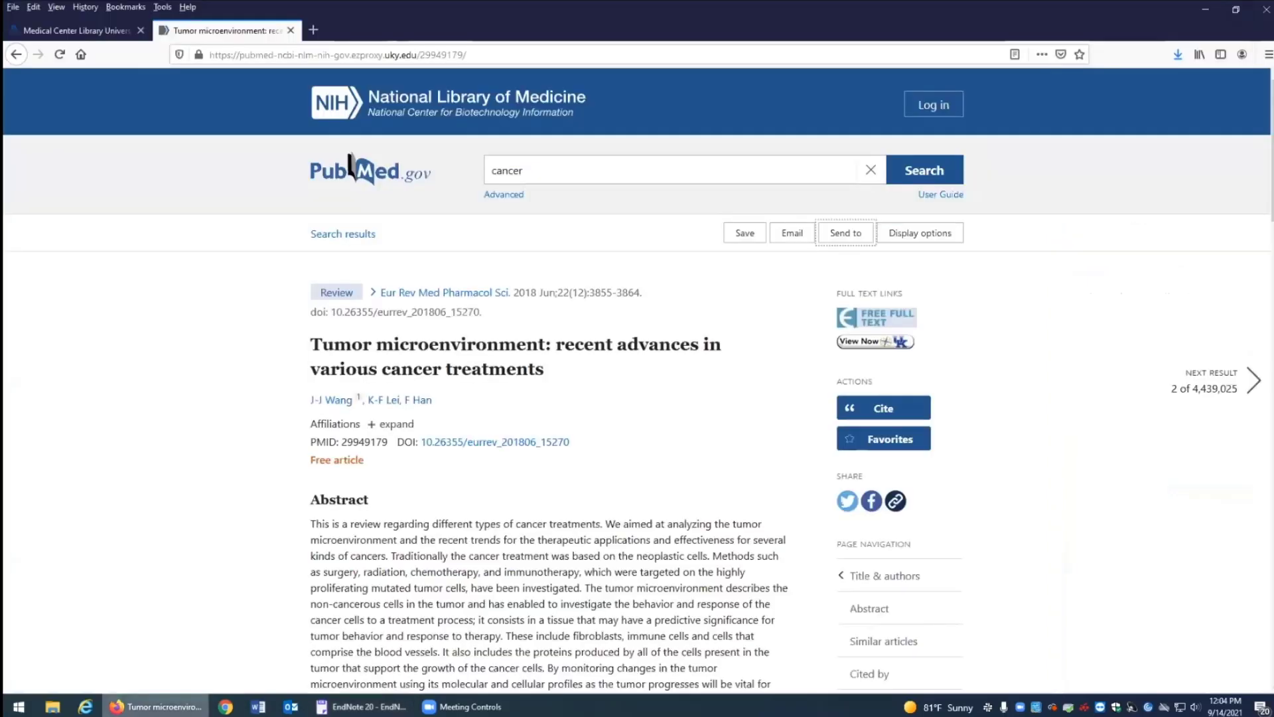
left_click(369, 237)
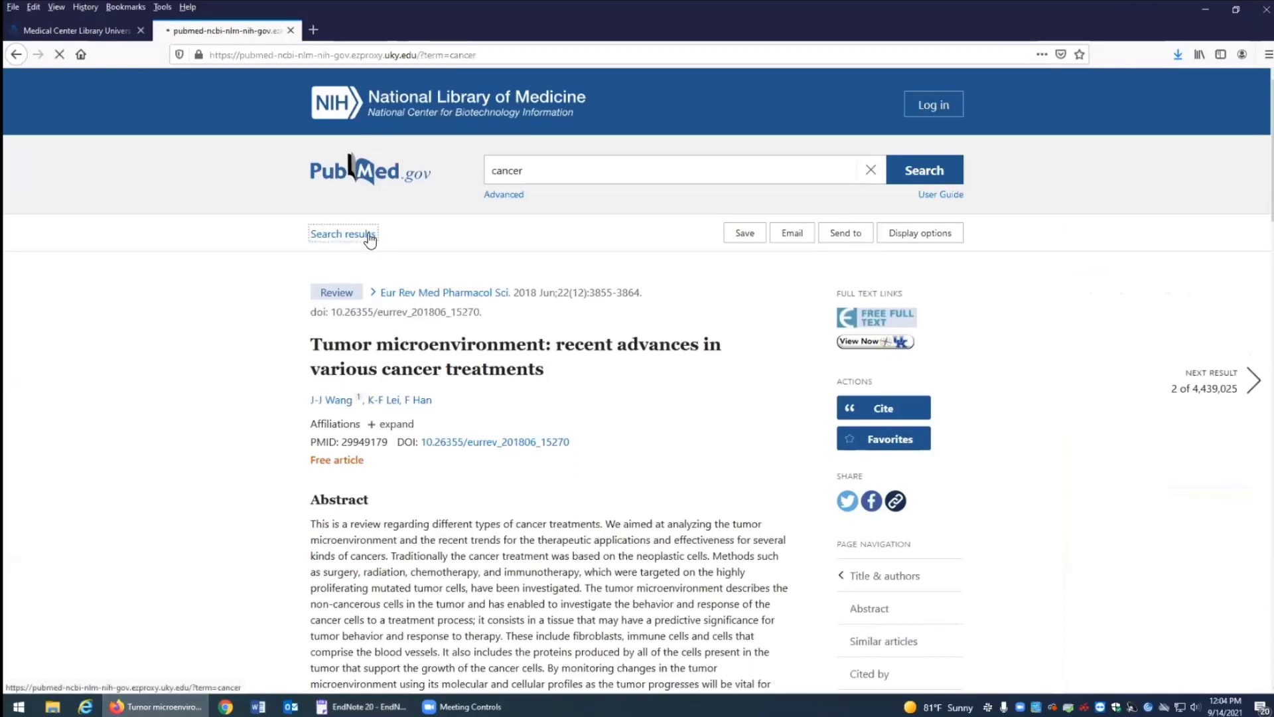
scroll(973, 378, "down", 3)
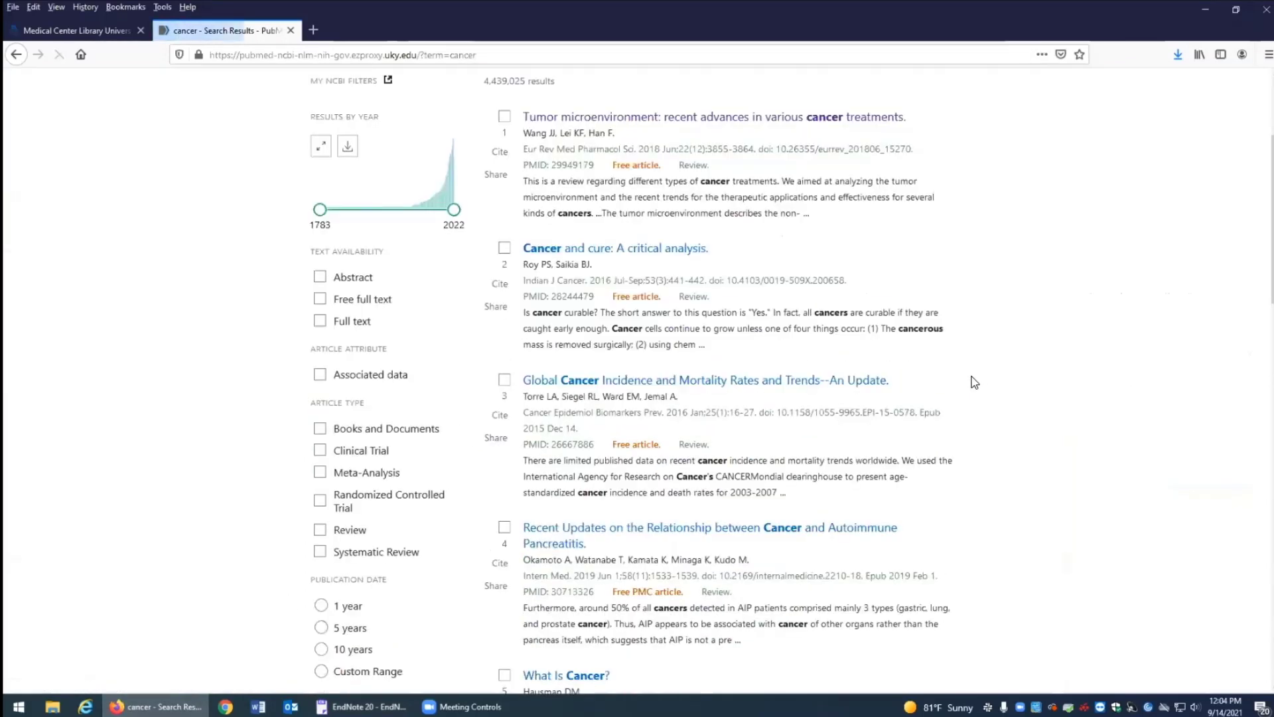
scroll(974, 381, "up", 1)
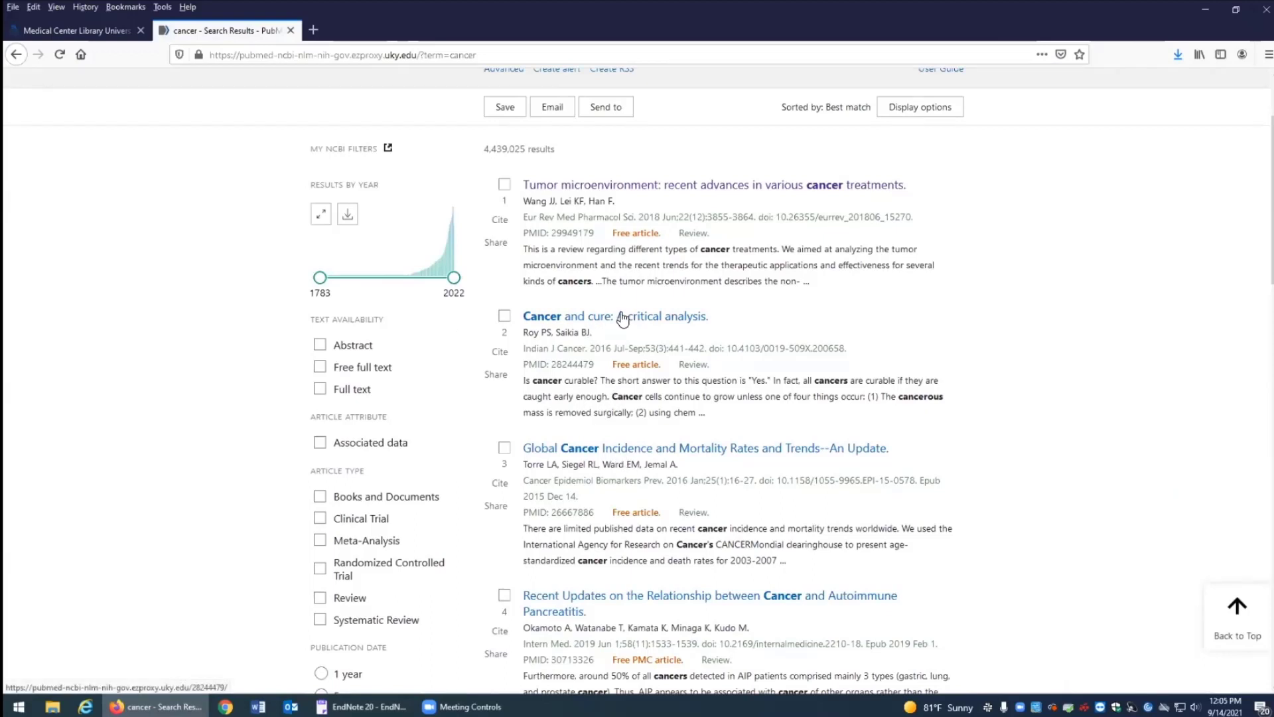
left_click(504, 317)
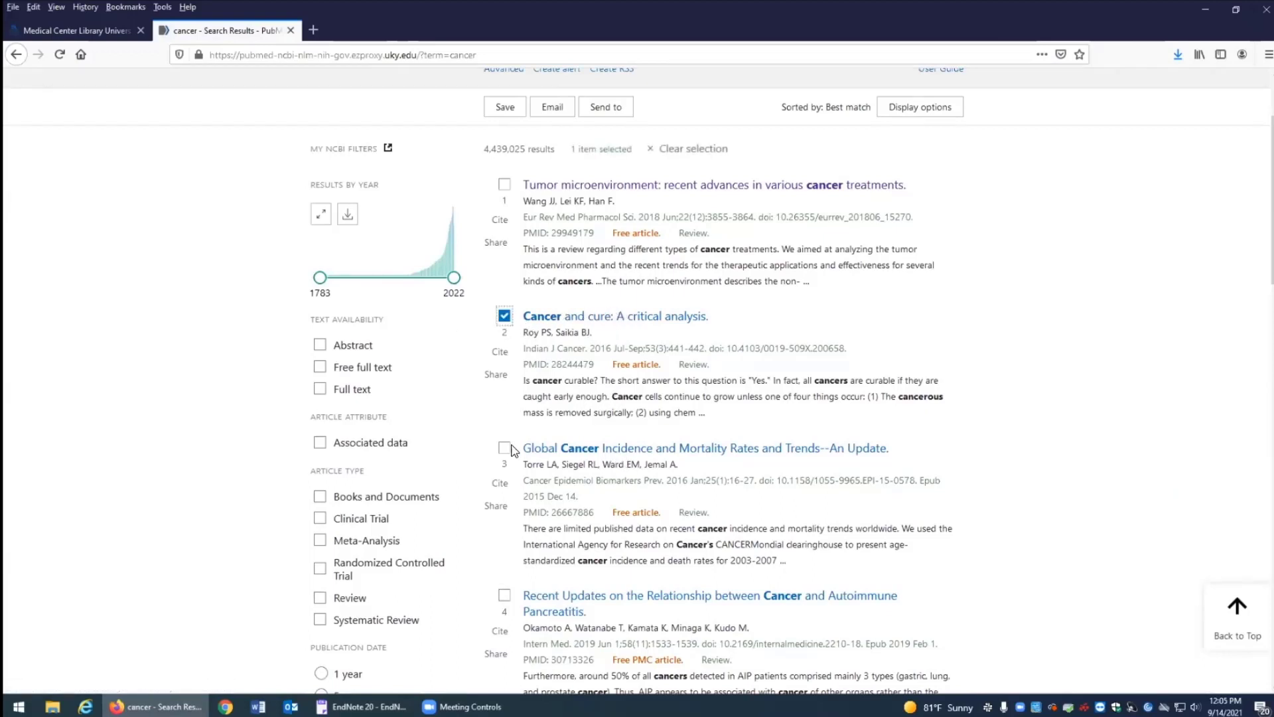
left_click(505, 449)
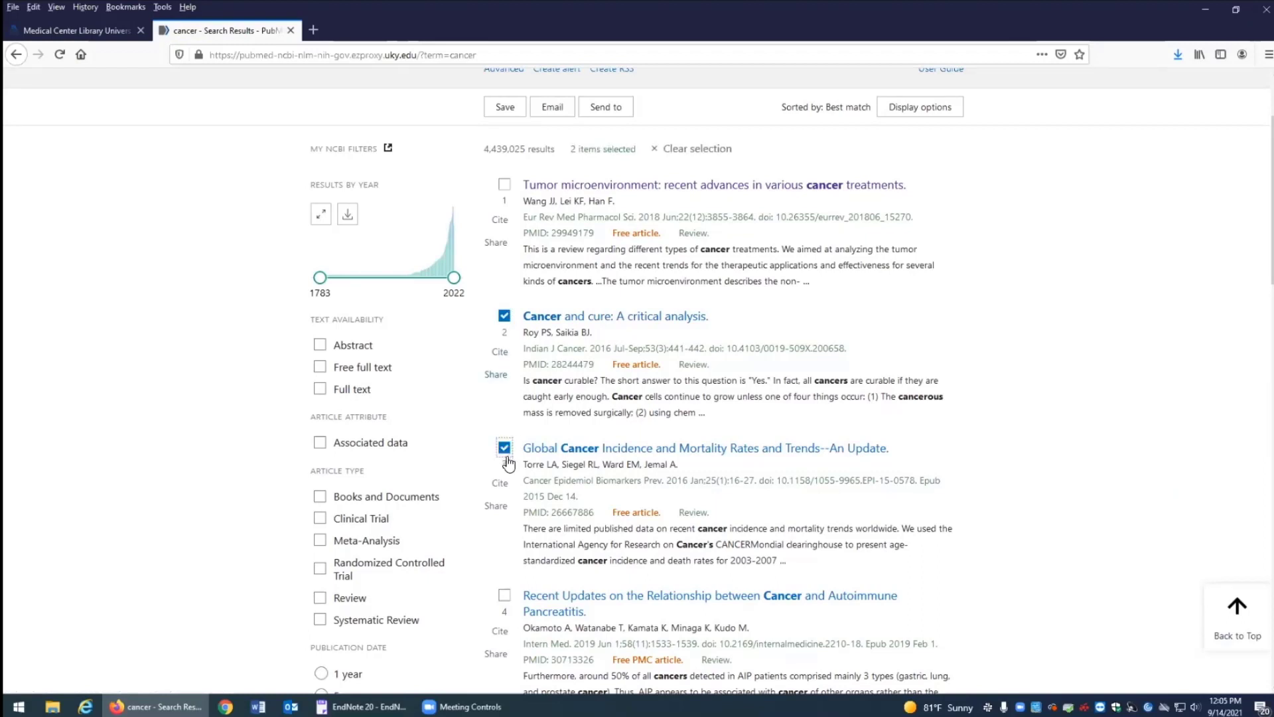
scroll(553, 438, "up", 2)
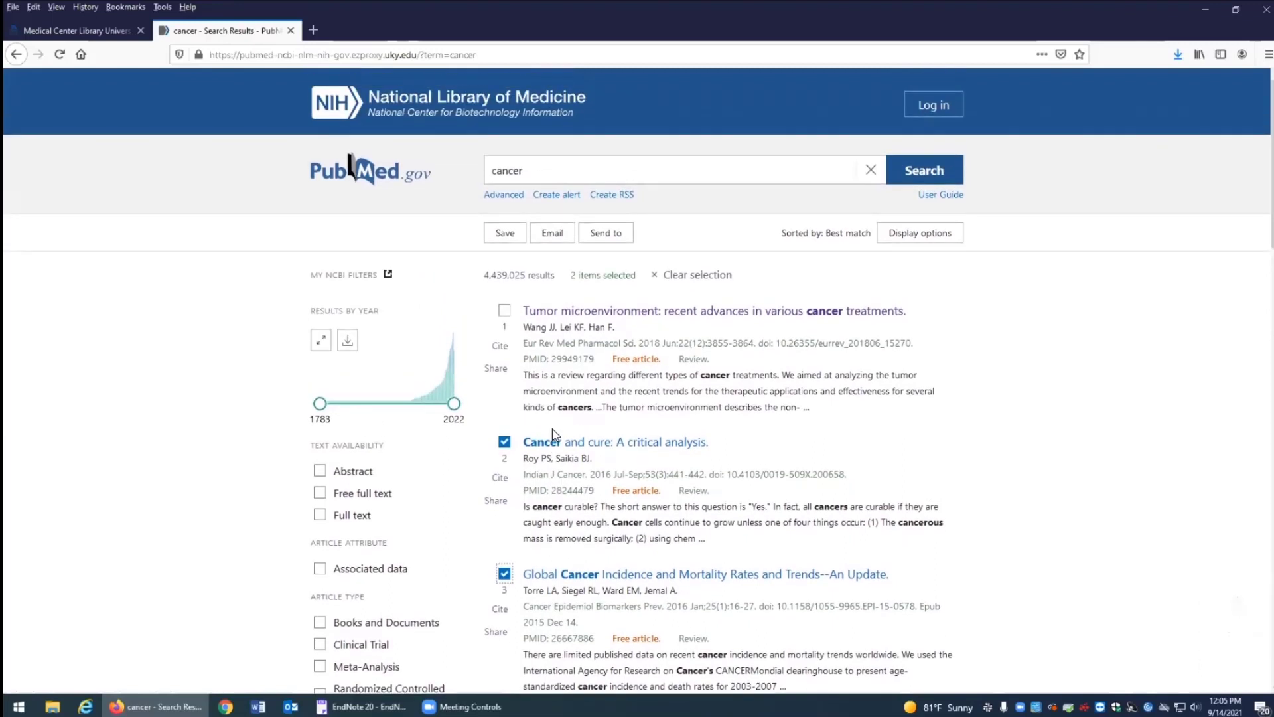
Send the two selected PubMed citations to a citation manager file using Selection (2) and open it with EndNote 20.1
left_click(607, 234)
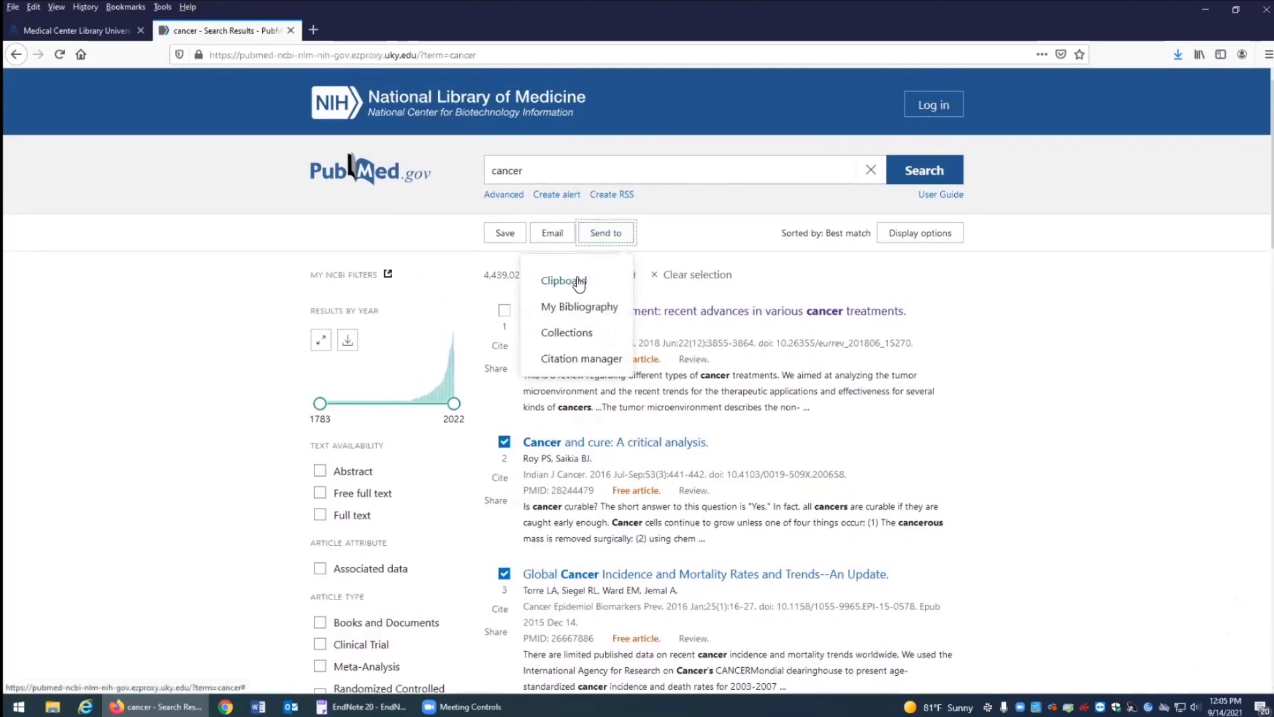
left_click(610, 361)
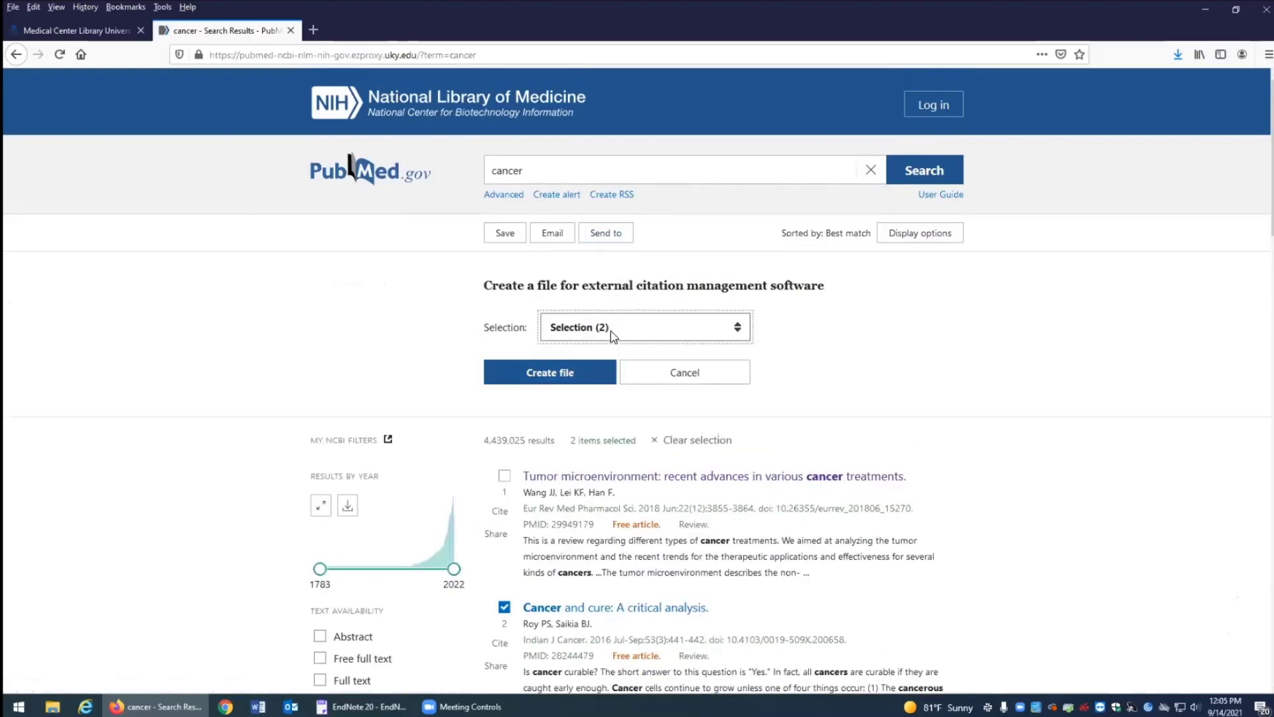
left_click(614, 329)
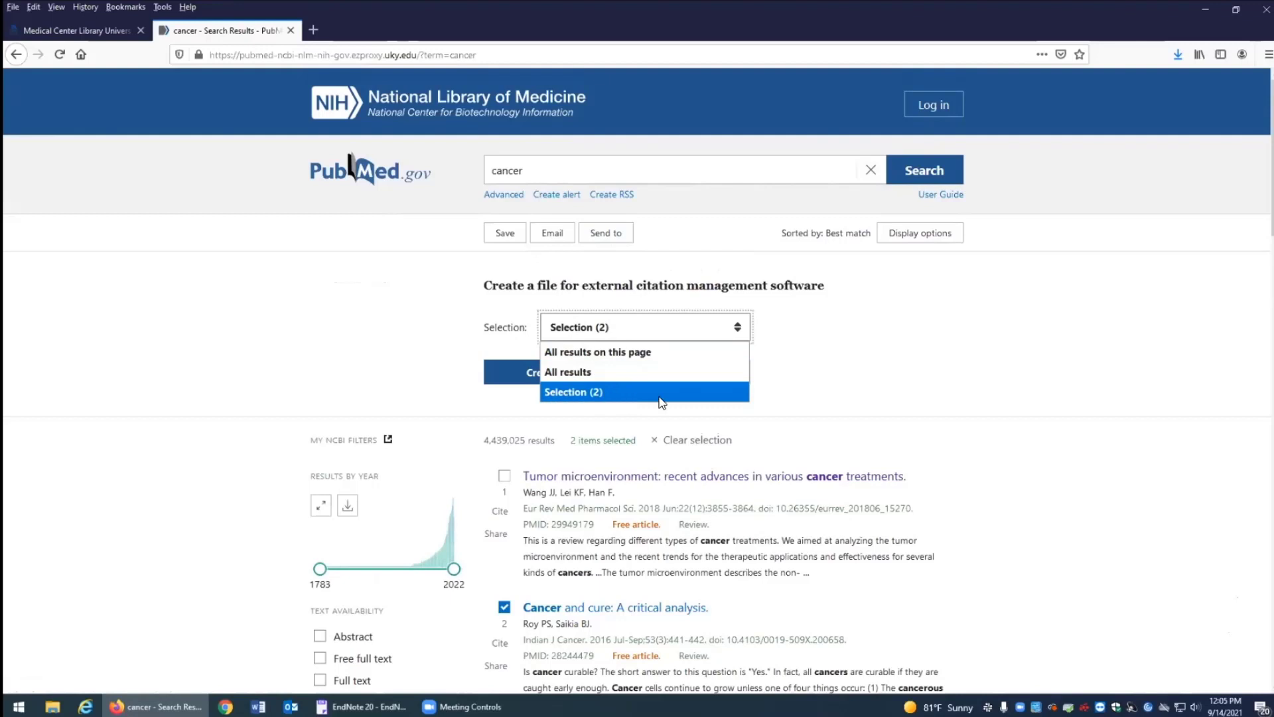
left_click(587, 394)
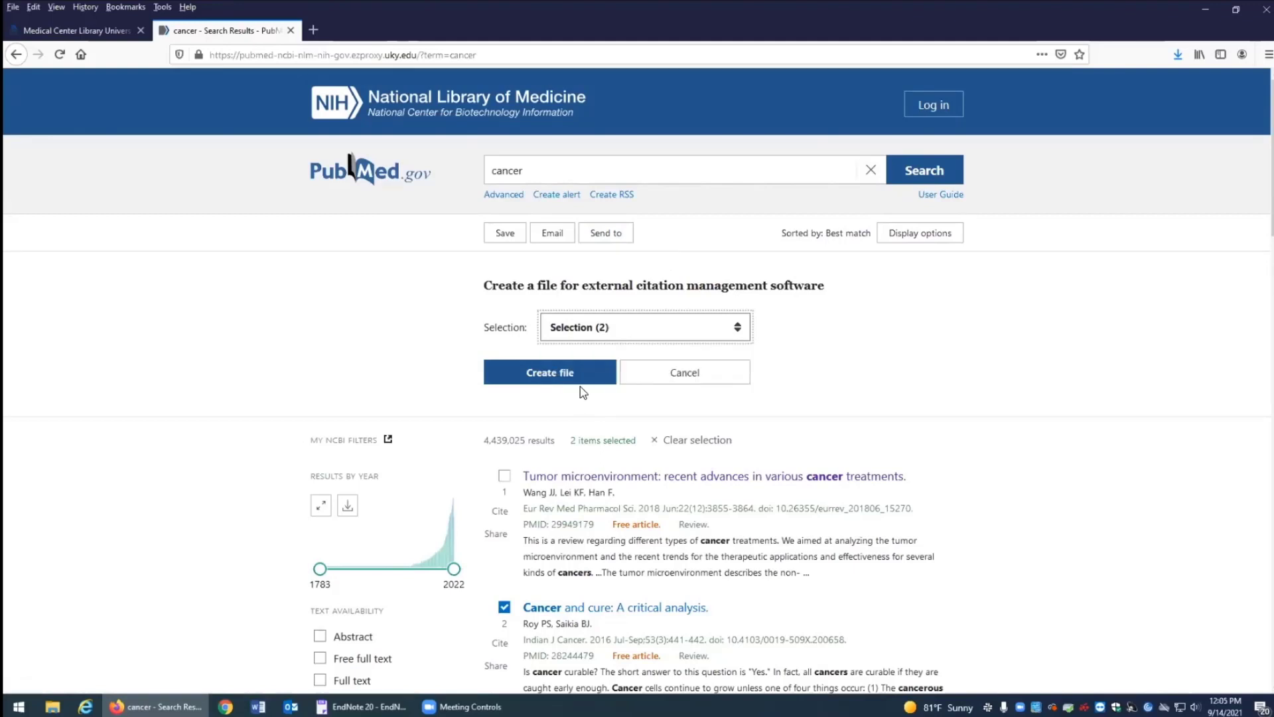
left_click(569, 383)
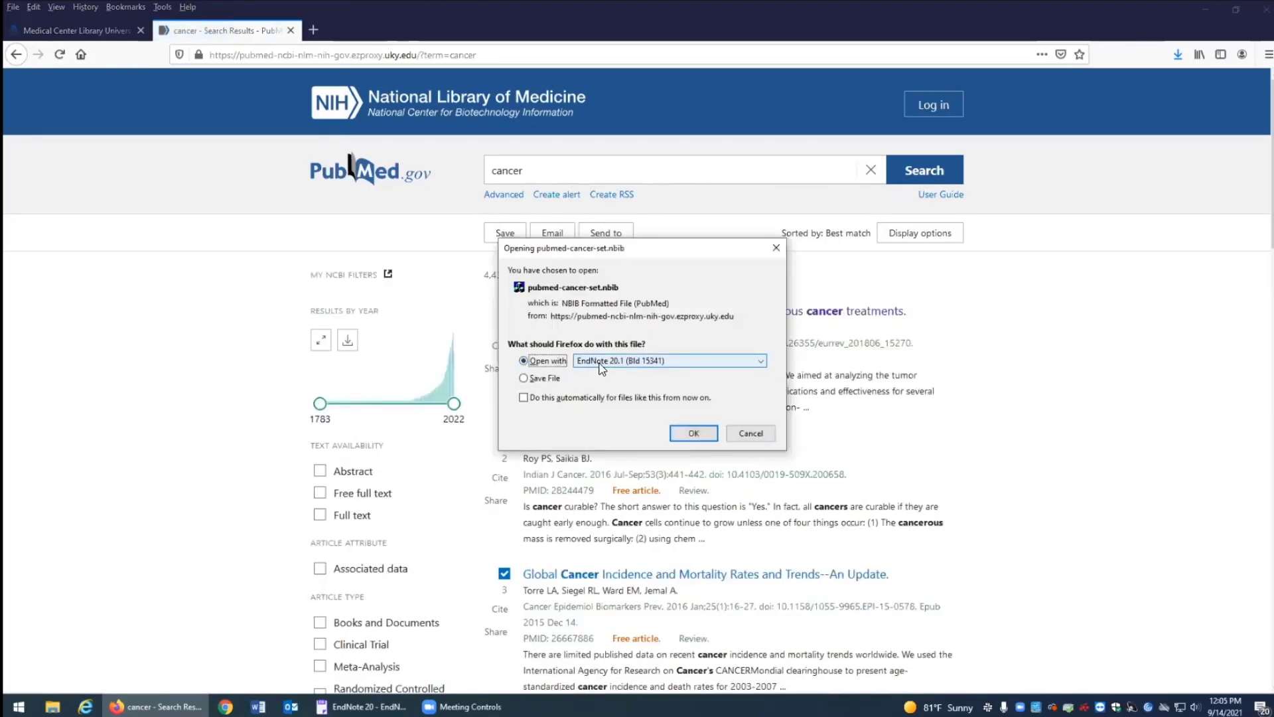
left_click(694, 434)
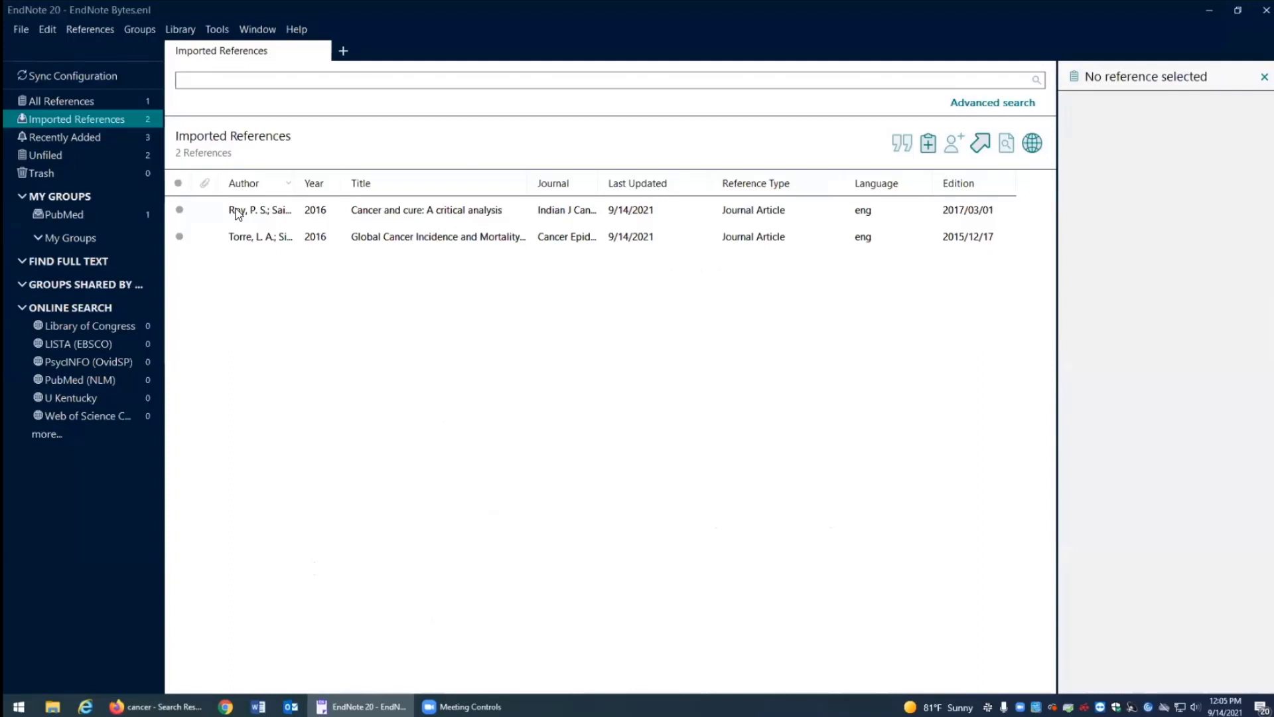
Check Recently Added, add both Unfiled cancer references to the PubMed group, and open that group
left_click(125, 136)
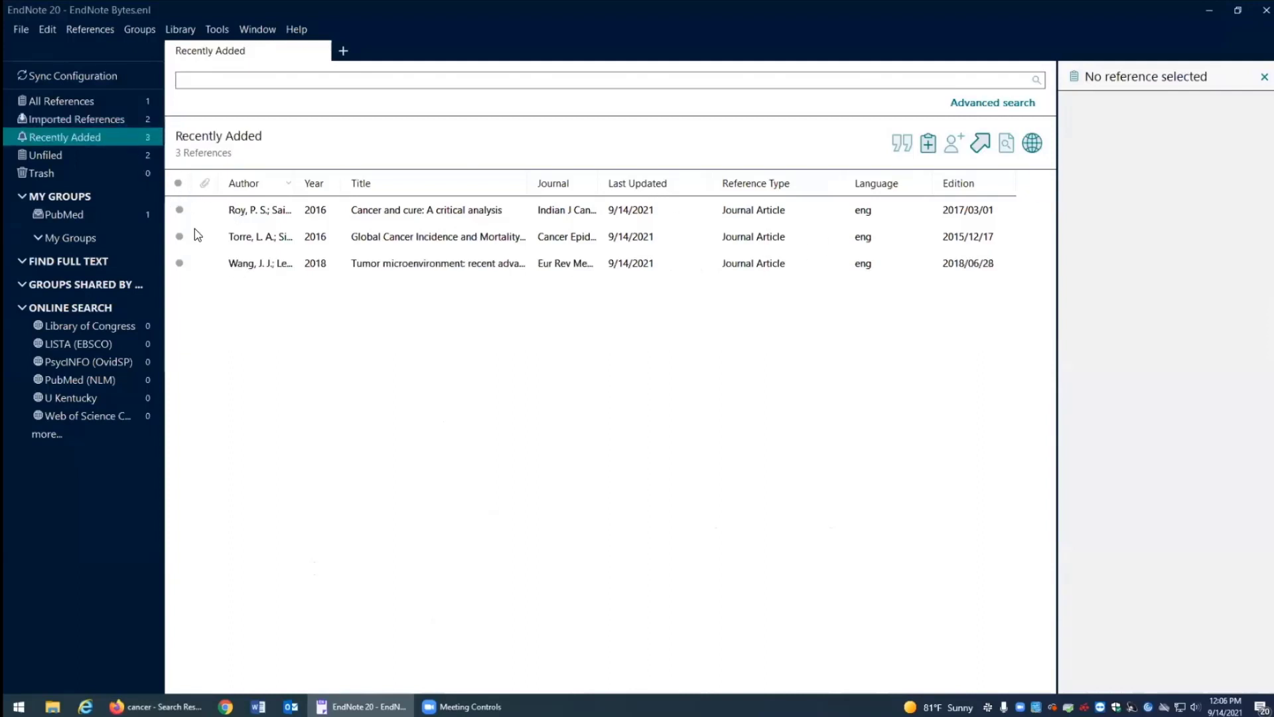
left_click(90, 158)
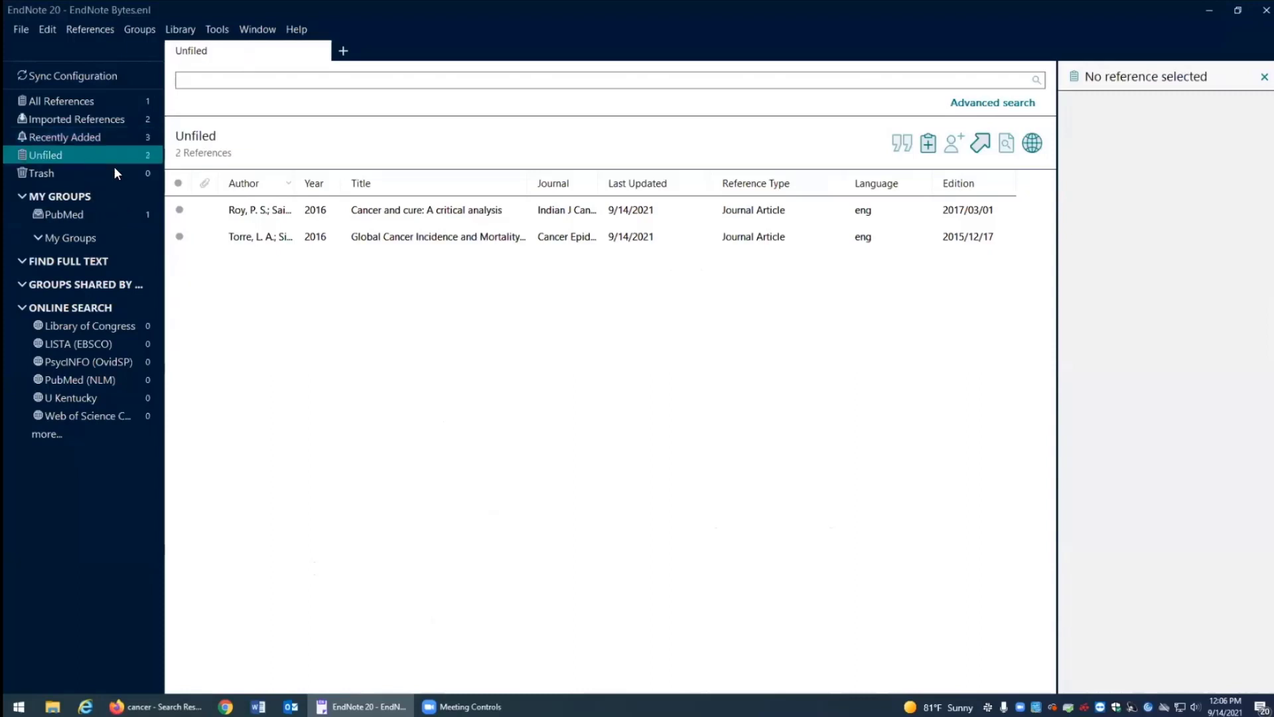
left_click(323, 234)
left_click(325, 211, "shift")
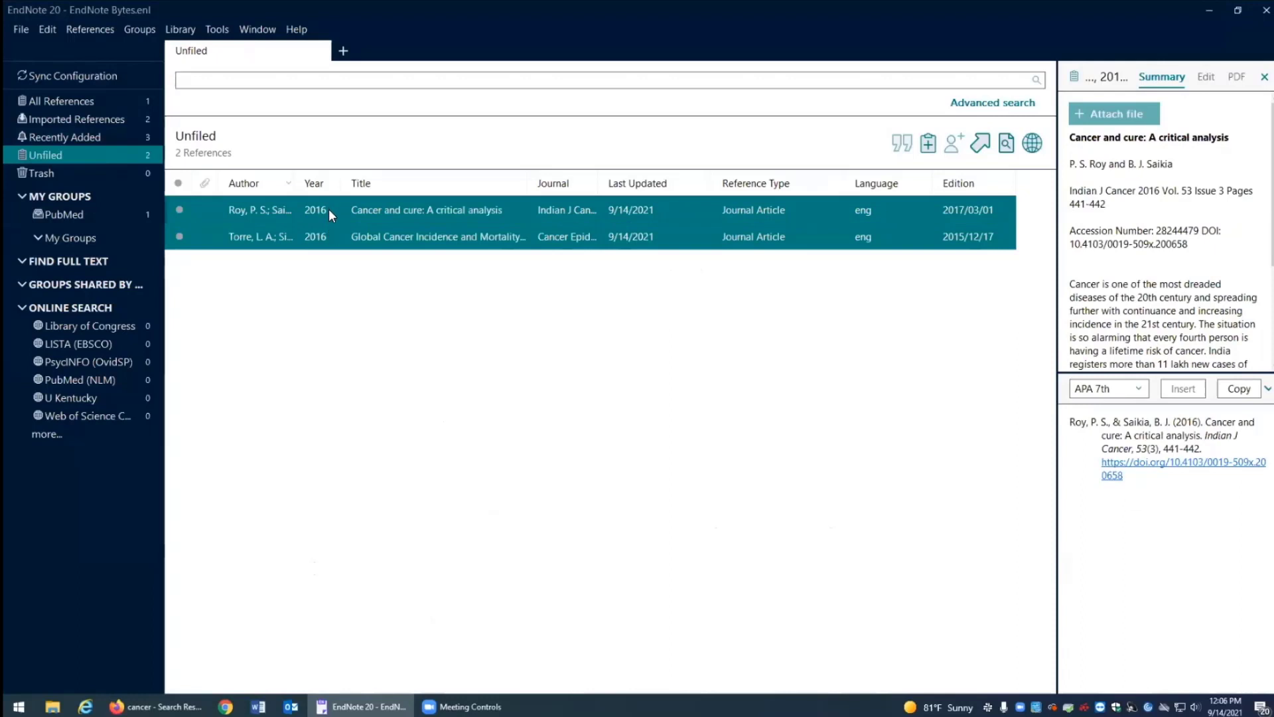
right_click(328, 210)
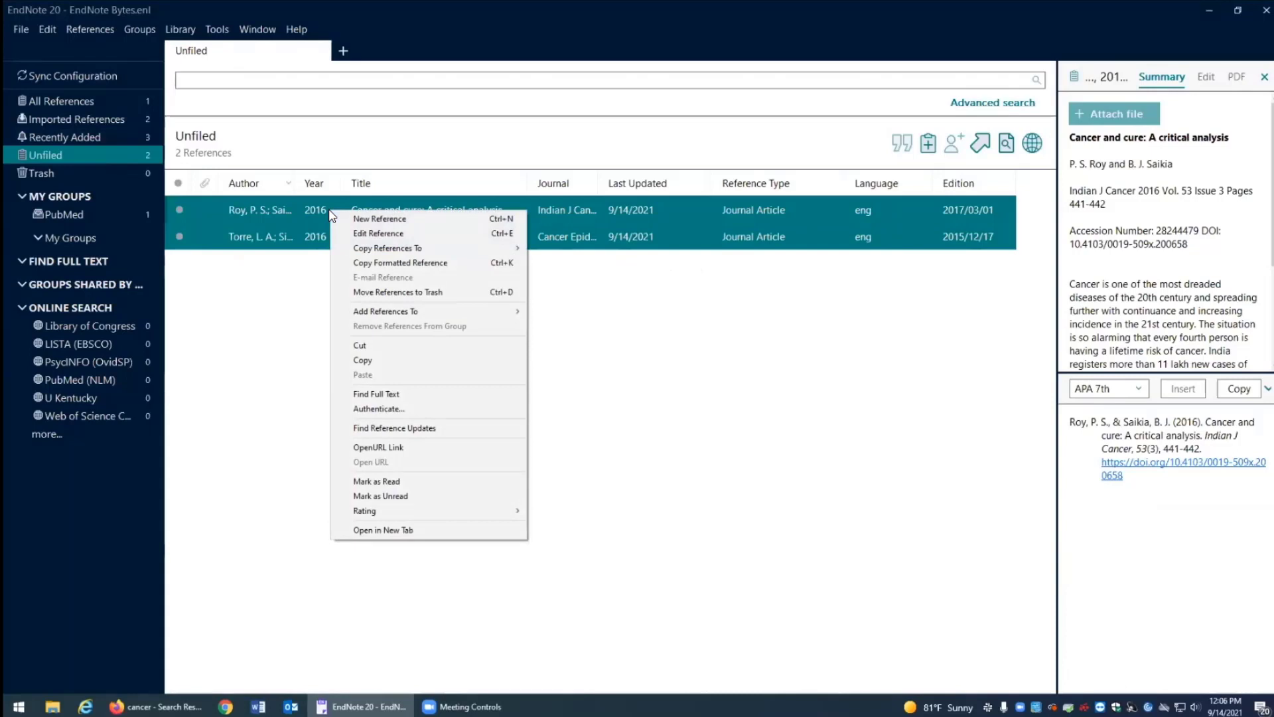
mouse_move(389, 315)
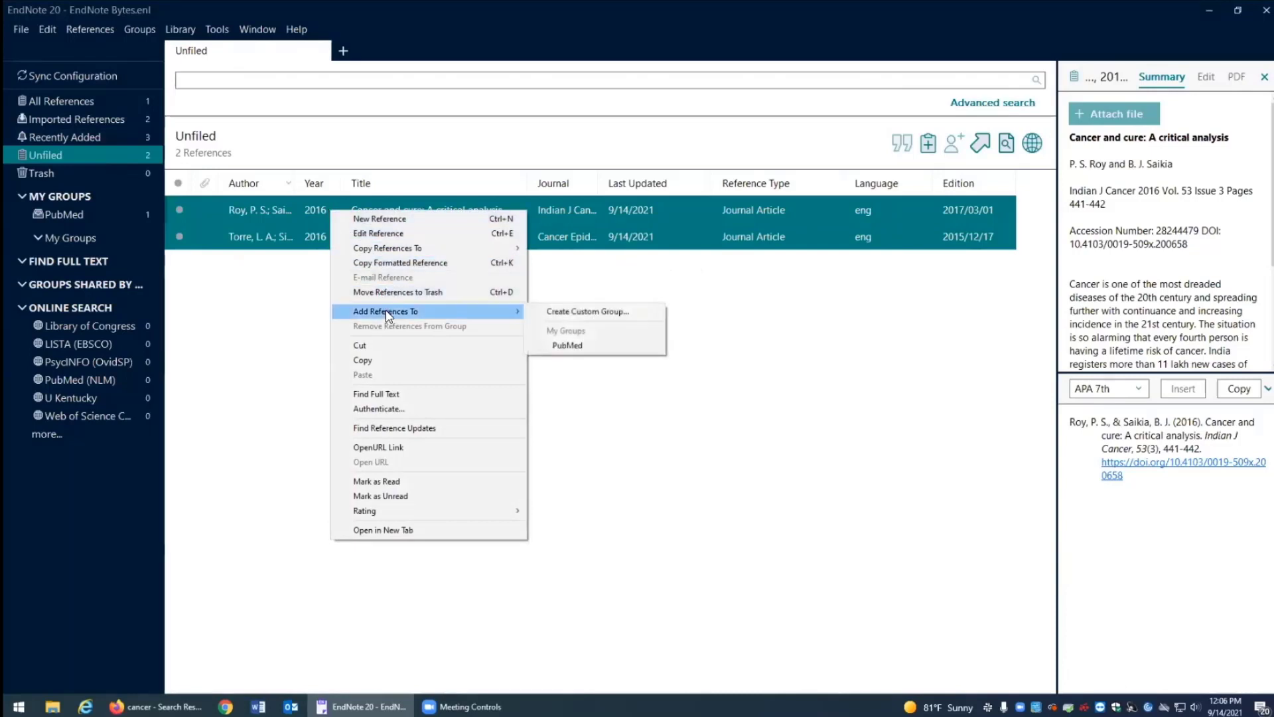
left_click(566, 346)
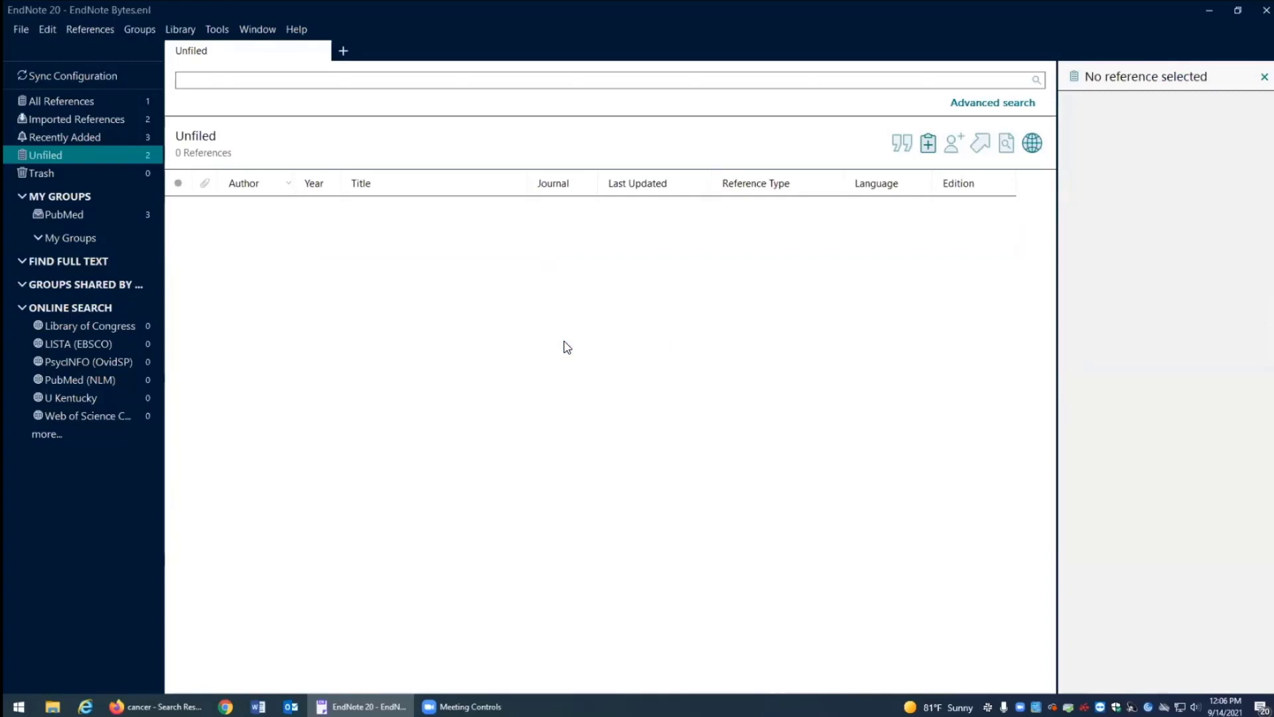
left_click(100, 215)
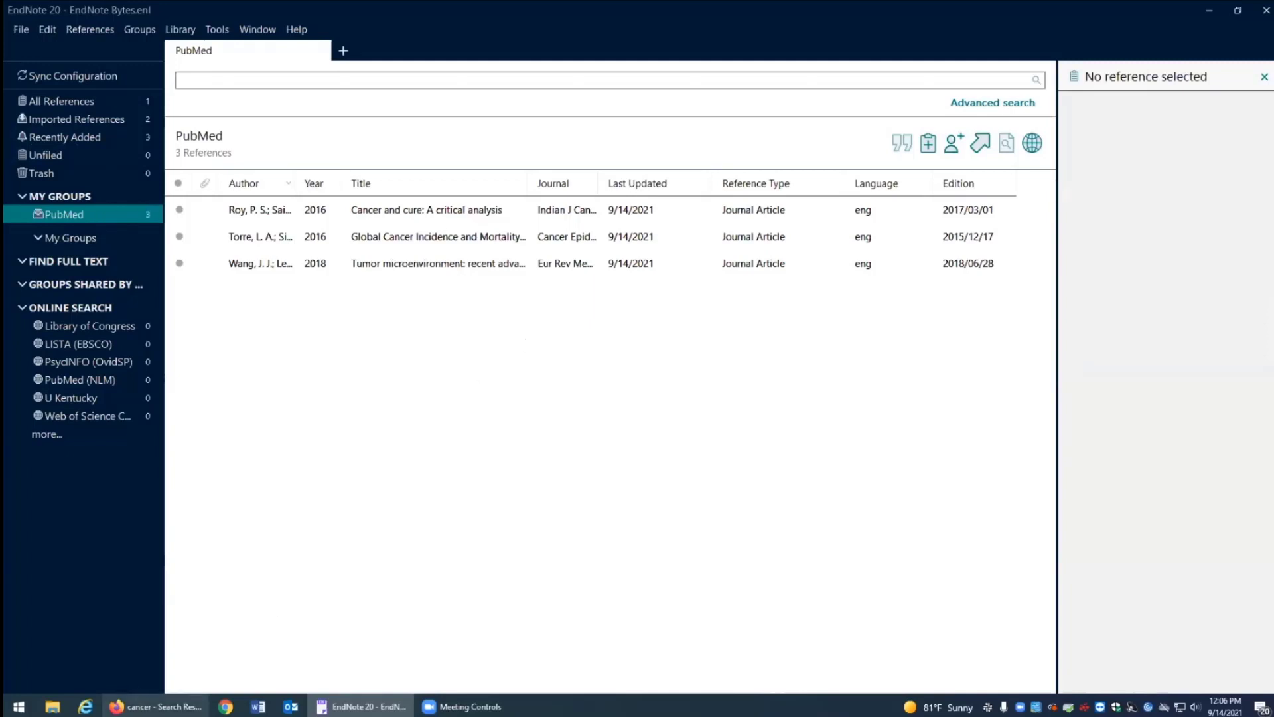
Switch to Firefox, close the PubMed results, and open CINAHL with Full Text in a new tab from the library's Selected Databases
mouse_move(156, 706)
left_click(155, 651)
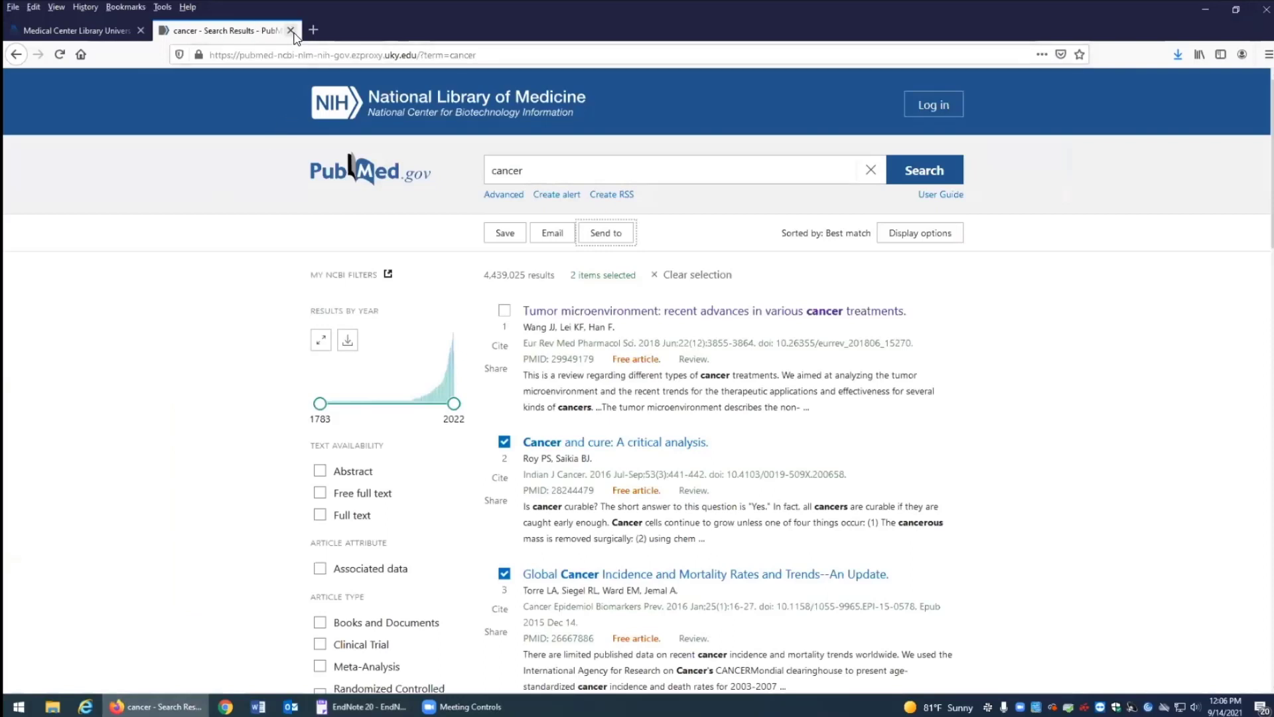
left_click(291, 31)
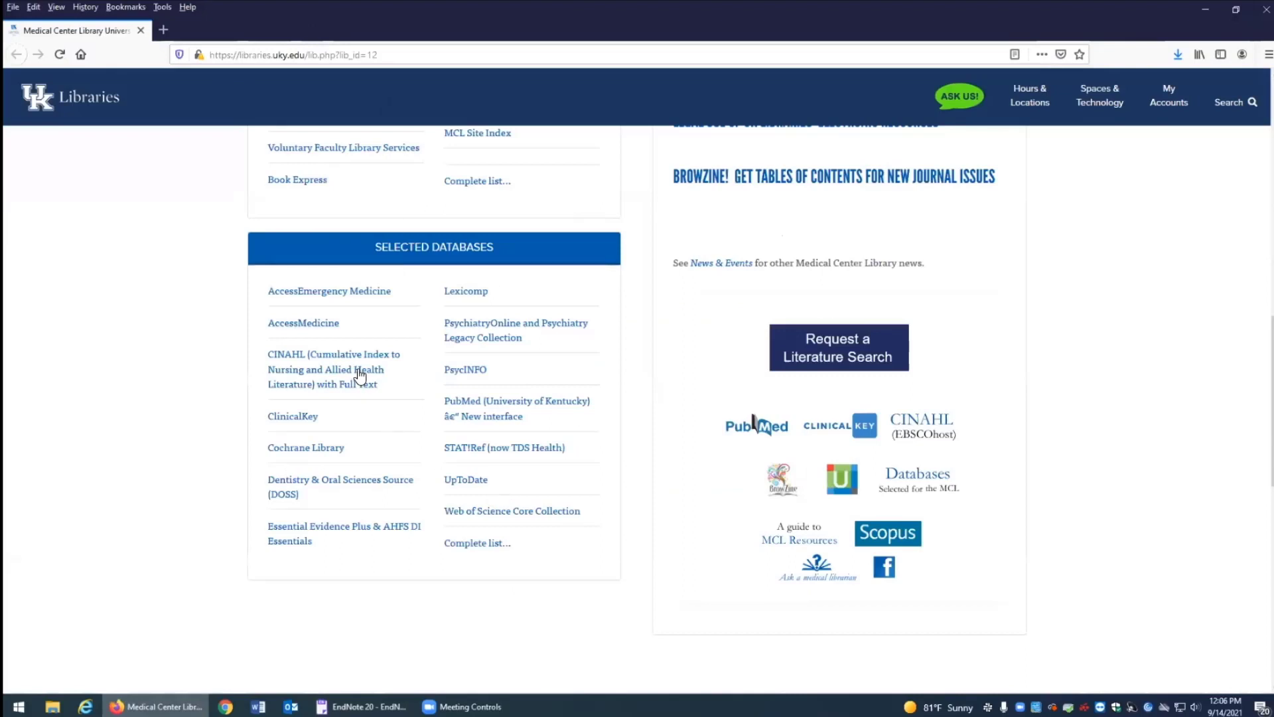
mouse_move(359, 375)
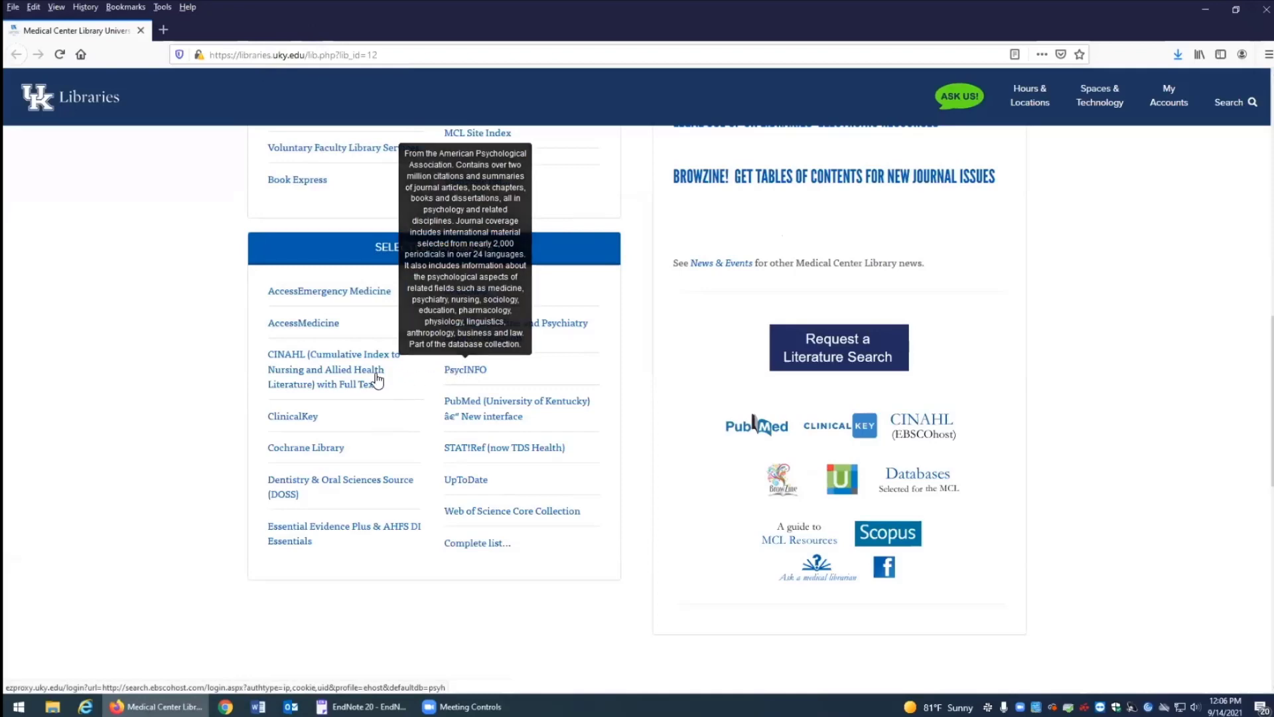
mouse_move(376, 487)
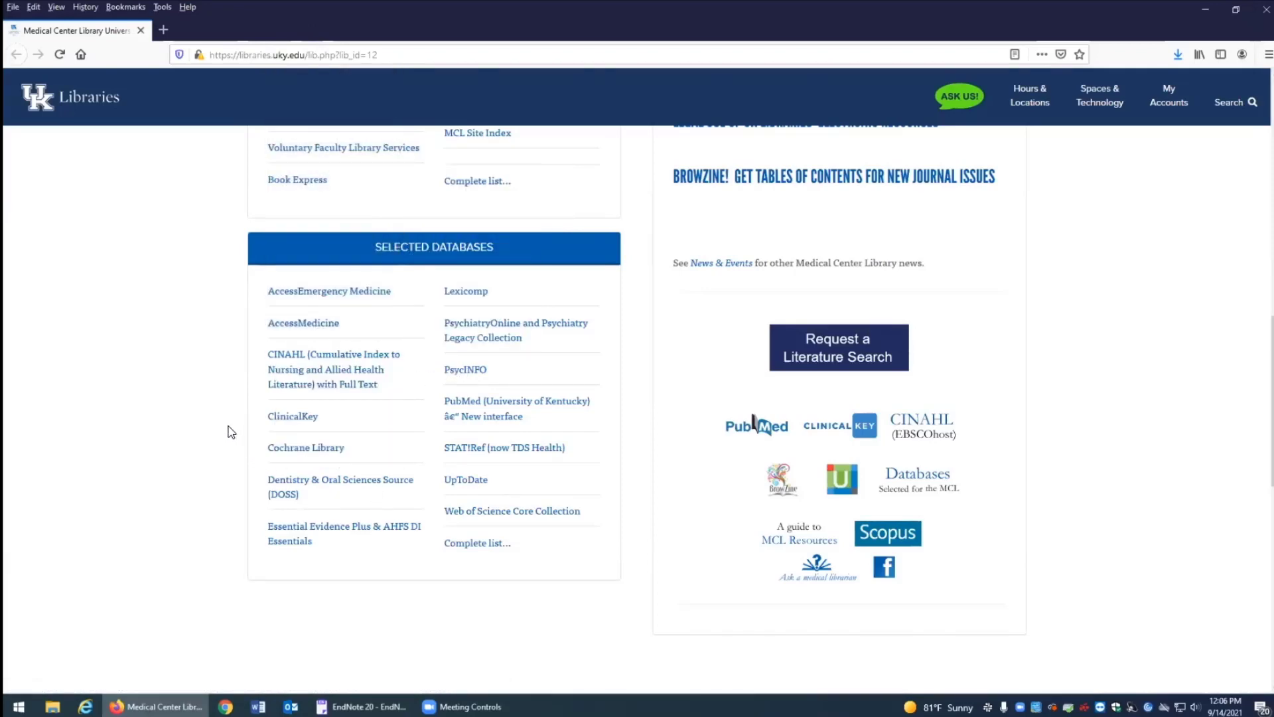
mouse_move(272, 375)
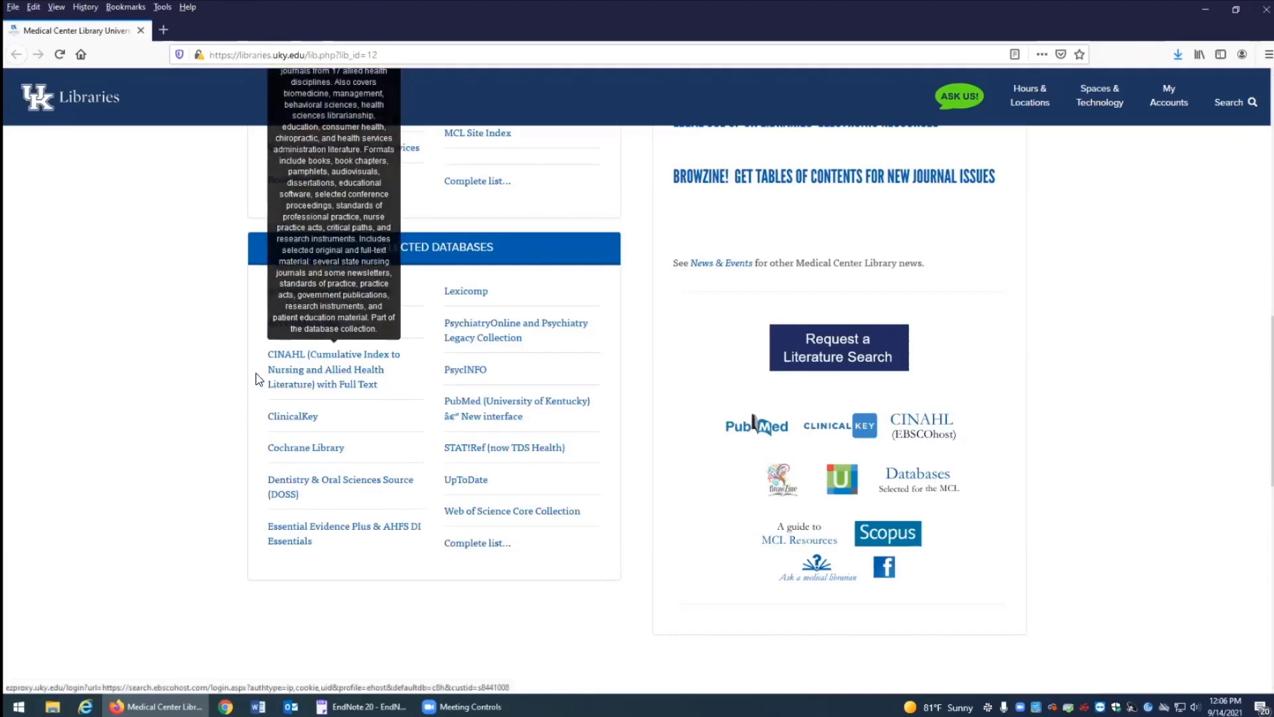
right_click(291, 370)
left_click(312, 376)
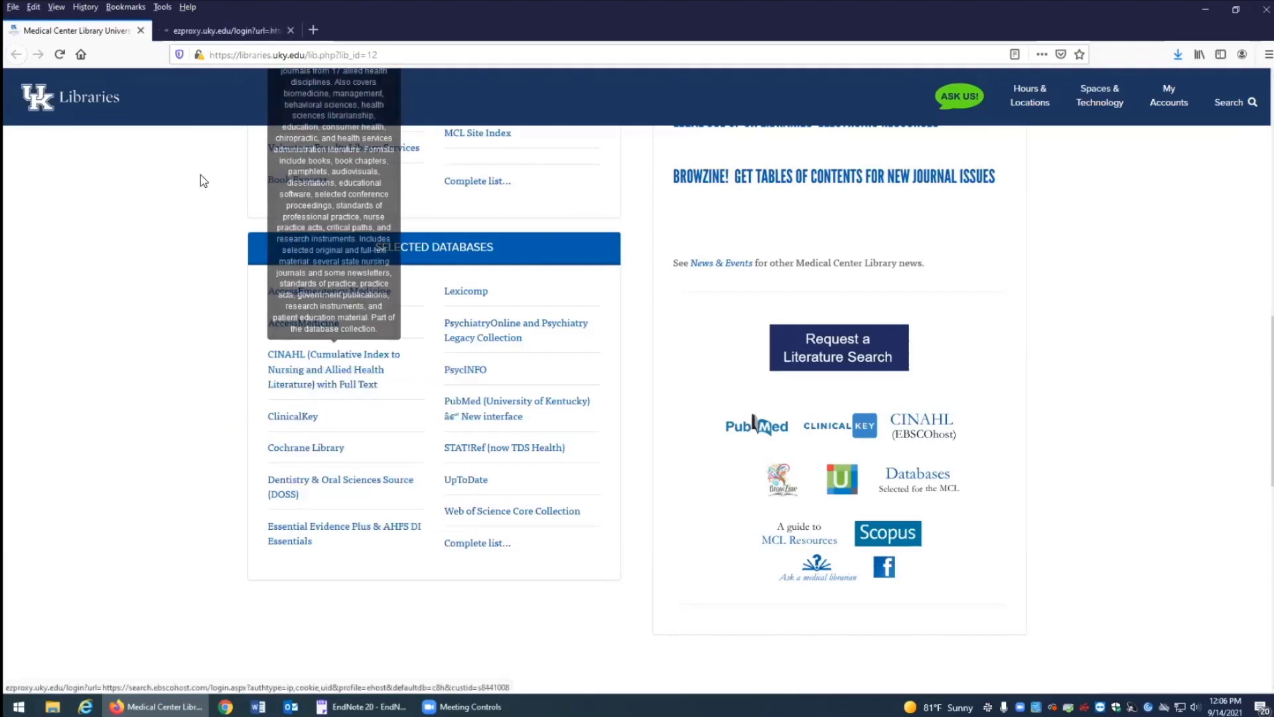
Go to the CINAHL advanced search page and search for "heart attack"
left_click(216, 30)
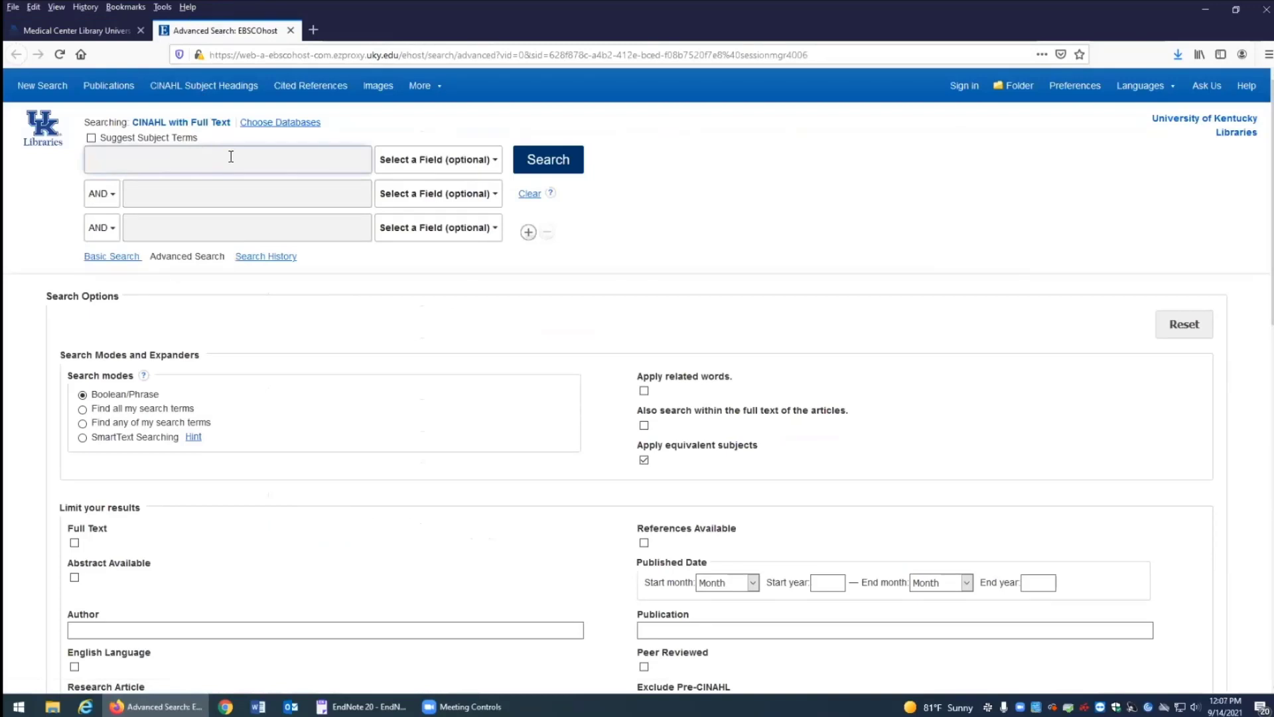
type("heart attack")
left_click(553, 161)
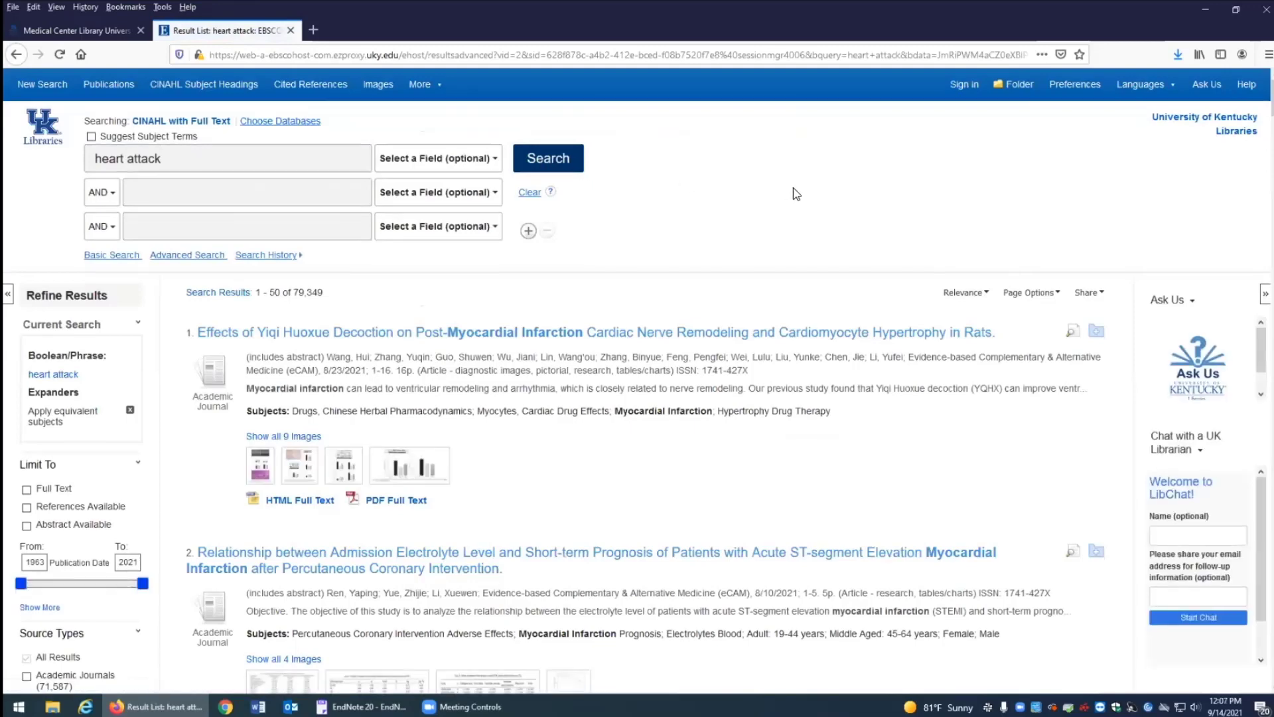
Open the article "Effects of Yiqi Huoxue Decoction on Post-Myocardial Infarction" and export its citation to EndNote in RIS format by direct export
scroll(791, 189, "down", 1)
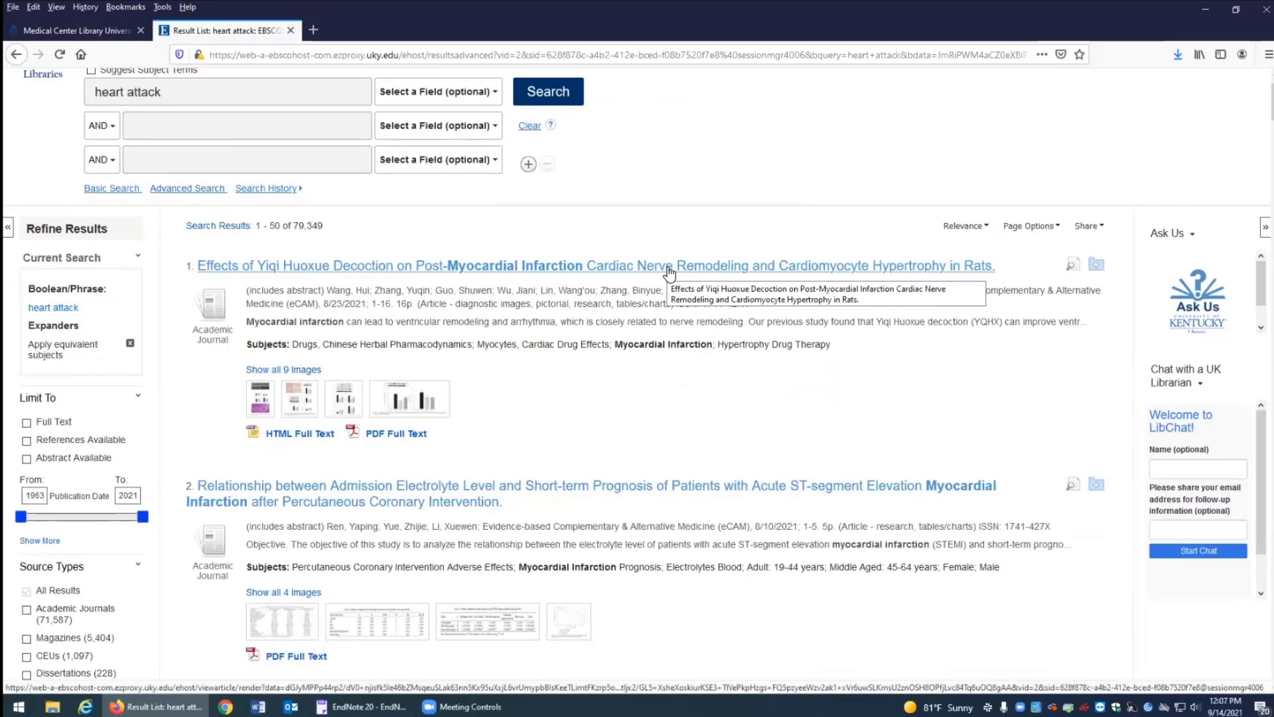
left_click(668, 268)
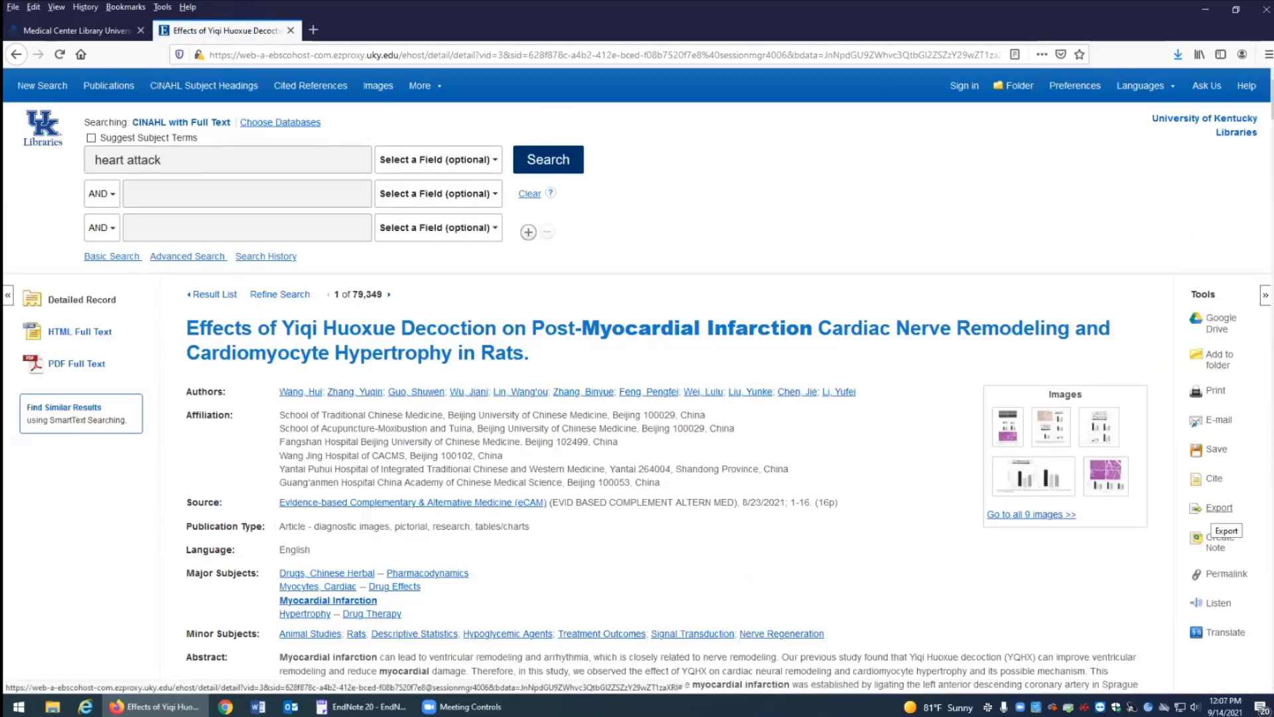
left_click(1219, 508)
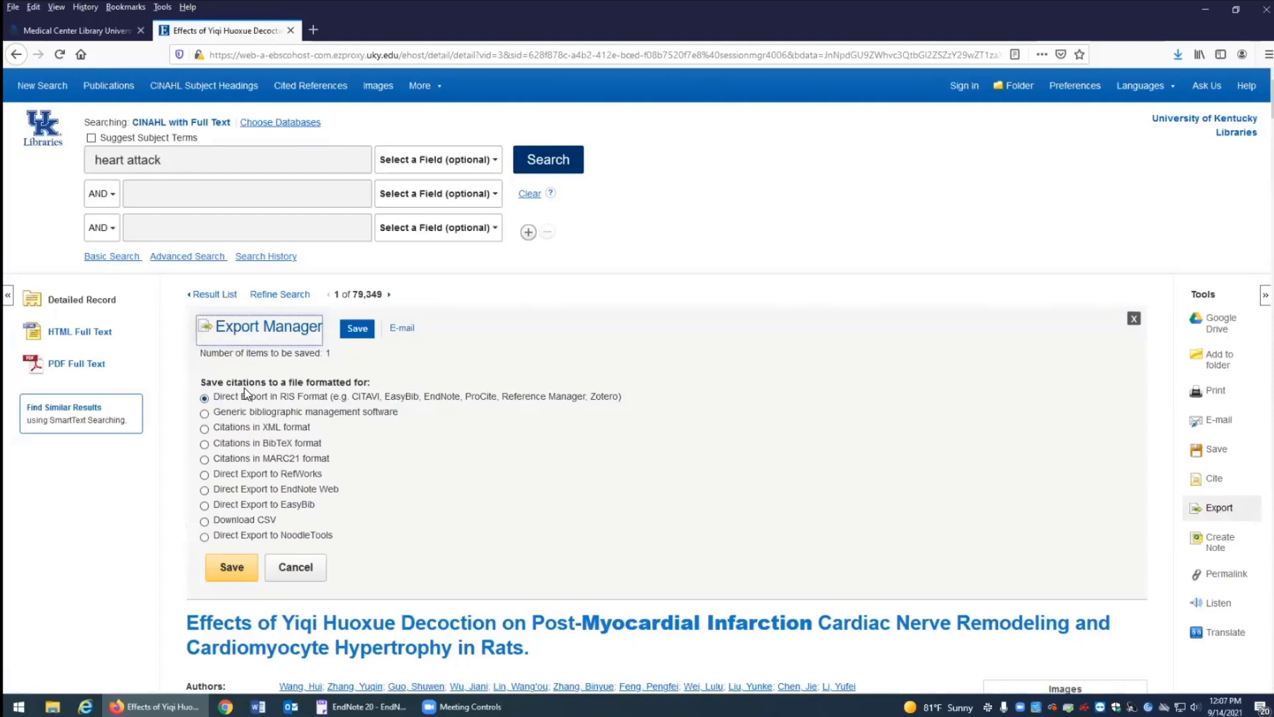
left_click(230, 570)
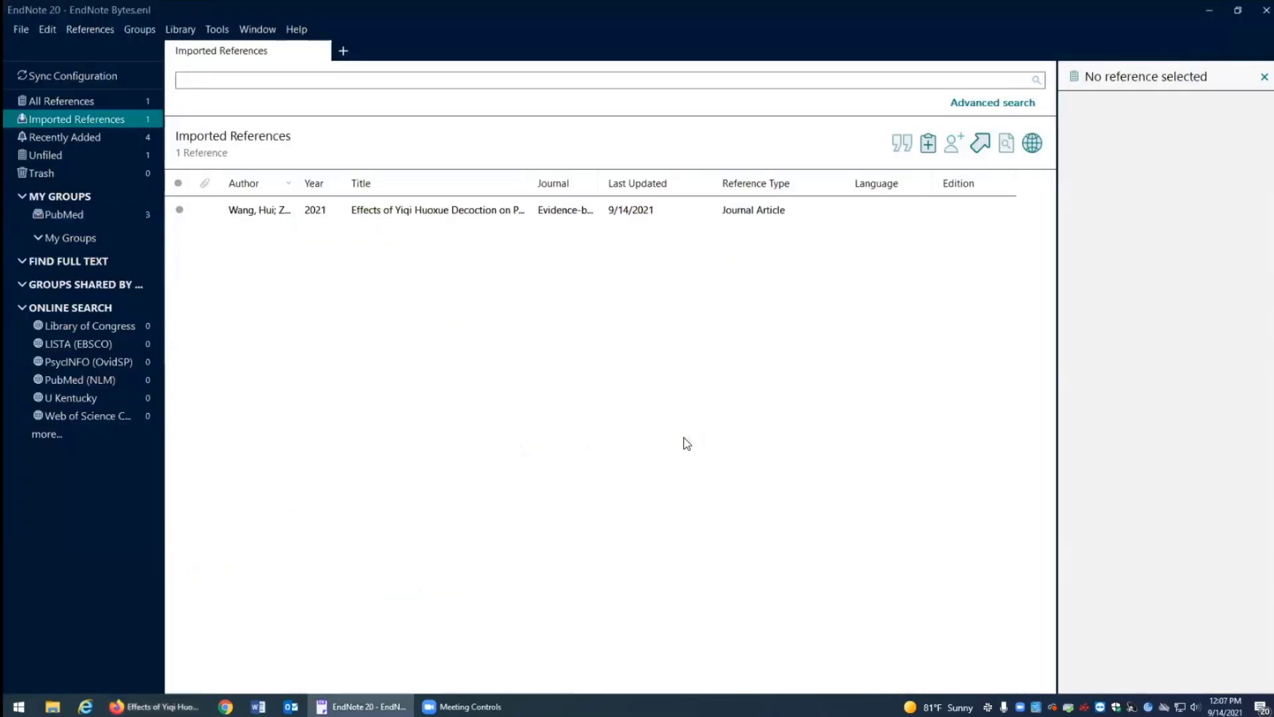
left_click(85, 213)
right_click(84, 214)
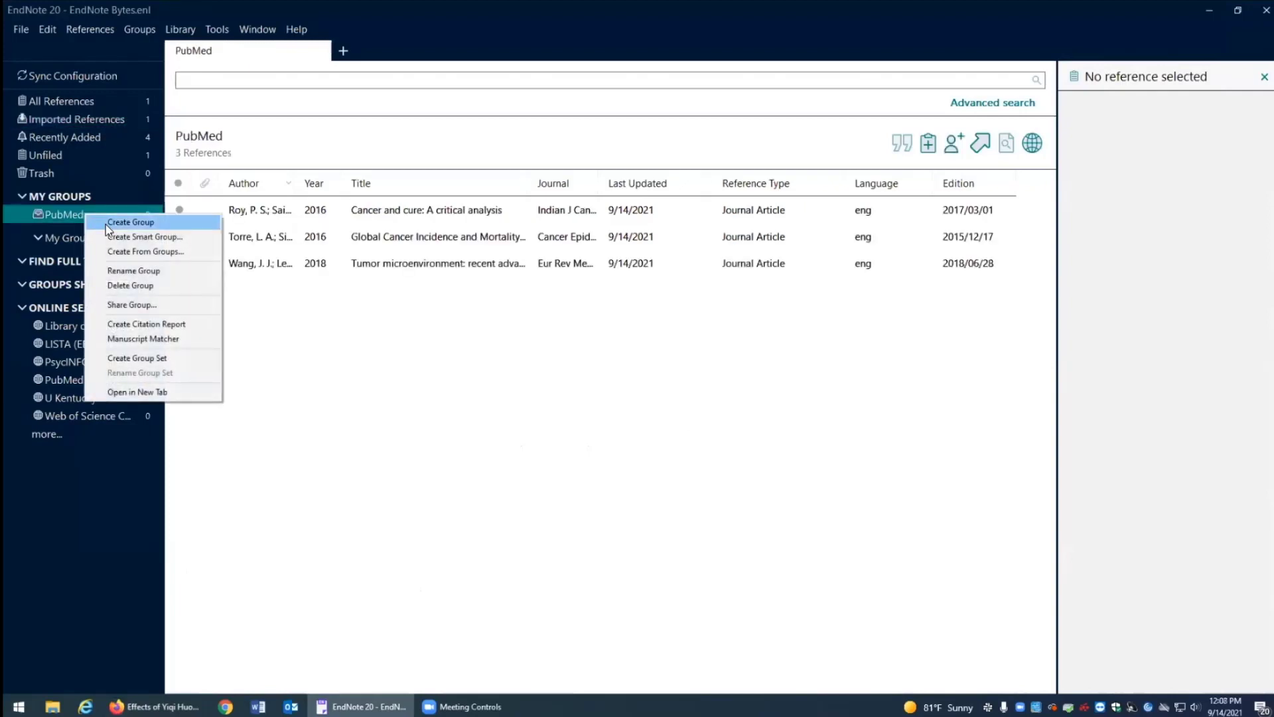
left_click(106, 222)
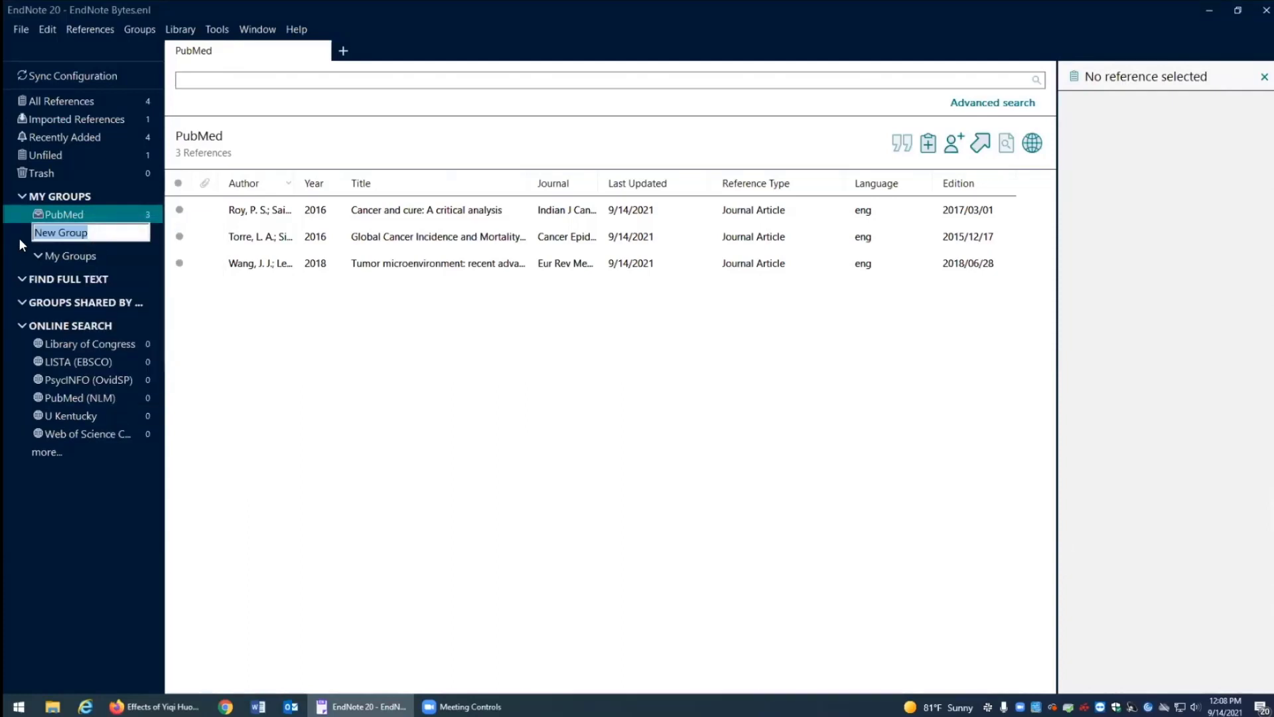
key("Return")
left_click(57, 212)
right_click(57, 212)
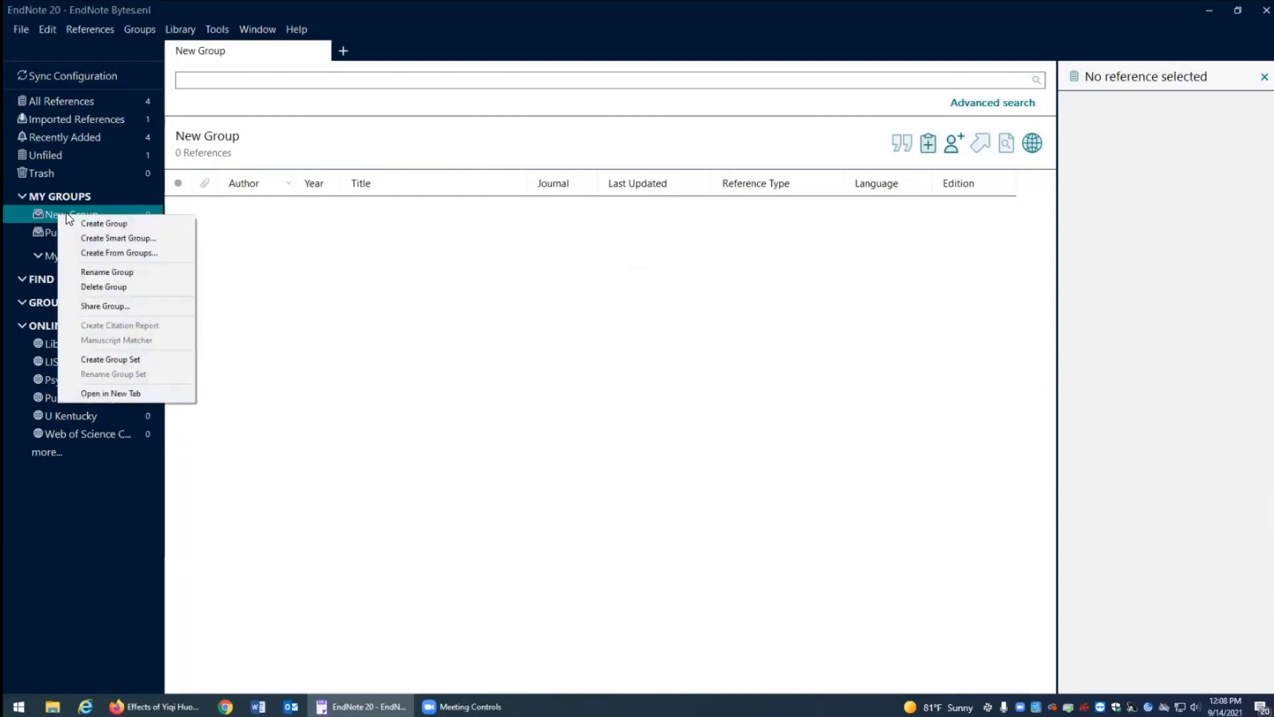
left_click(103, 287)
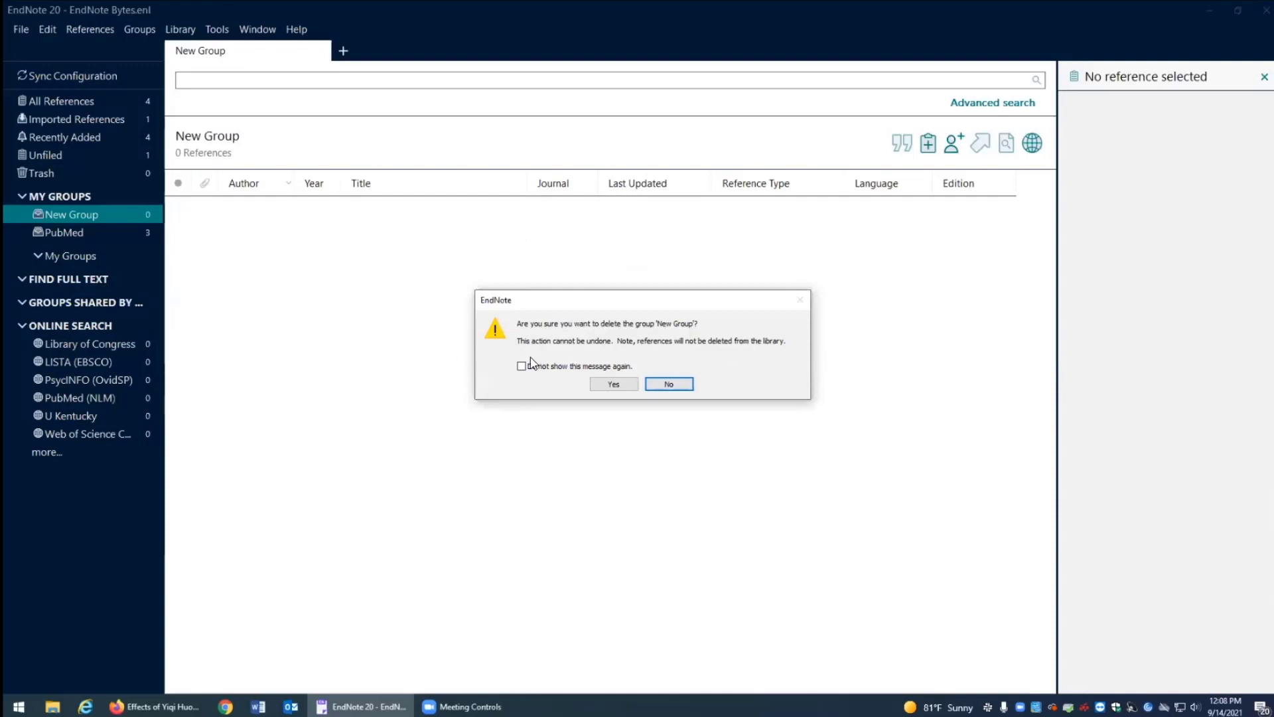
left_click(614, 385)
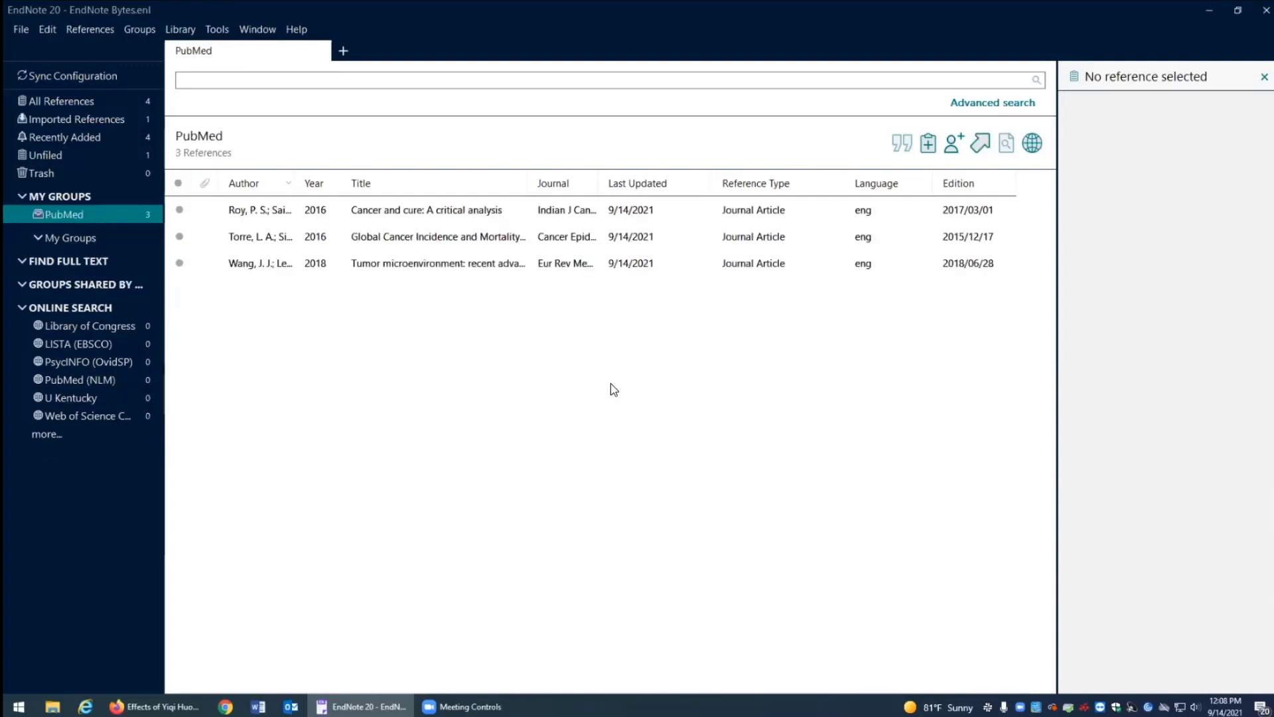
Create a new group named CINAHL under My Groups and open it
left_click(140, 30)
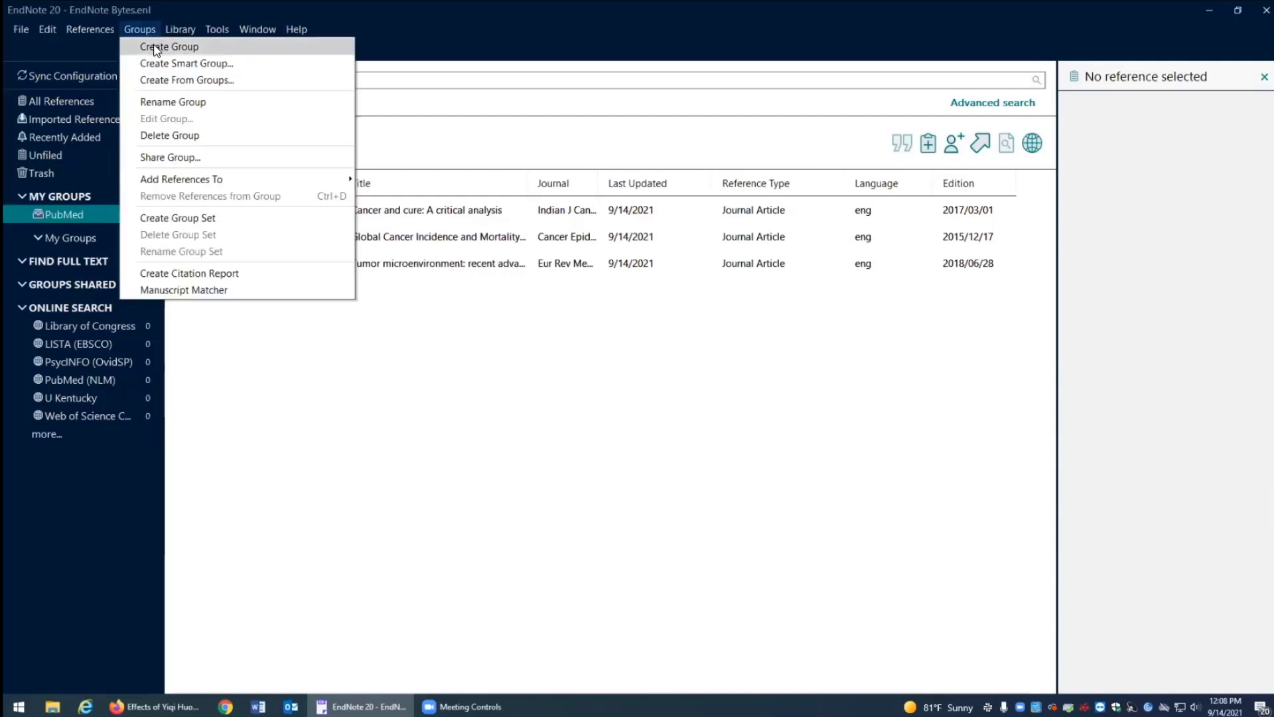
left_click(156, 48)
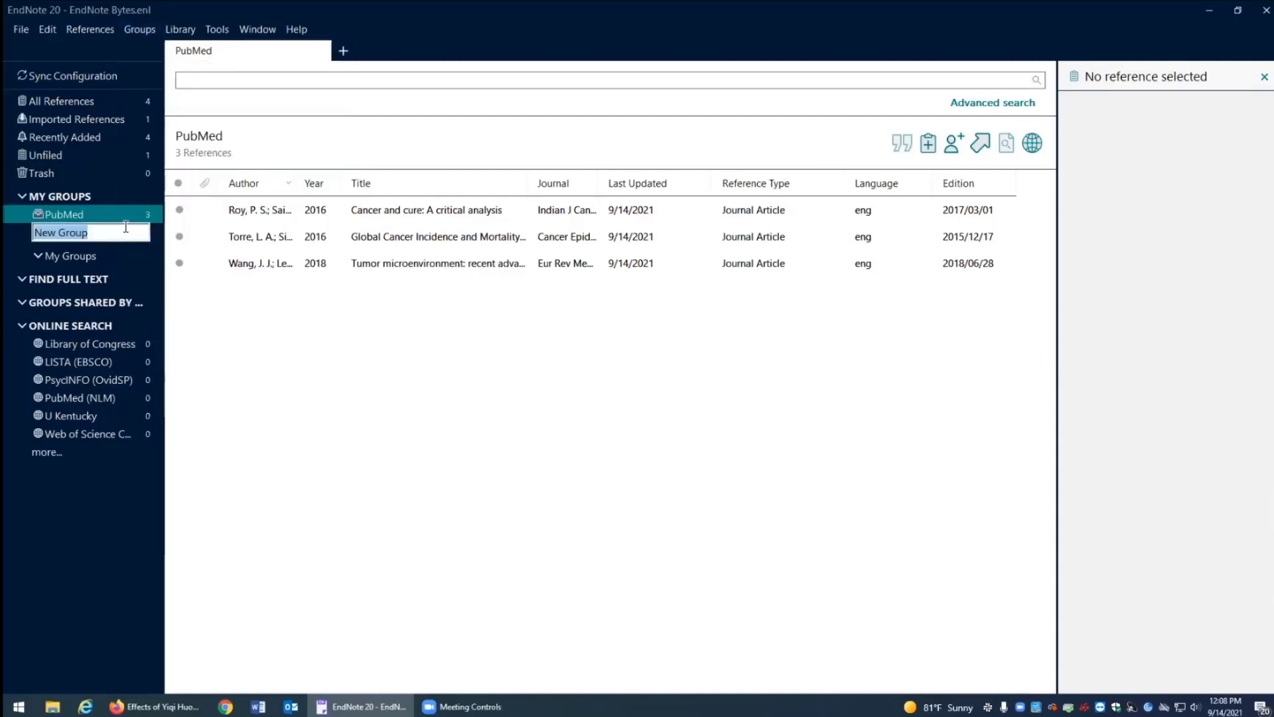
type("CINAHL")
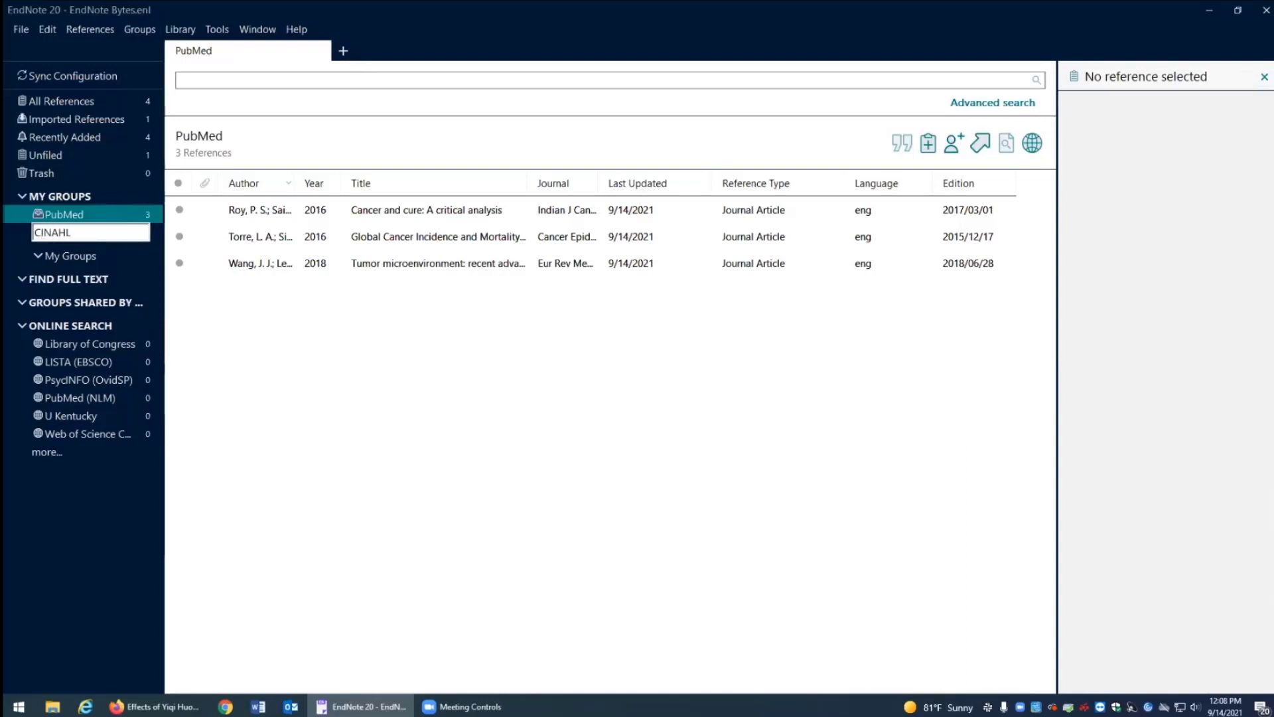
key("Return")
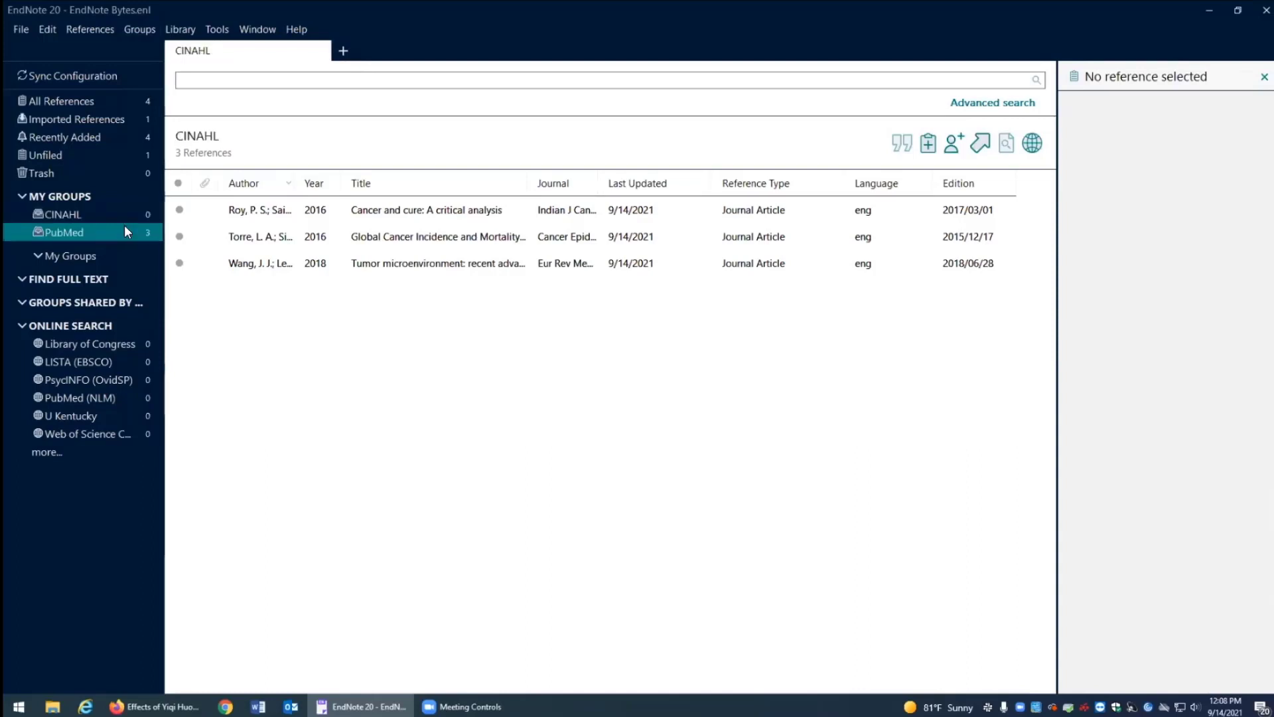
left_click(125, 213)
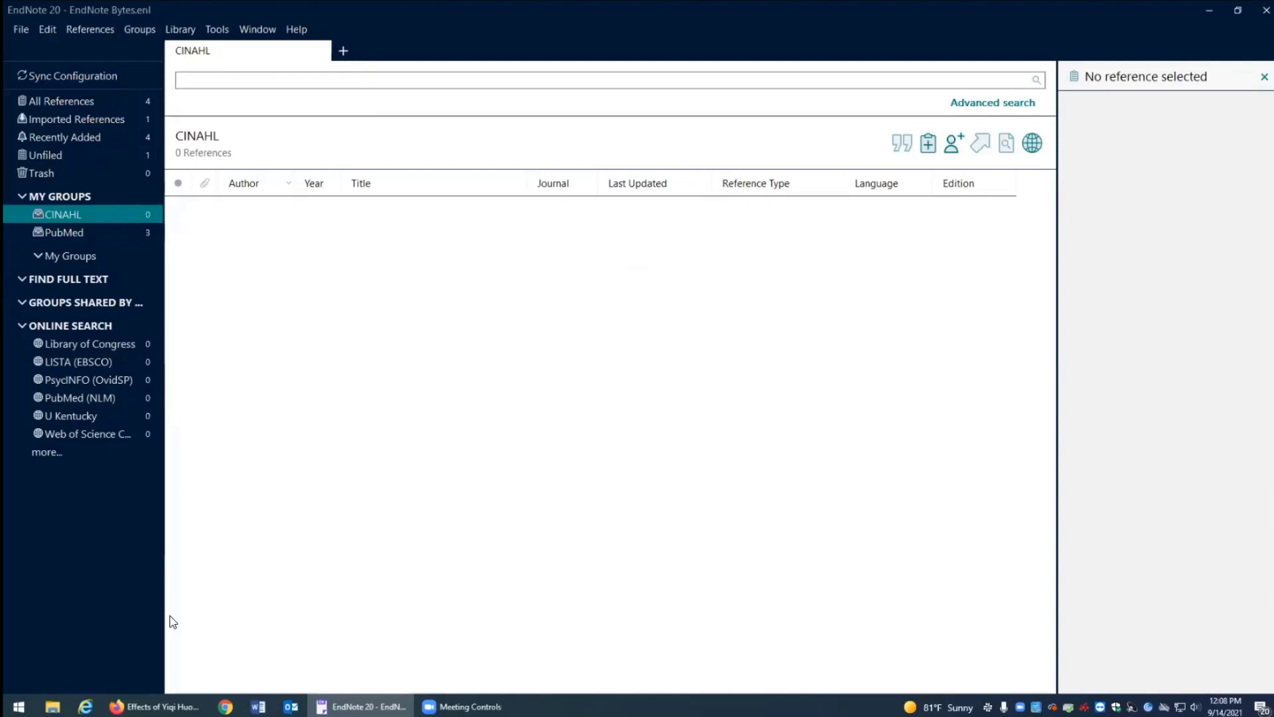
Add the imported reference "Effects of Yiqi Huoxue Decoction on Post-Myocardial Infarction" to the CINAHL group
left_click(192, 705)
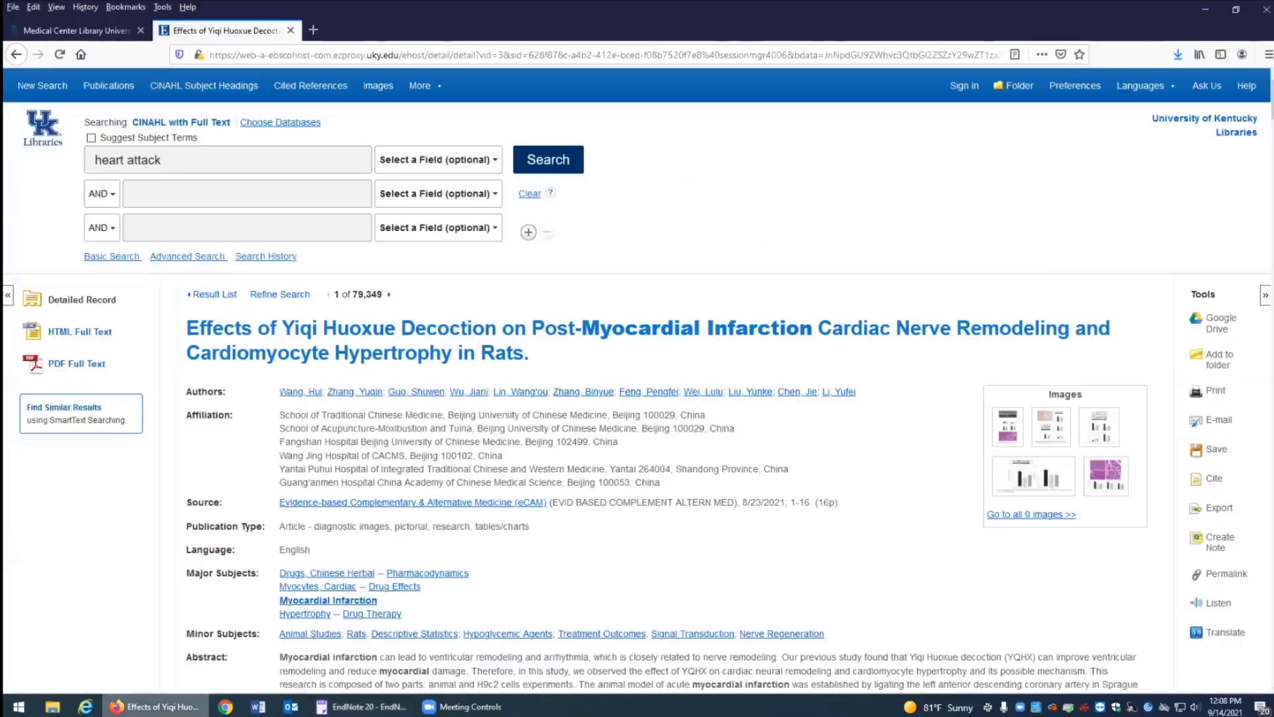
key("alt+Tab")
left_click(73, 120)
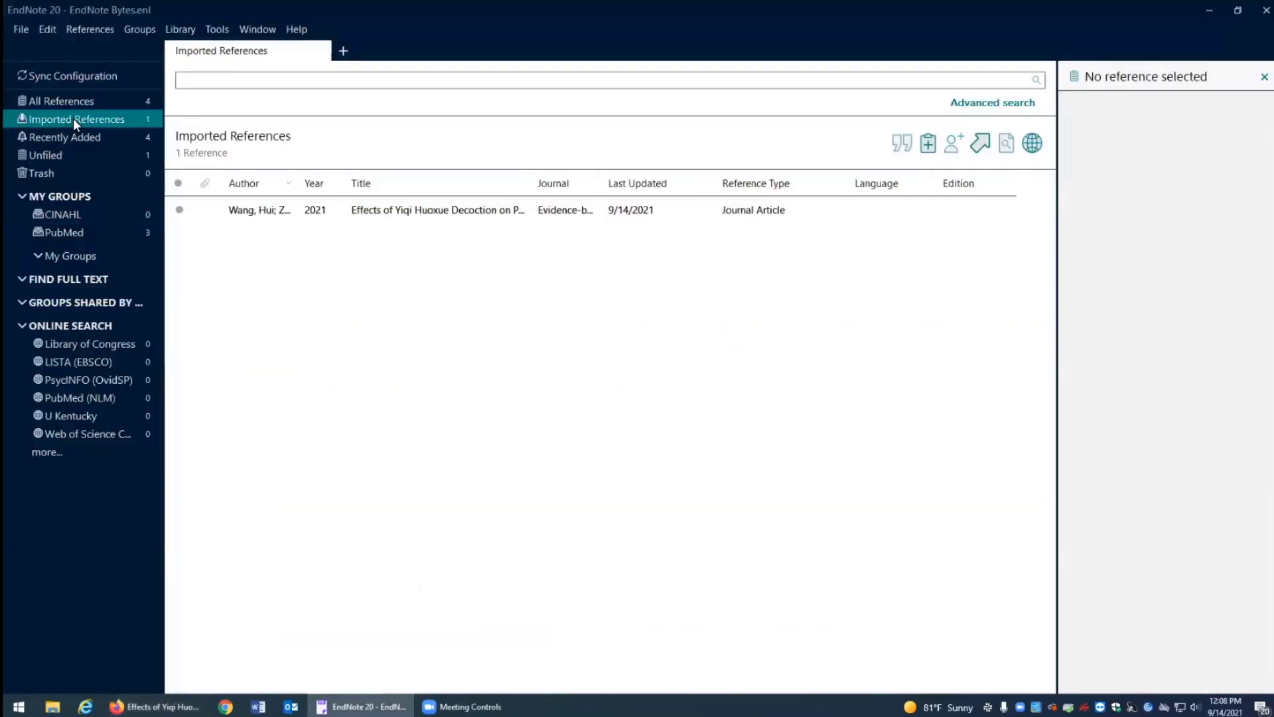
left_click(346, 216)
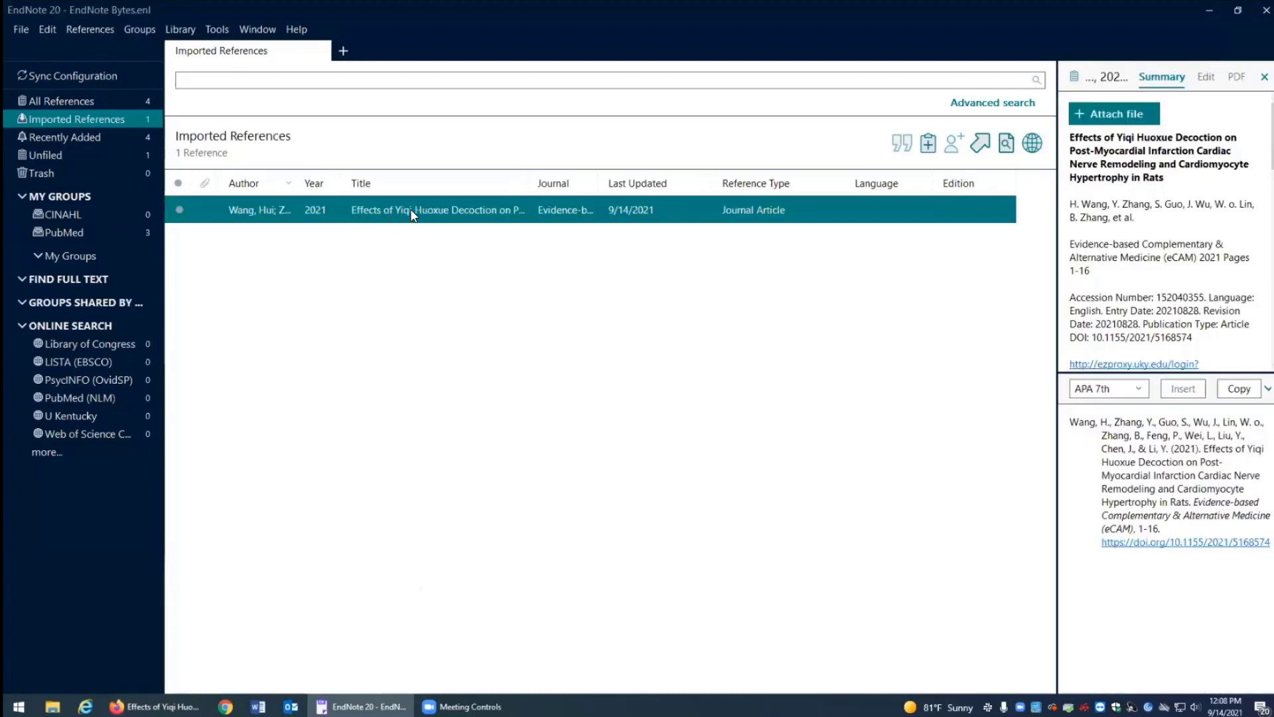
left_click_drag(412, 216, 141, 224)
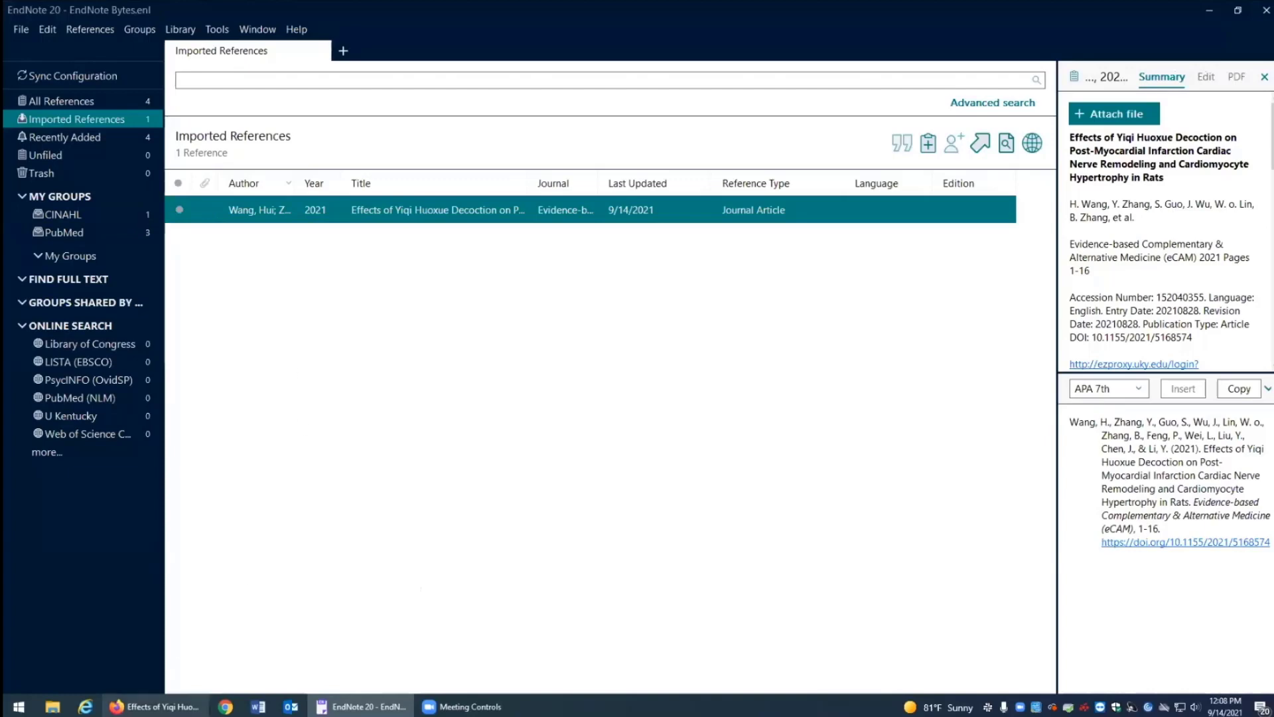
In Firefox, return to the CINAHL result list and add articles 2 and 3, on electrolyte level and on labs diagnosing infarctions in women, to the folder
left_click(154, 706)
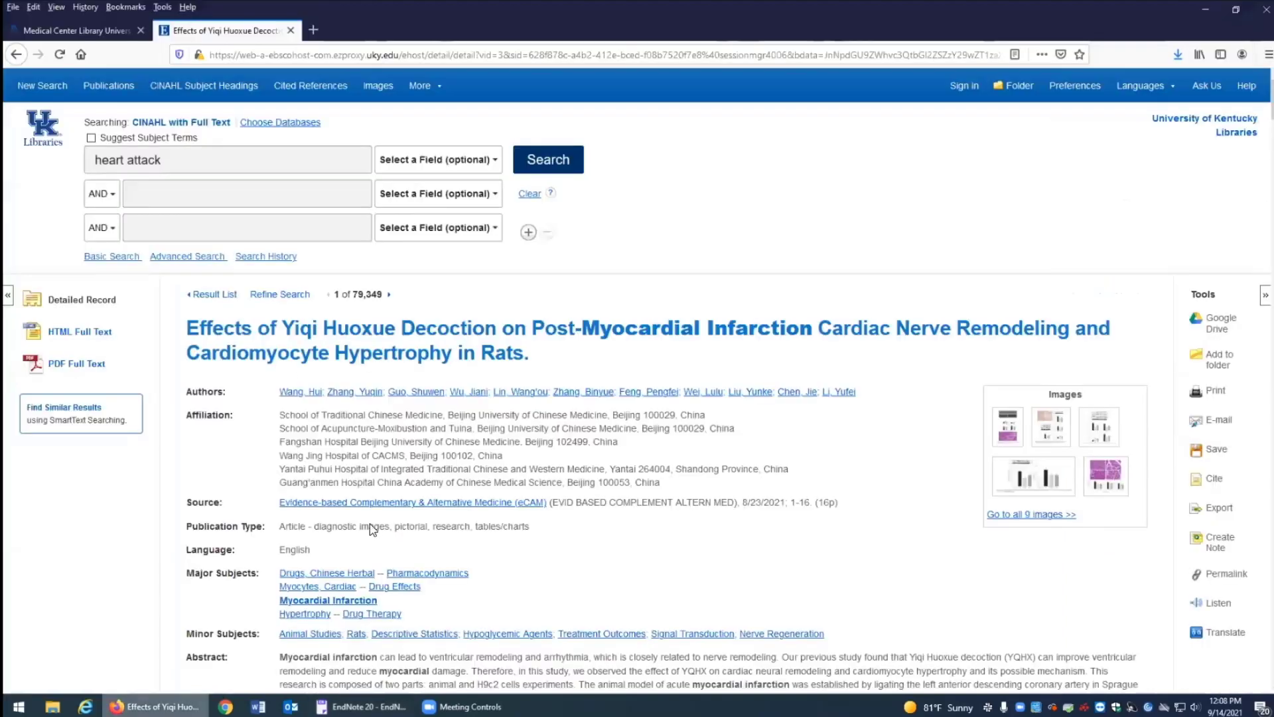
left_click(220, 302)
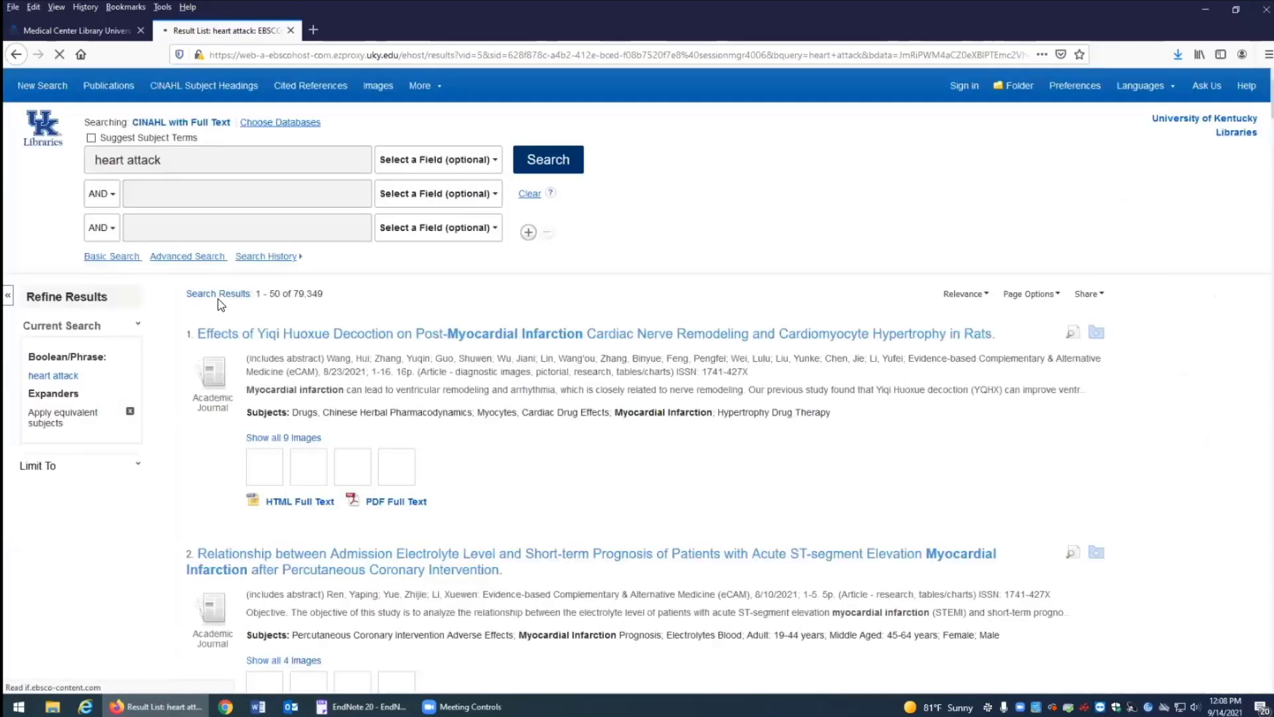
scroll(469, 352, "down", 4)
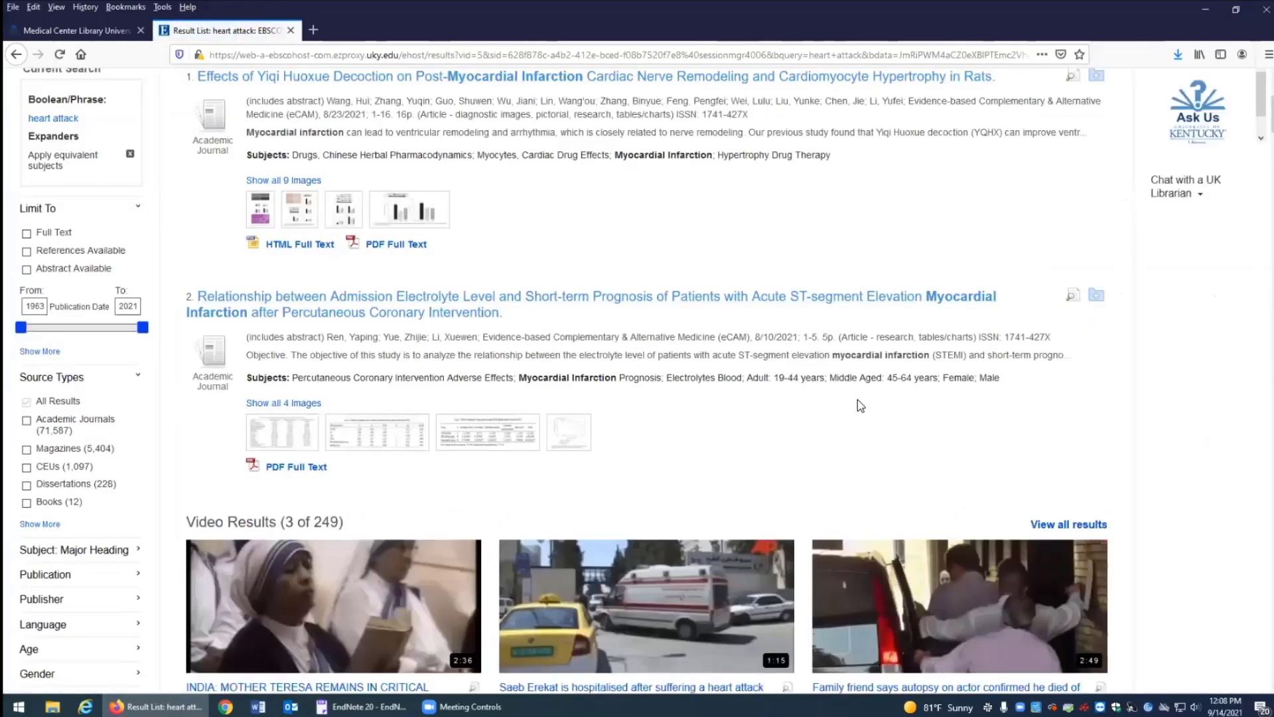
scroll(857, 399, "up", 2)
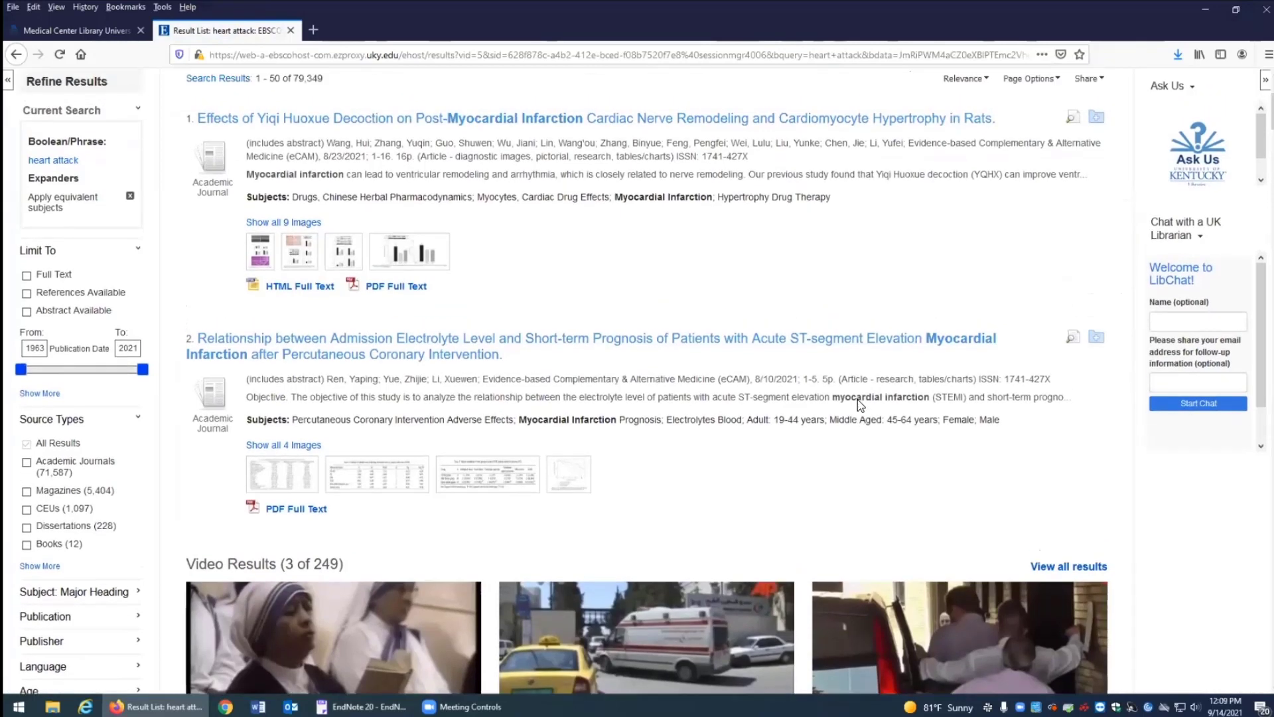
scroll(857, 400, "down", 2)
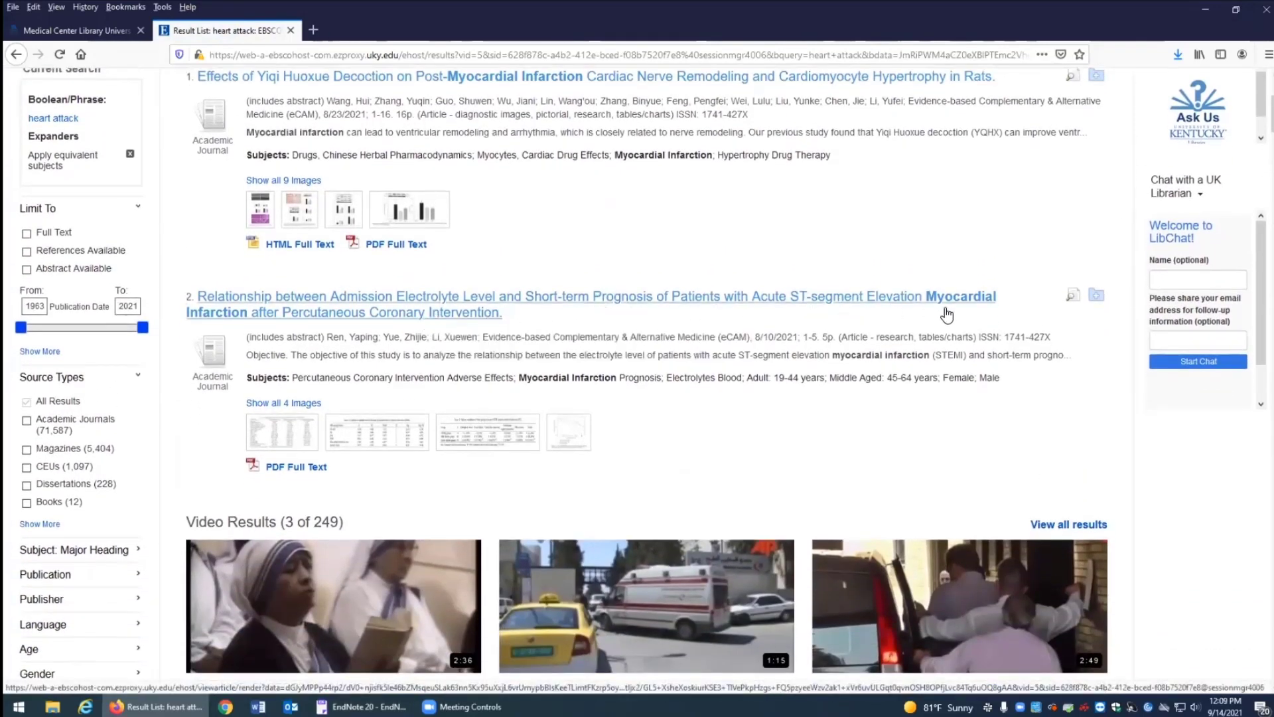
left_click(1098, 301)
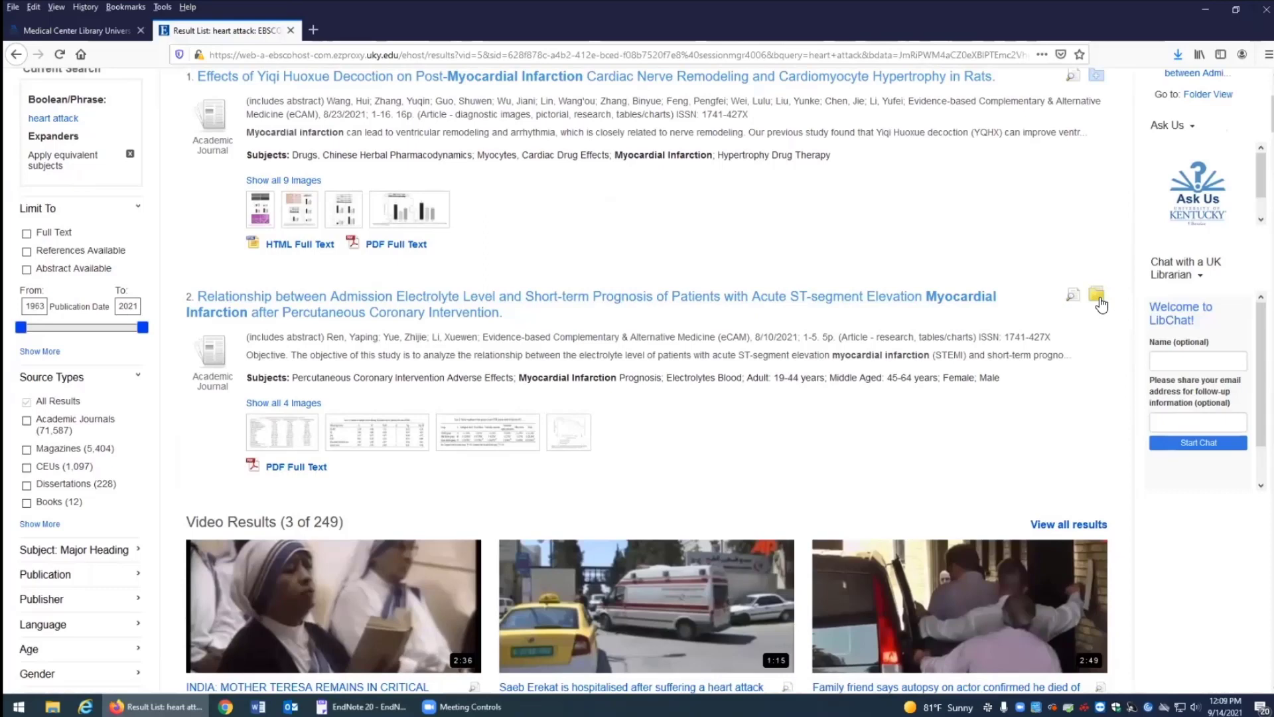
scroll(1100, 299, "down", 3)
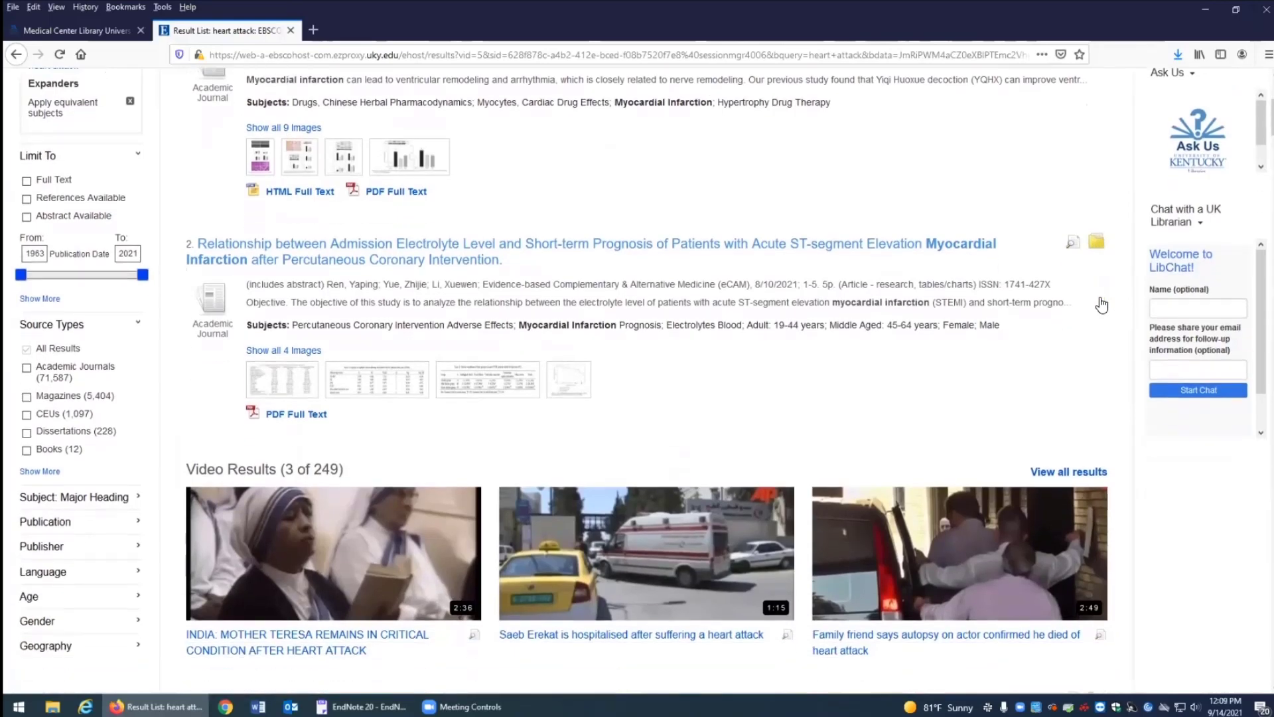
scroll(1100, 286, "down", 4)
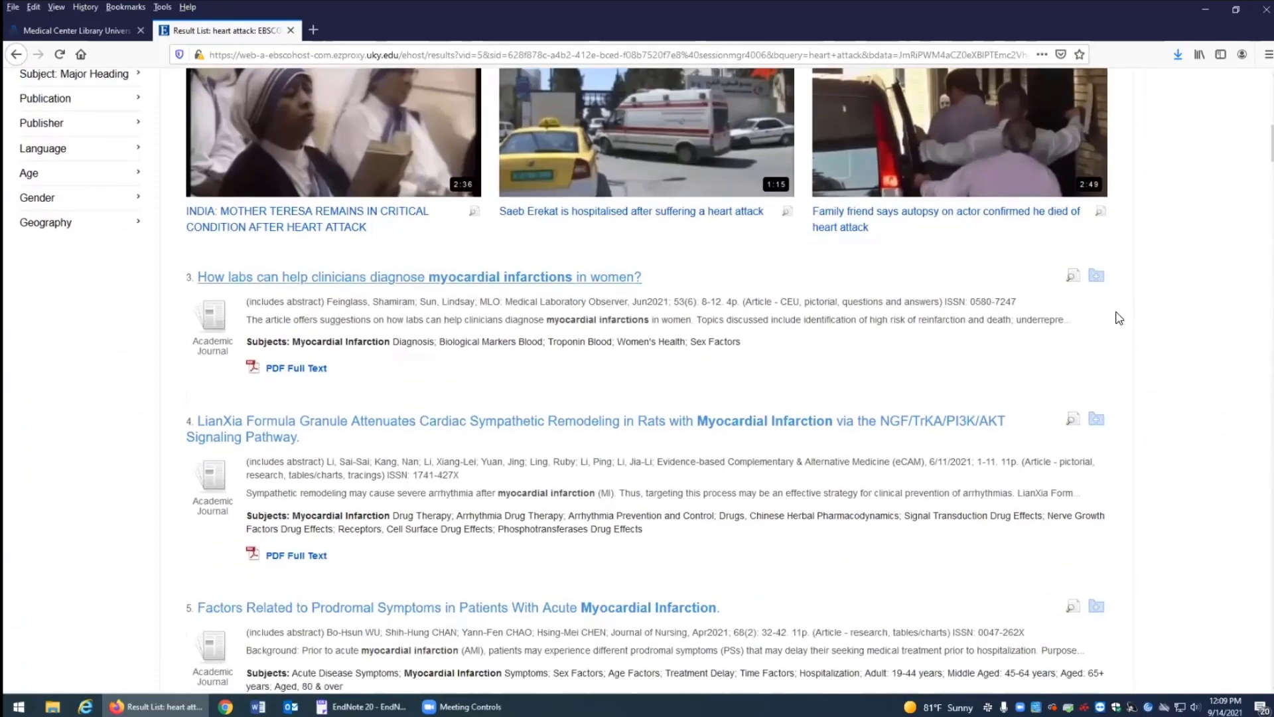
Open the folder and export its articles by direct export in RIS format, opened with EndNote 20.1, removing them from the folder after saving
scroll(1052, 186, "up", 3)
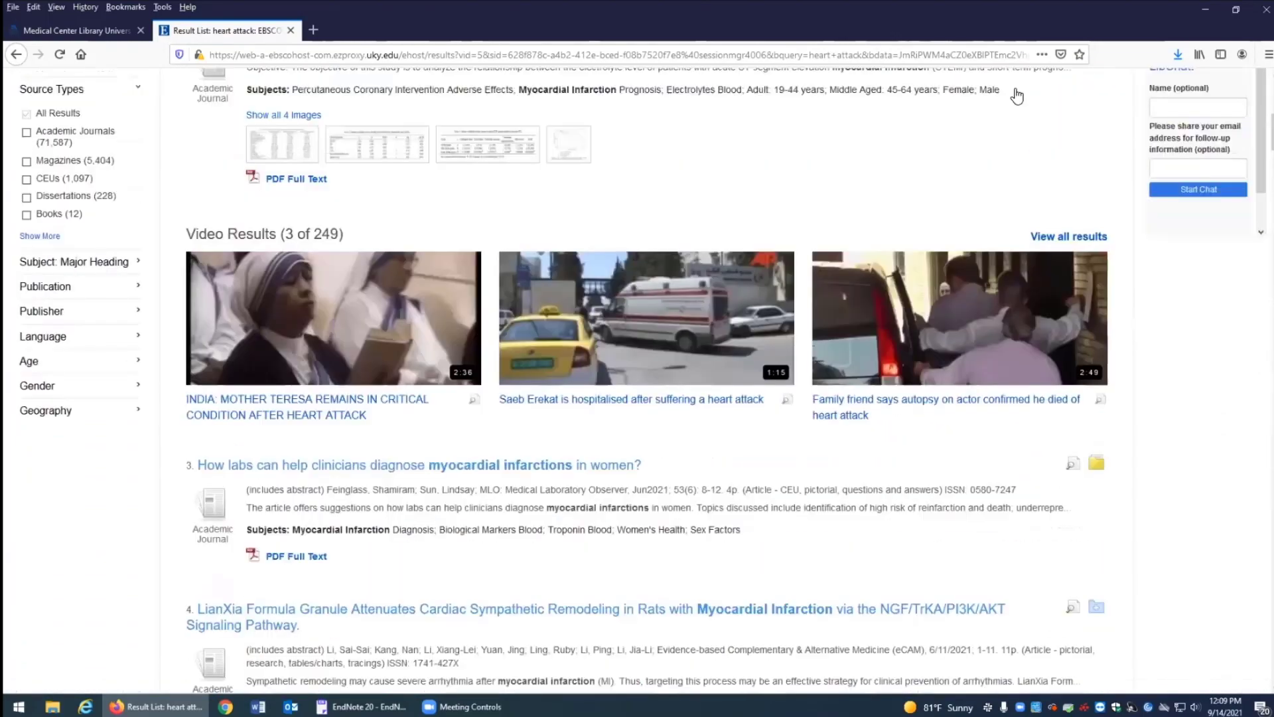
scroll(1016, 96, "up", 6)
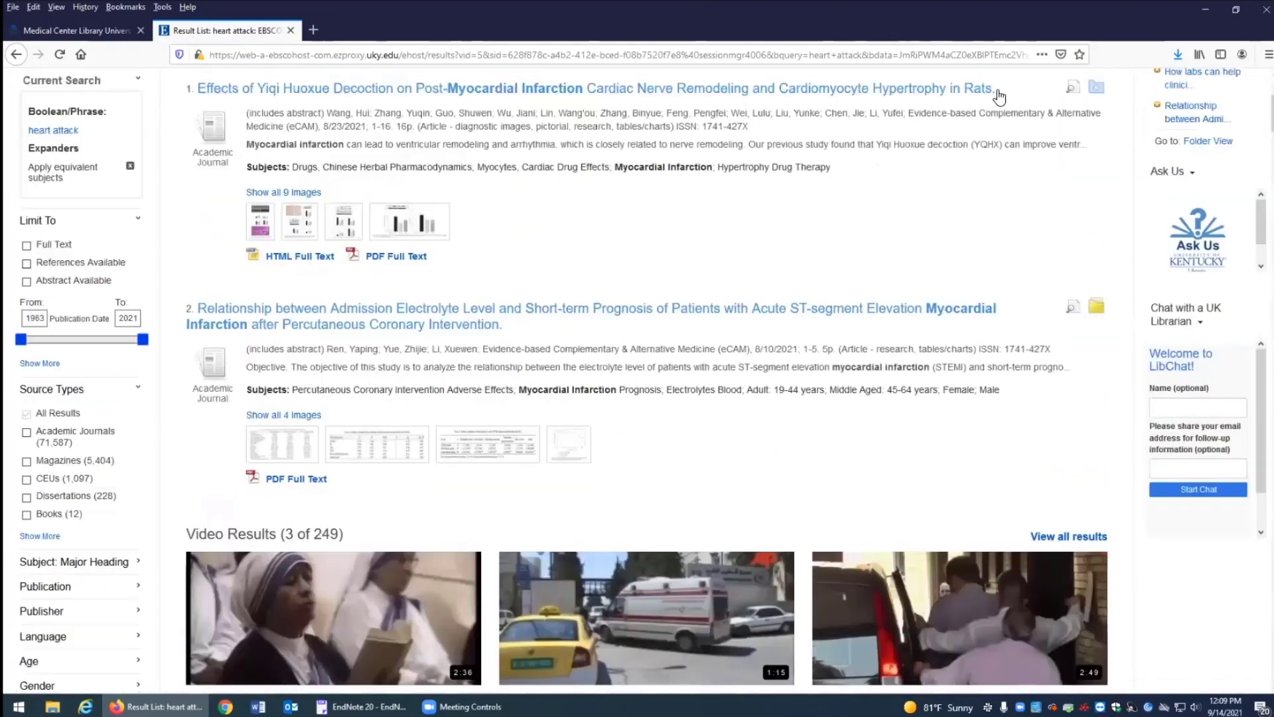
scroll(1002, 93, "up", 3)
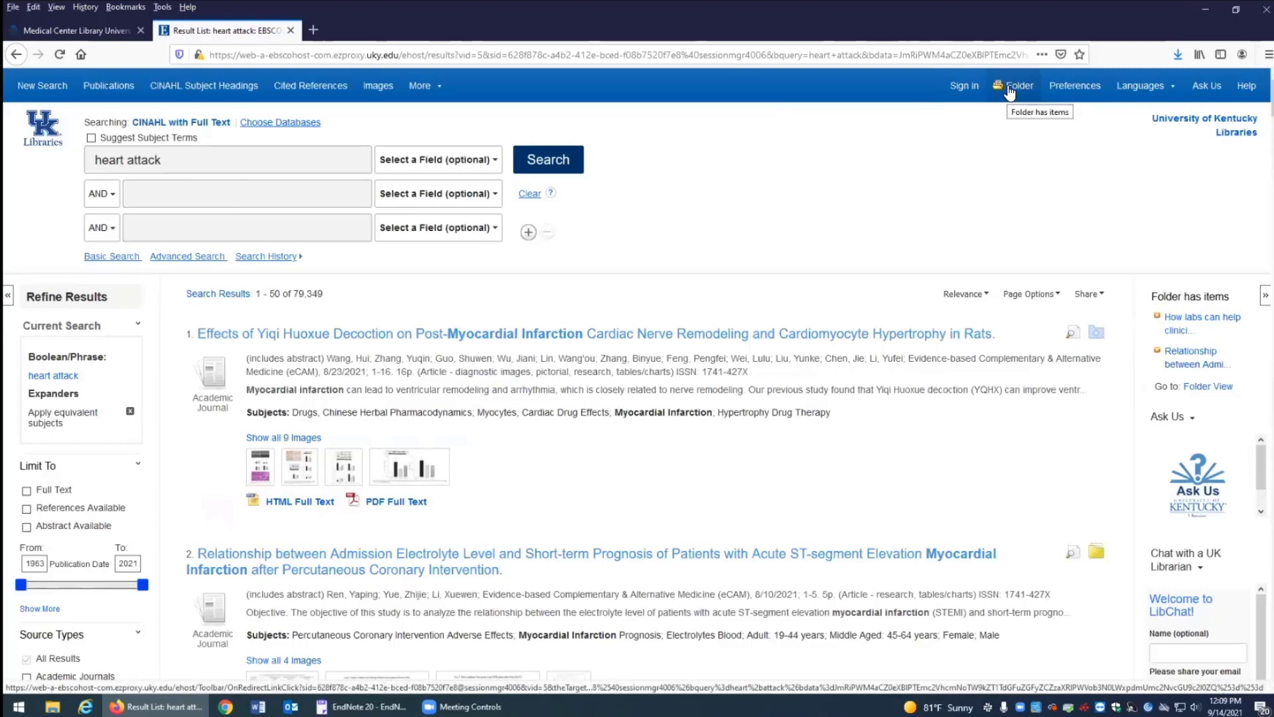
left_click(1010, 93)
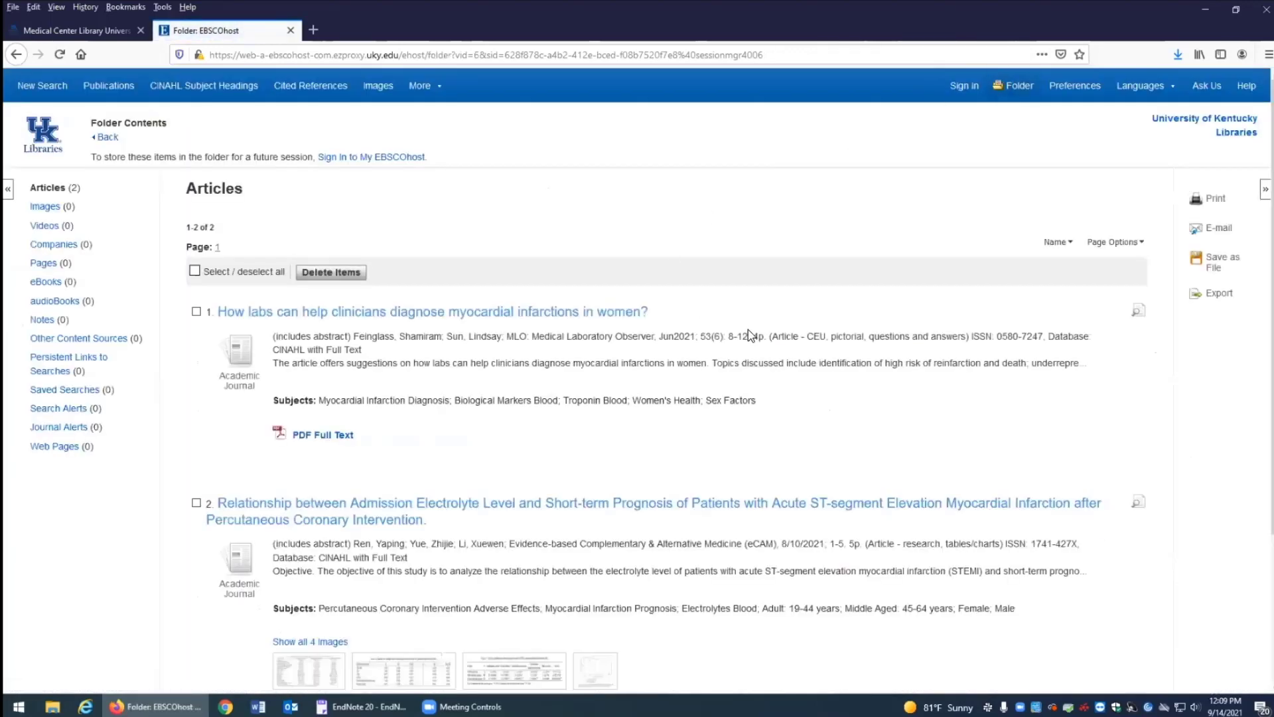
scroll(748, 332, "down", 2)
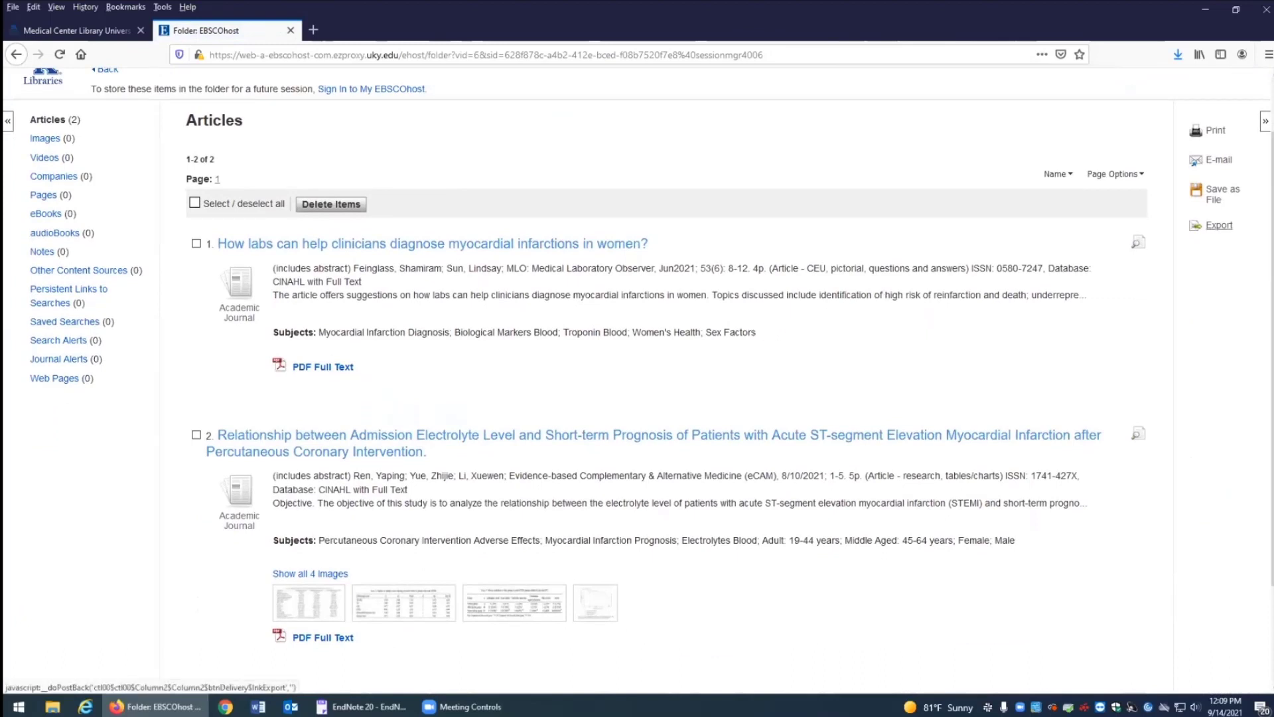
left_click(1219, 225)
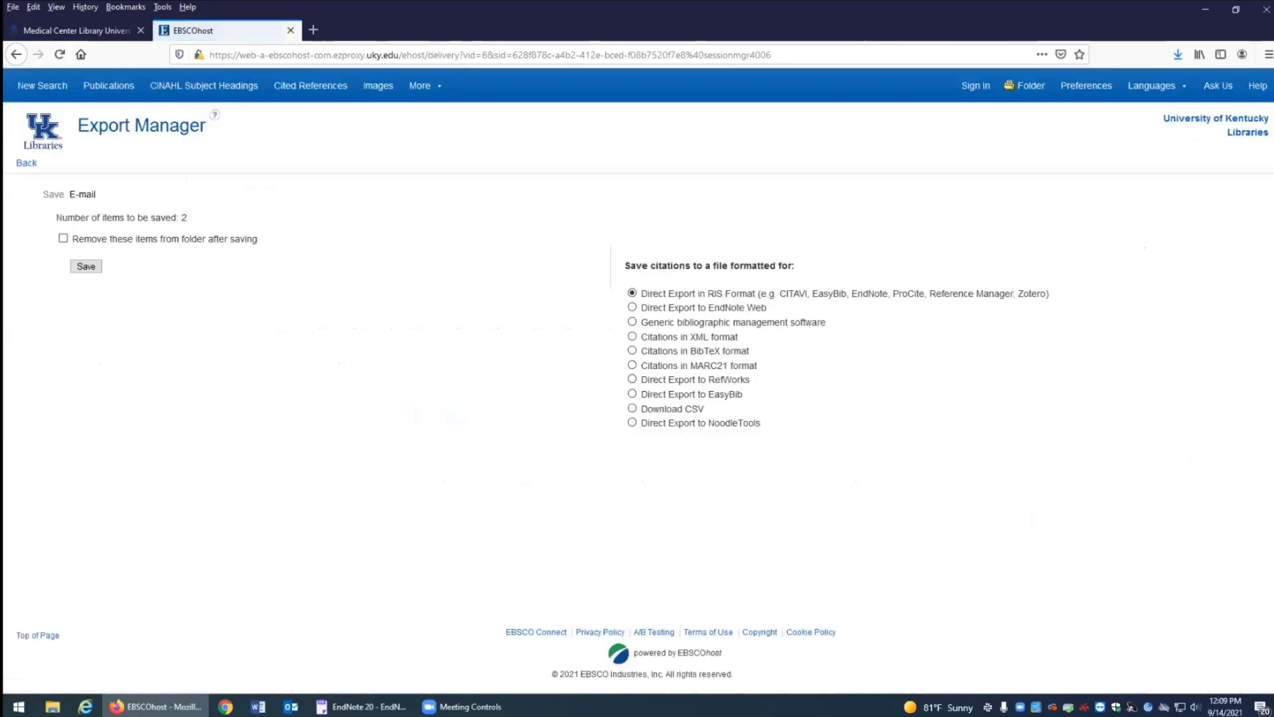
left_click(98, 243)
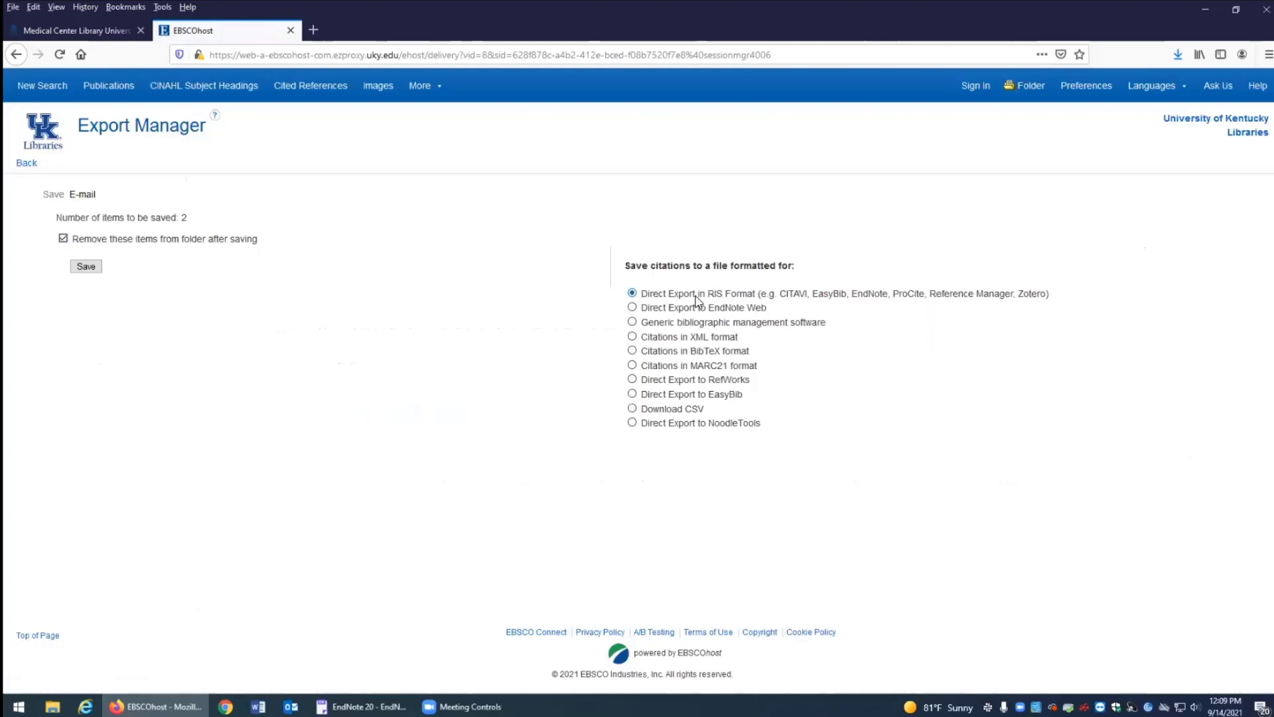
left_click(84, 272)
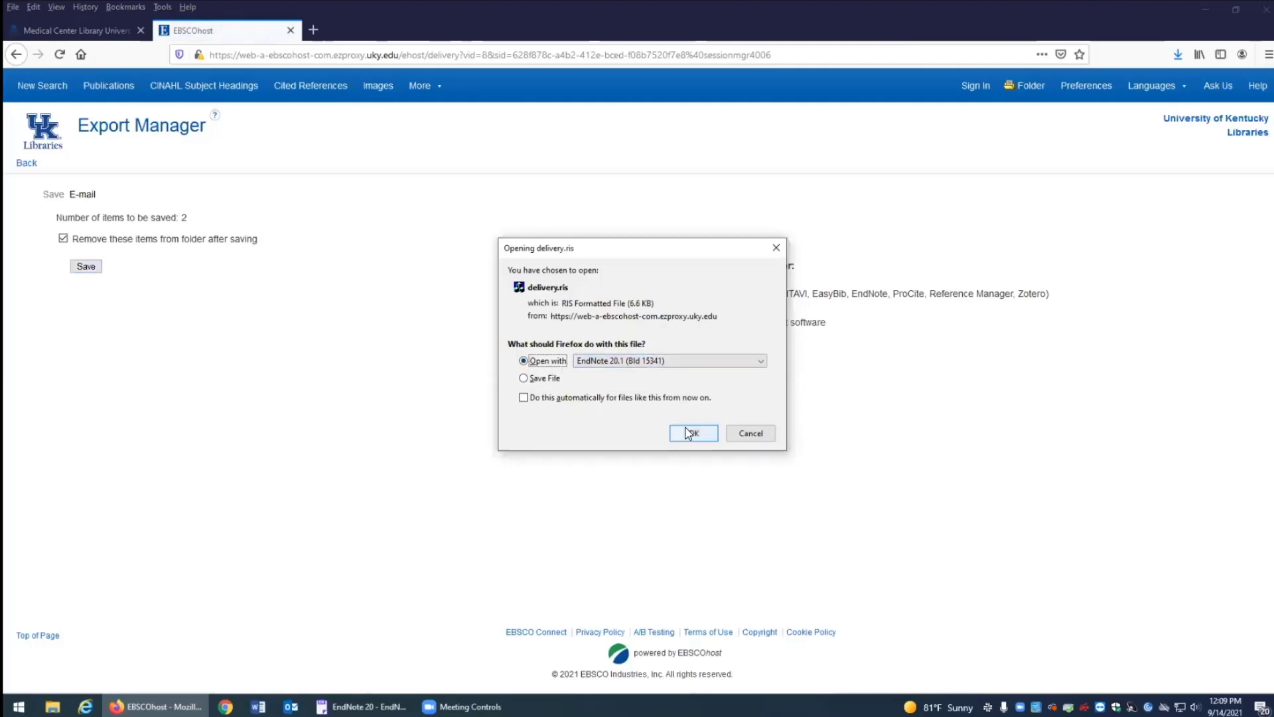
left_click(691, 433)
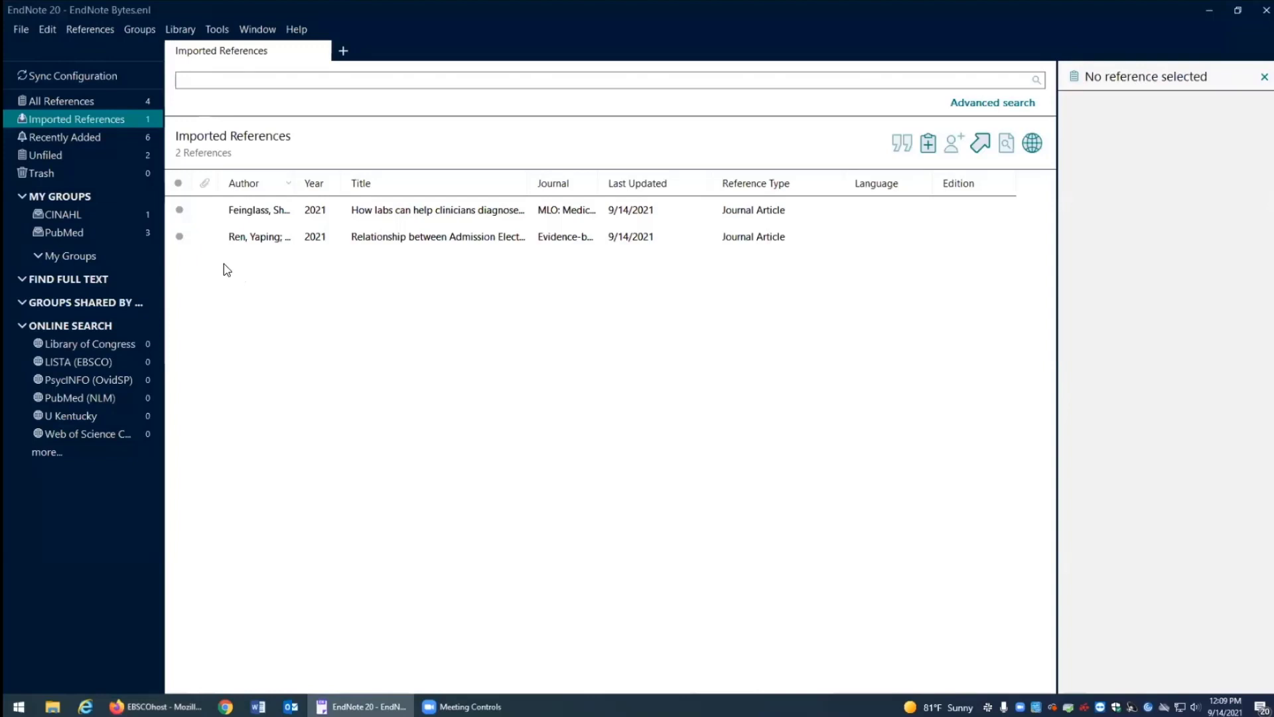
Add both unfiled references to the CINAHL group
left_click(124, 156)
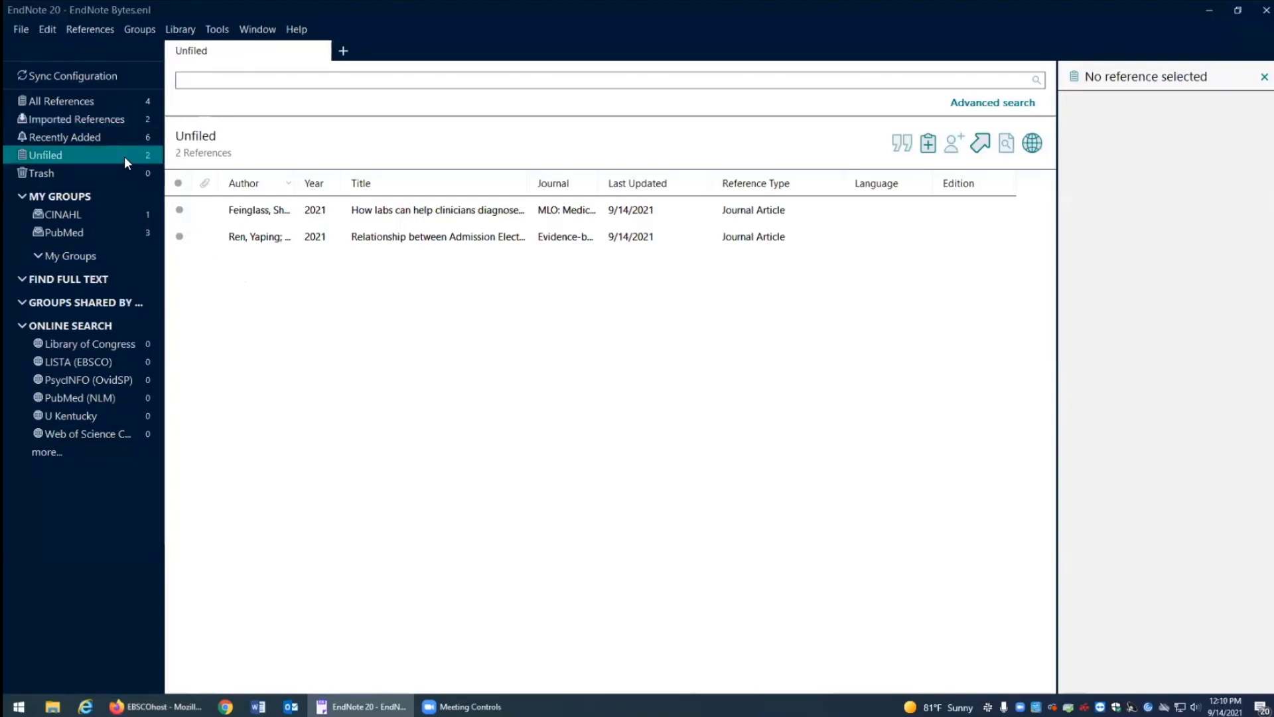
left_click(283, 211)
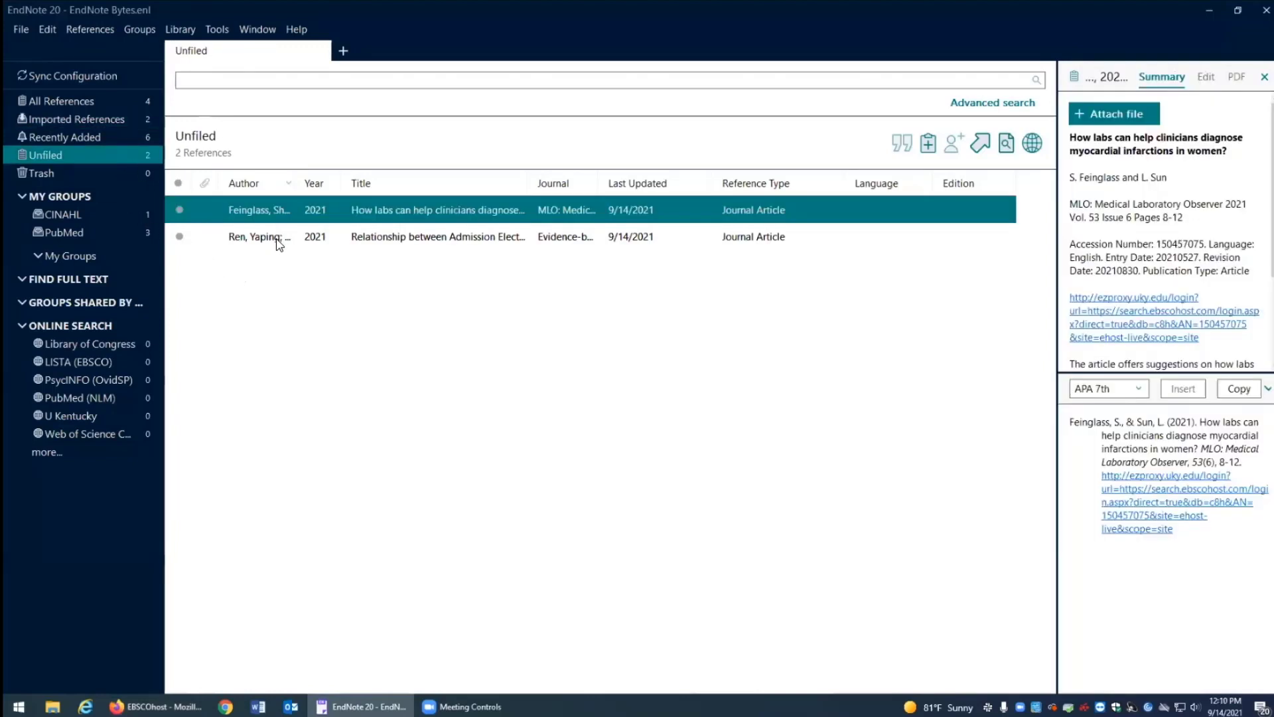
left_click(292, 234, "shift")
right_click(294, 219)
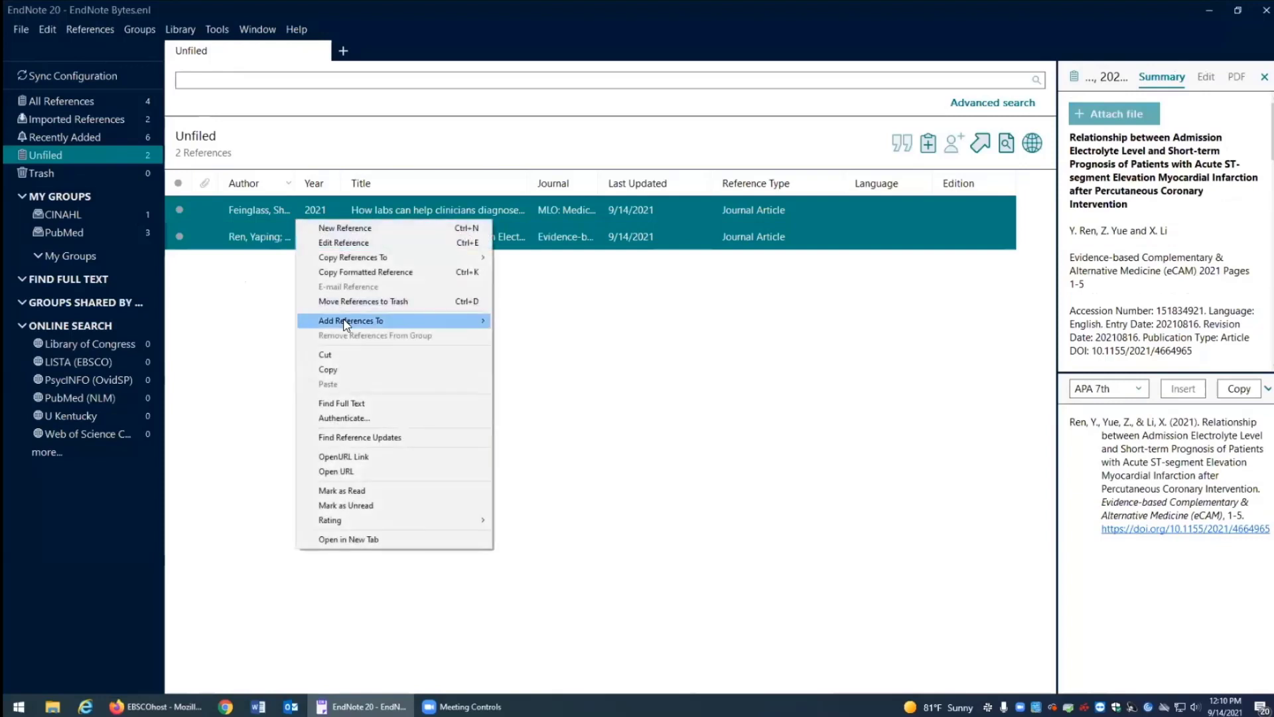
mouse_move(345, 324)
left_click(533, 354)
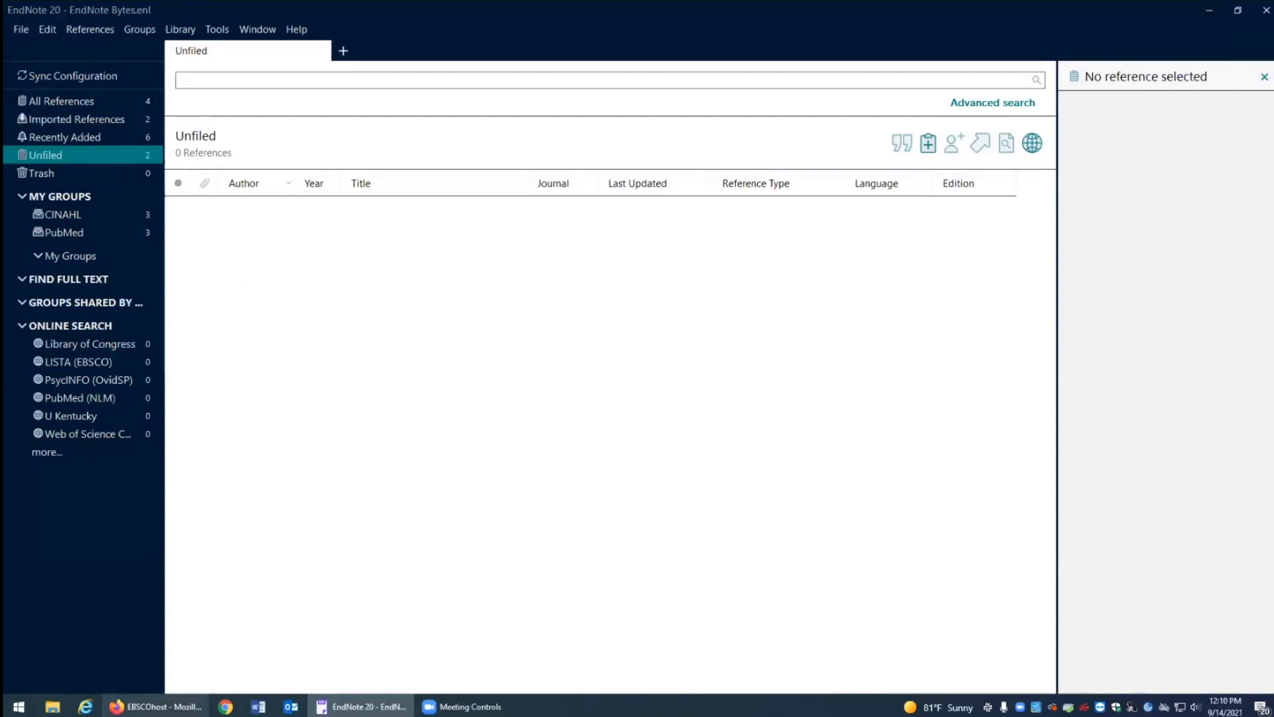
Switch to Firefox, close the EBSCOhost tab, and open Web of Science Core Collection in a new tab from the library's Selected Databases
left_click(156, 705)
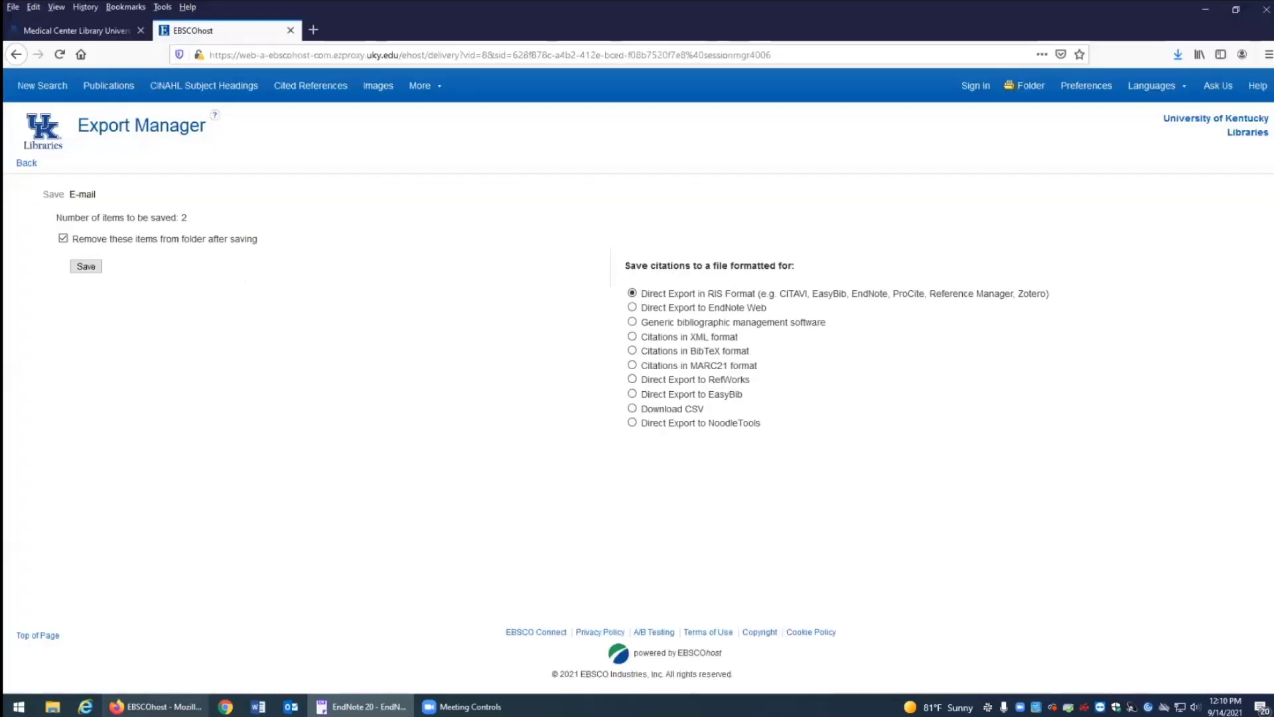
left_click(290, 31)
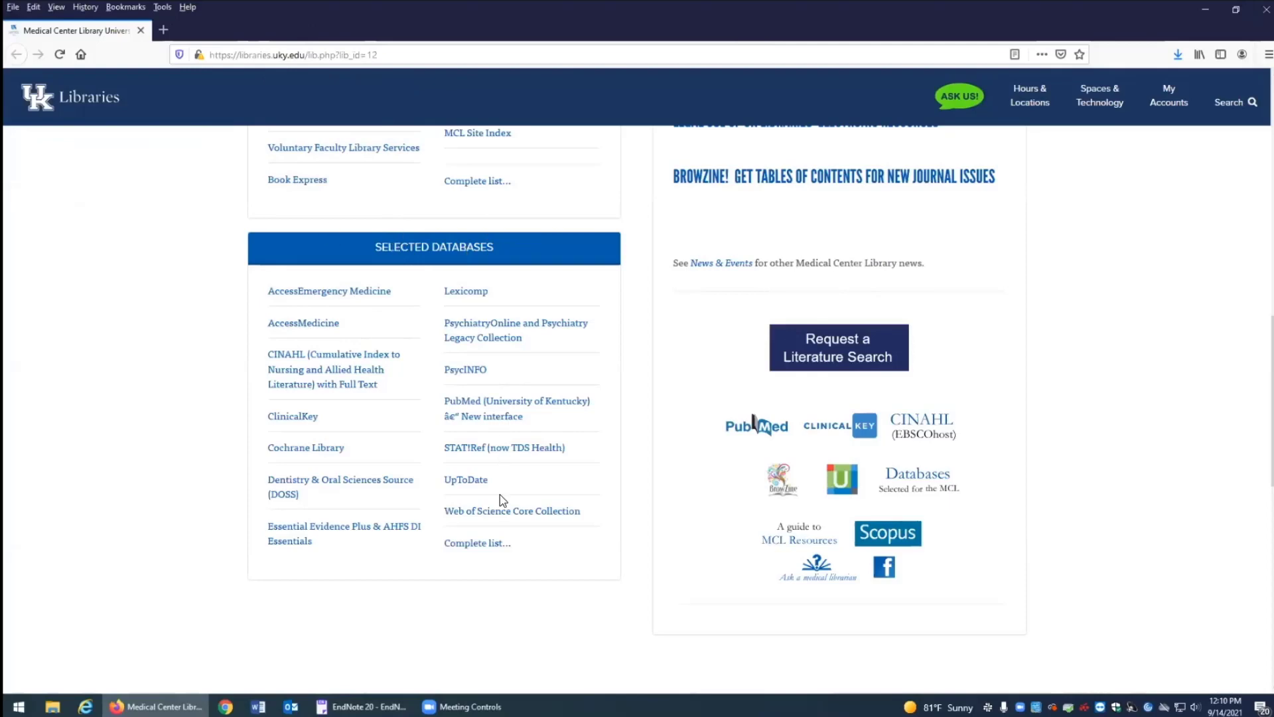
mouse_move(497, 514)
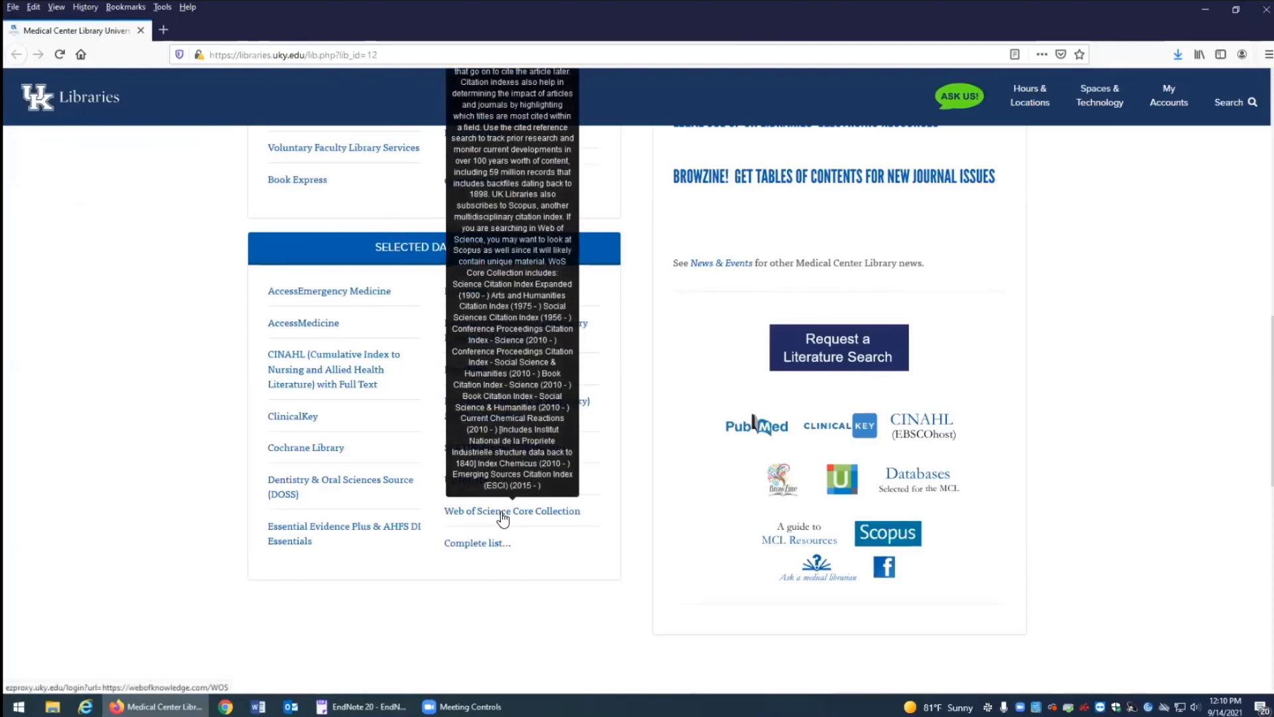
right_click(501, 513)
left_click(517, 524)
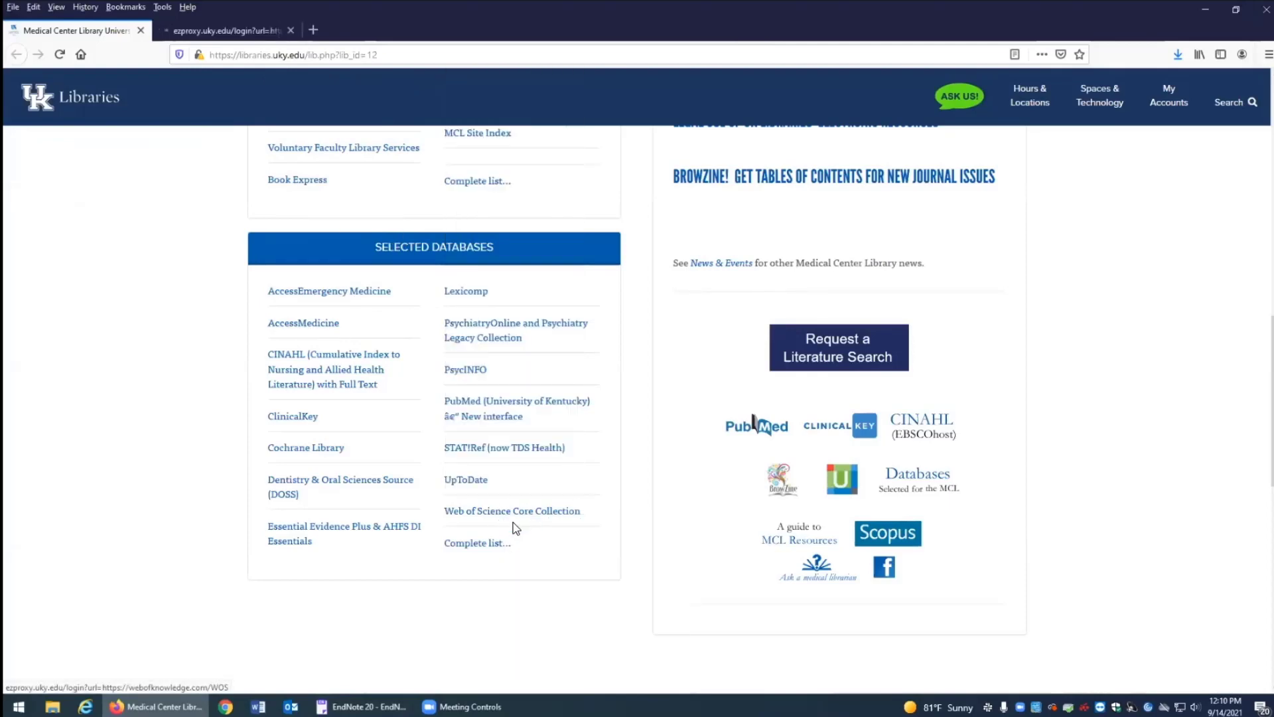
left_click(219, 31)
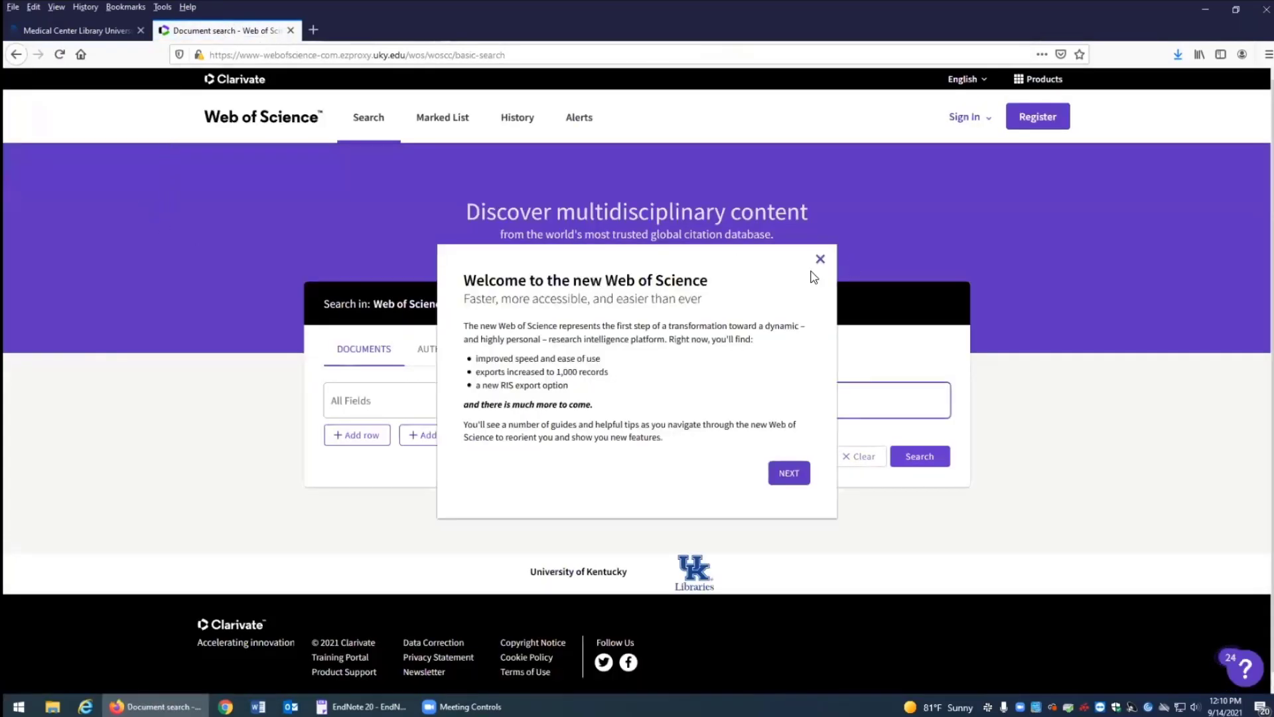
Dismiss the welcome message, search all fields of Web of Science Core Collection for "diabetes", and decline the search results tour
left_click(820, 259)
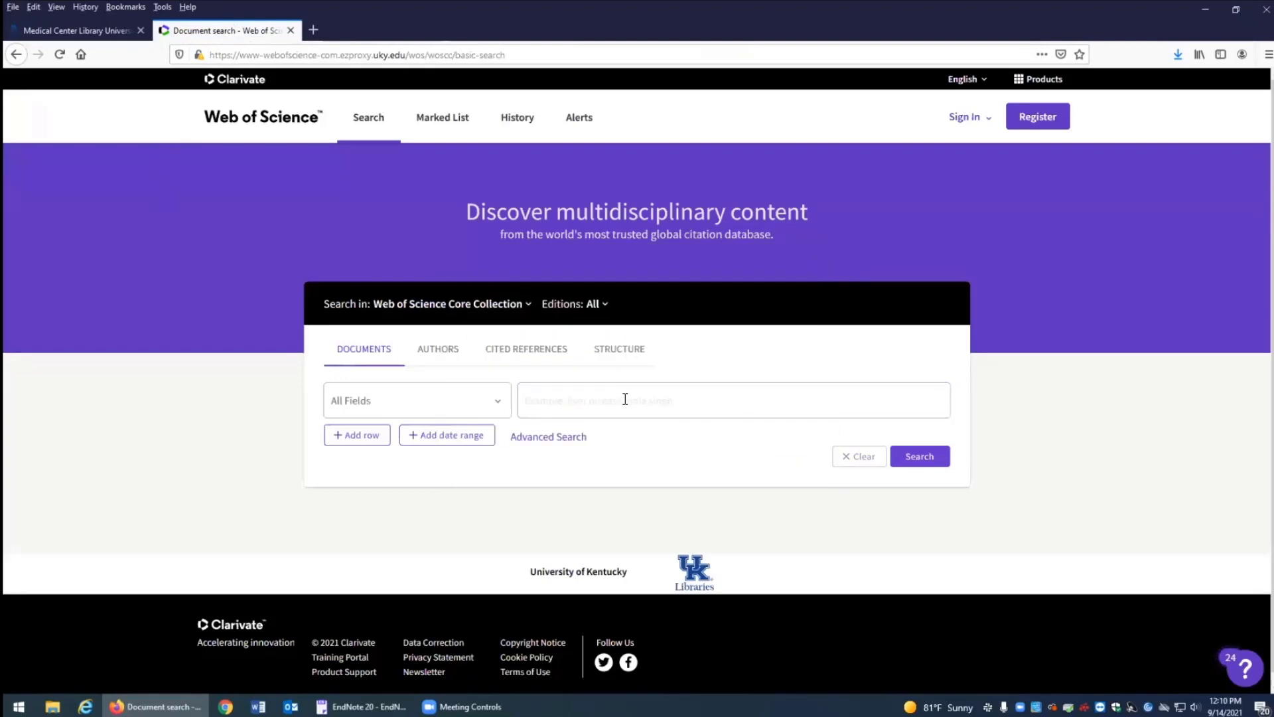
left_click(625, 398)
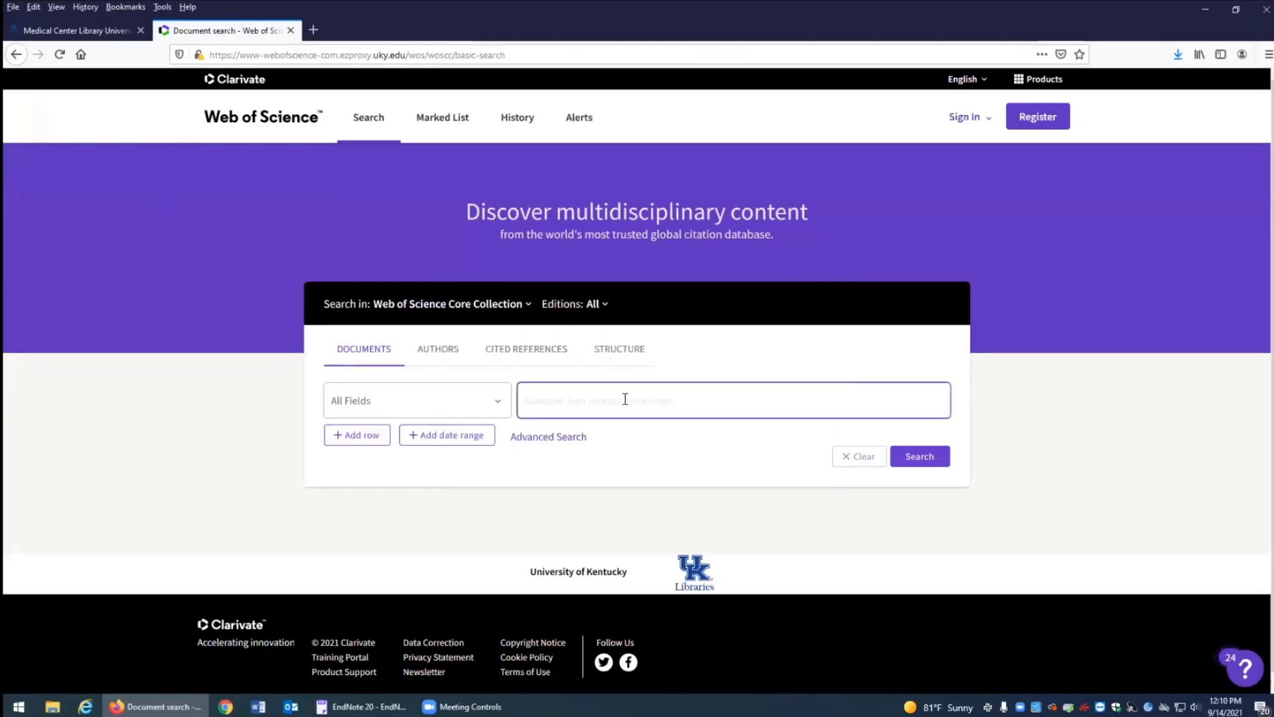
type("diabetes")
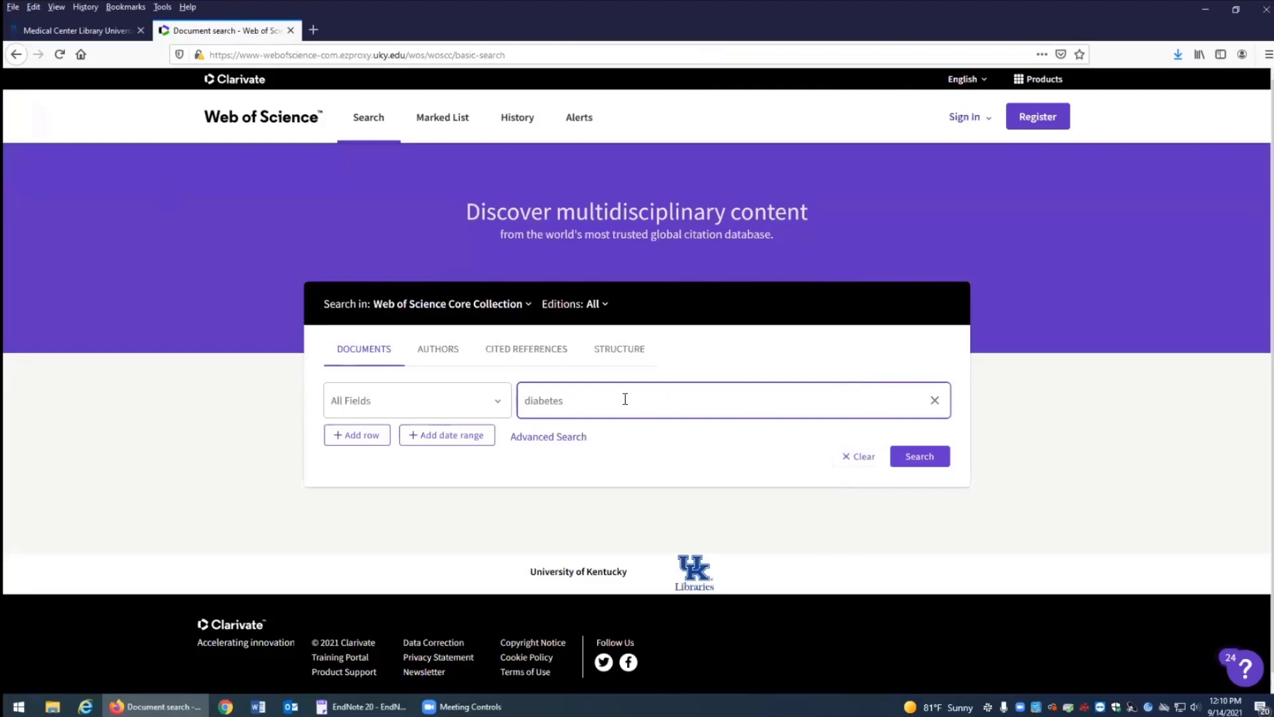
key("Return")
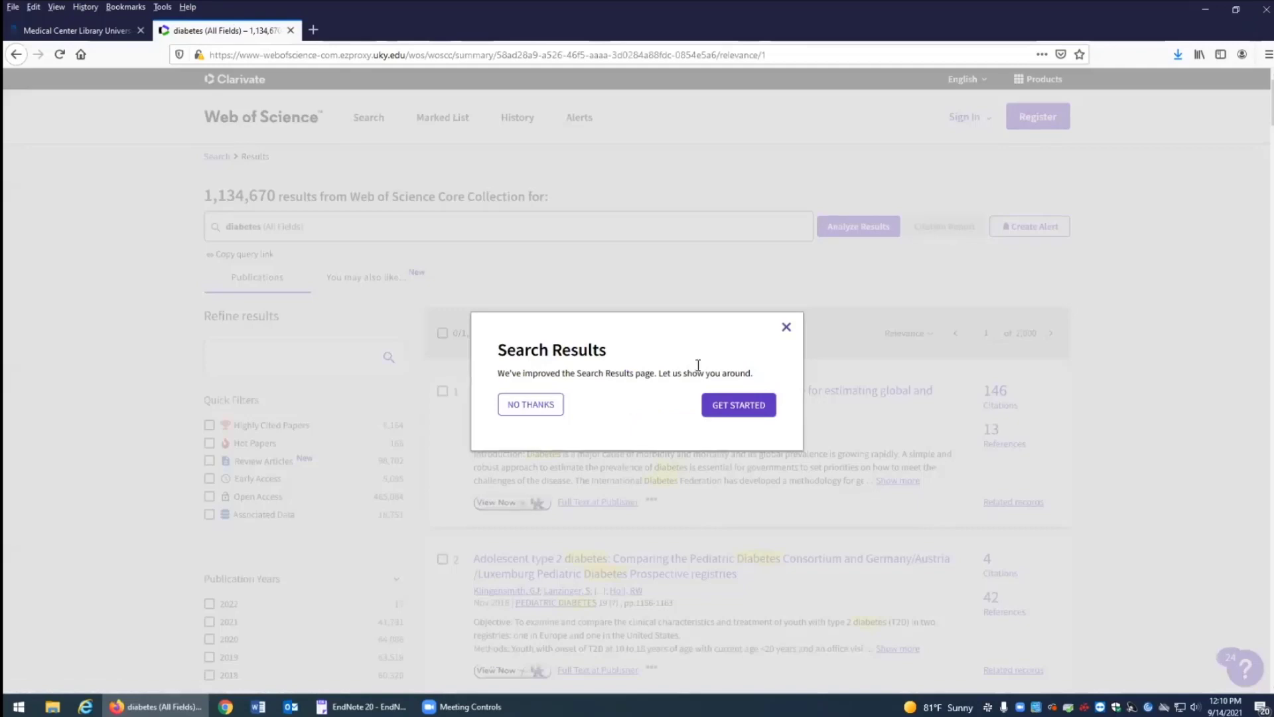
left_click(788, 329)
scroll(788, 333, "down", 2)
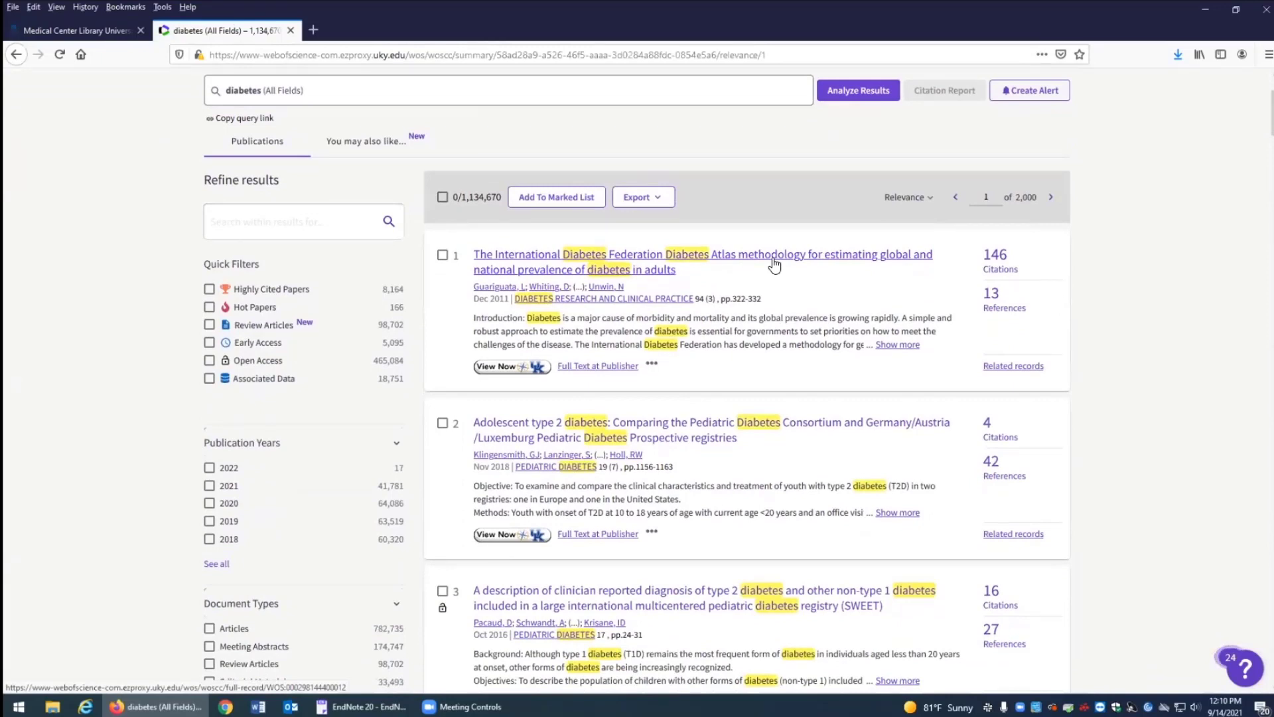
Open the first search result, dismiss the article records walkthrough, and export the record to EndNote desktop with Full Record content
left_click(772, 259)
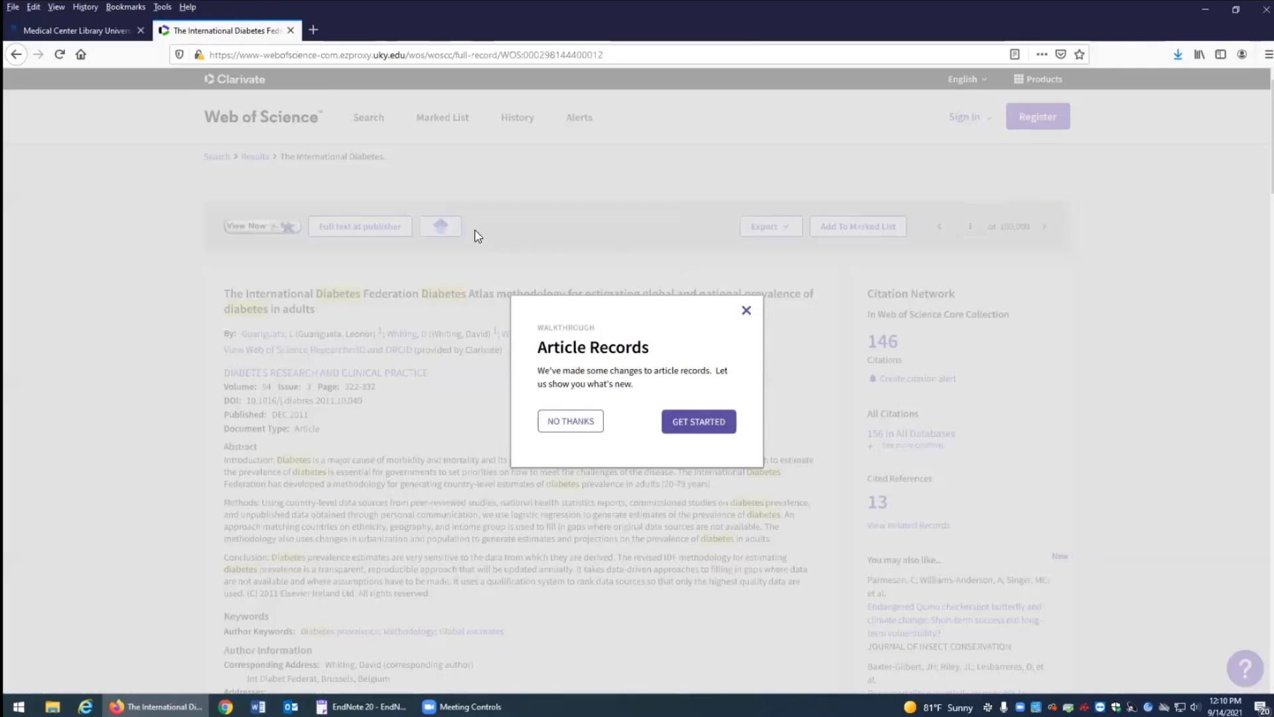
left_click(779, 233)
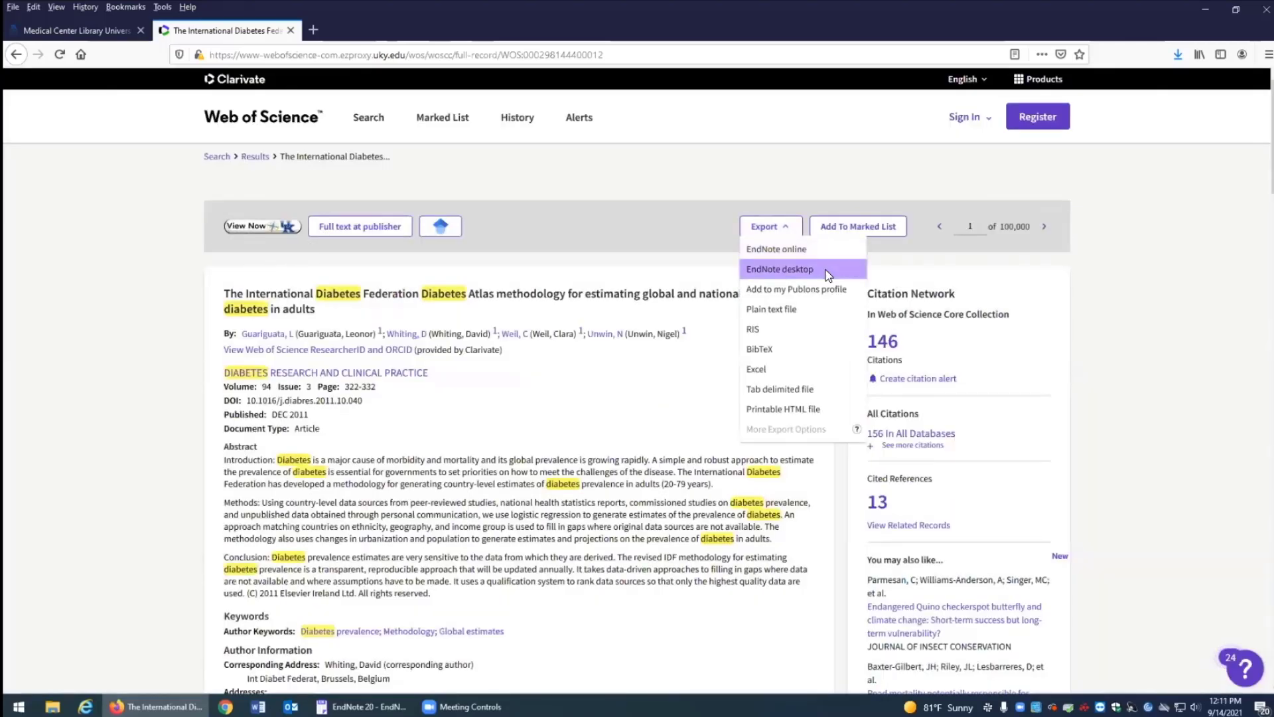
left_click(827, 271)
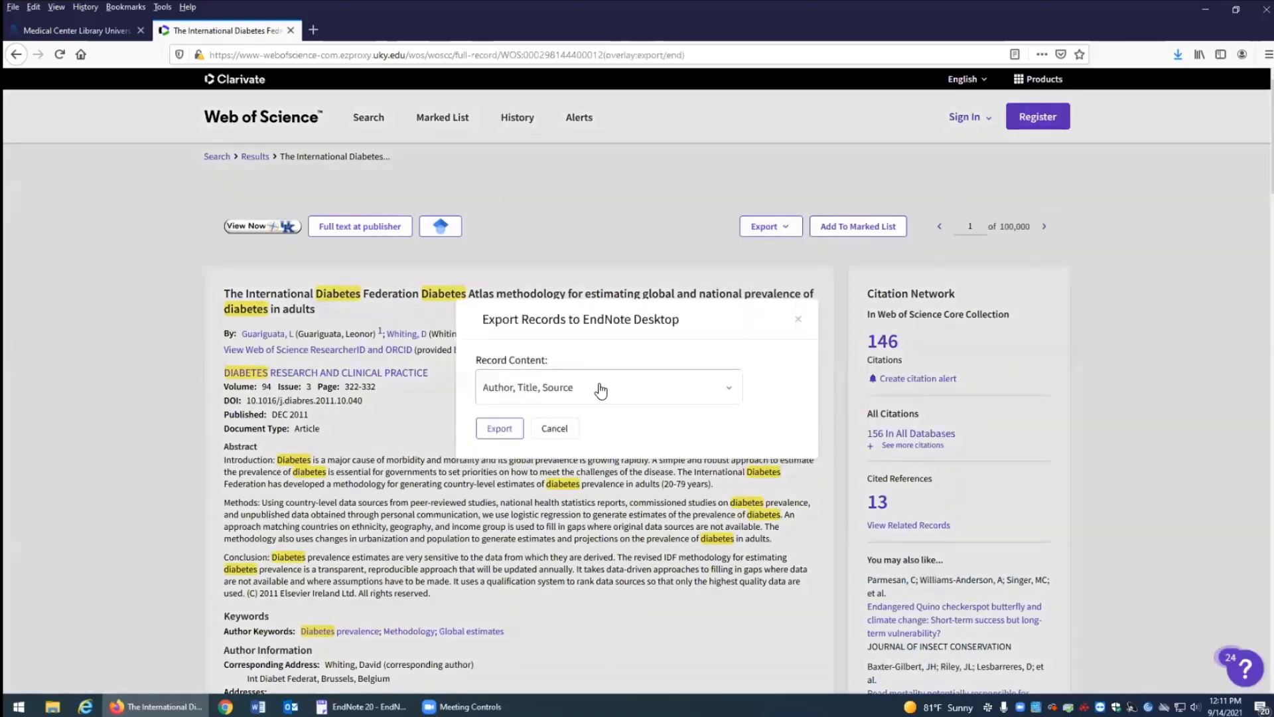
left_click(601, 389)
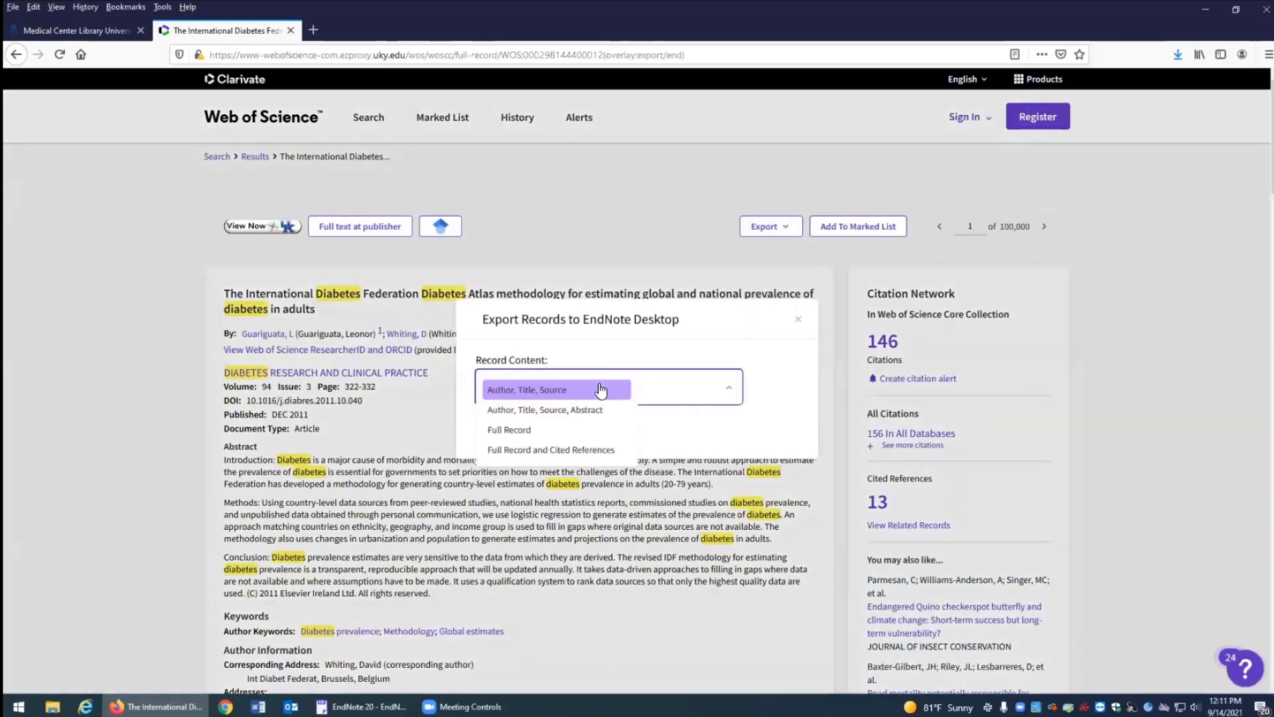
left_click(548, 430)
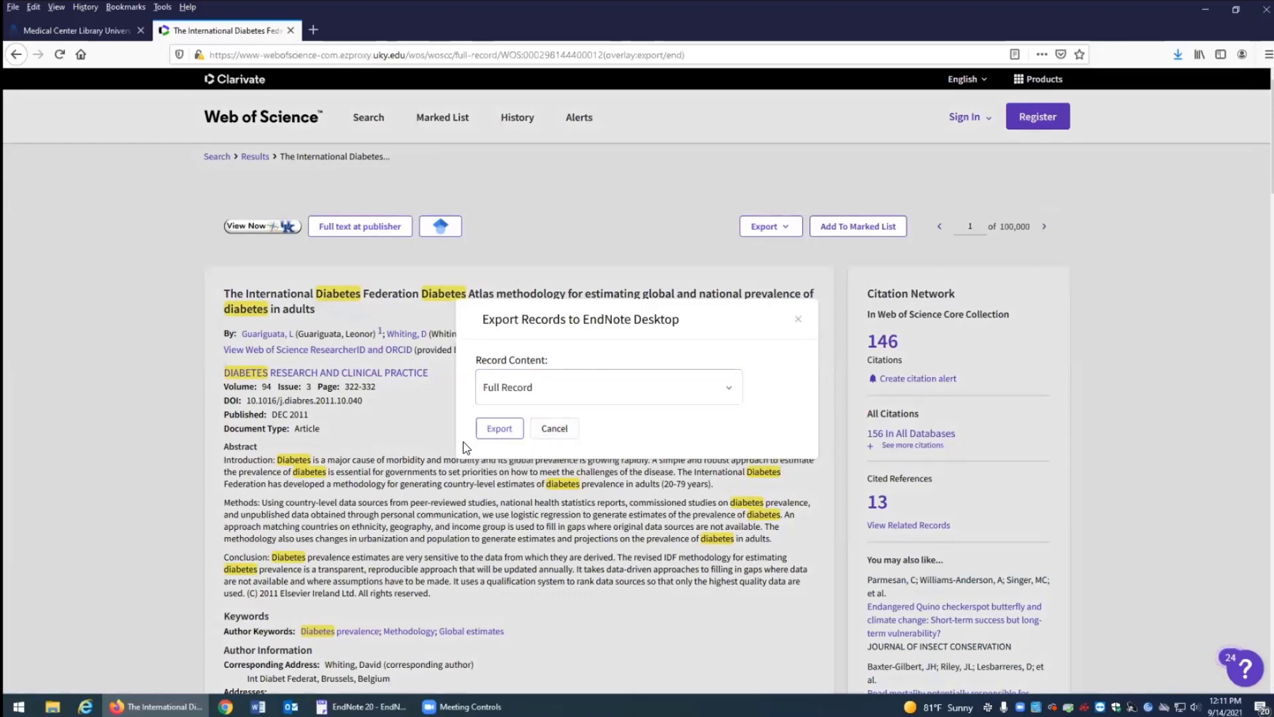
left_click(499, 430)
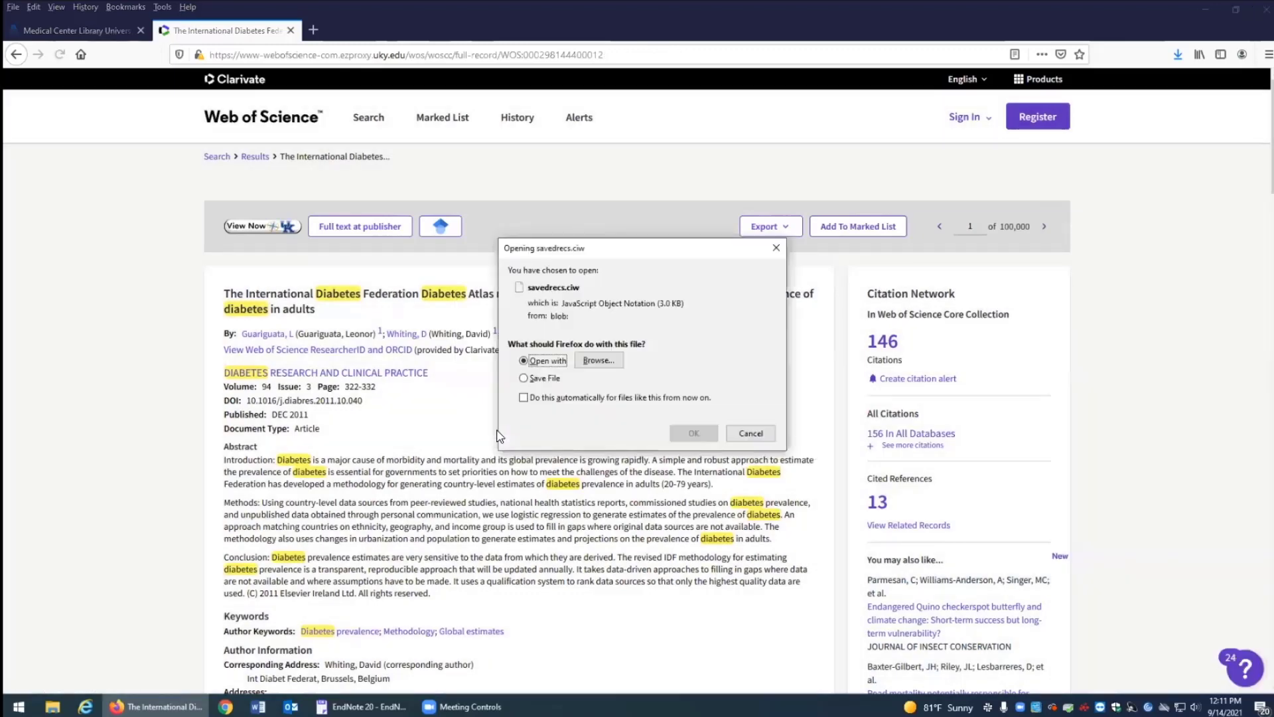
Choose EndNote 20.1 as the application for savedrecs.ciw and open the file to import the reference
left_click(584, 364)
left_click(597, 391)
left_click(655, 448)
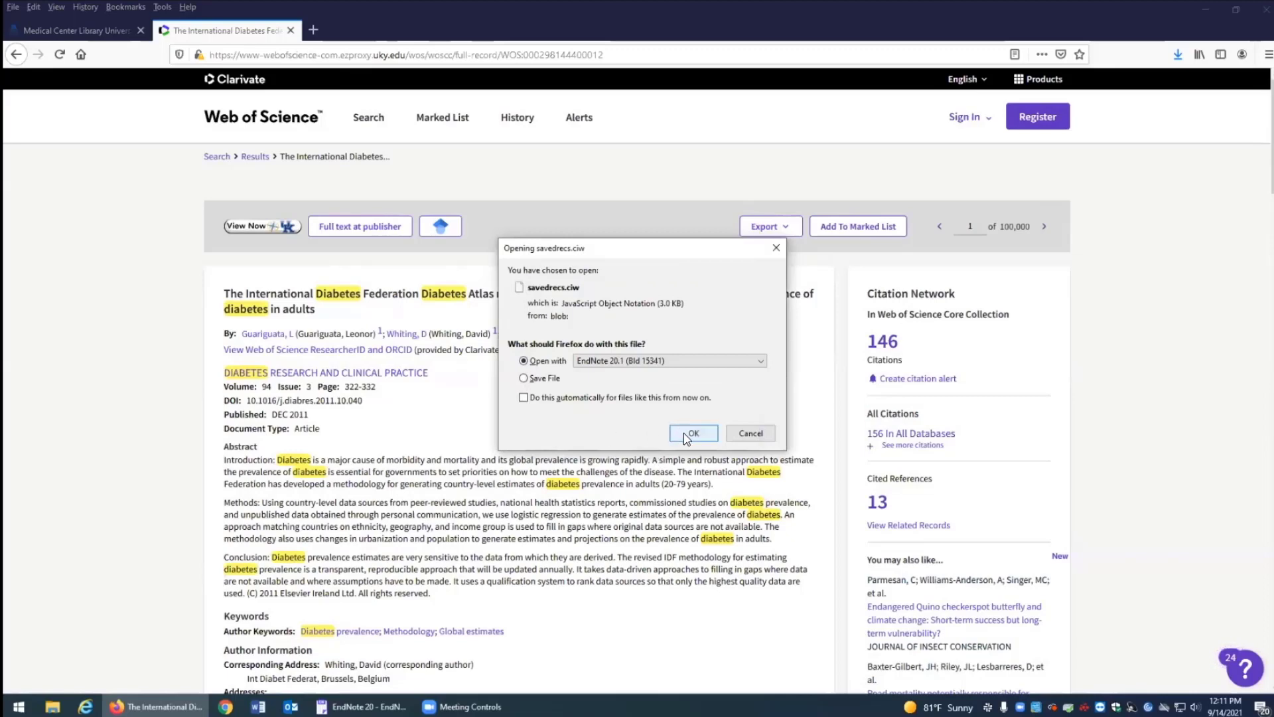
left_click(692, 432)
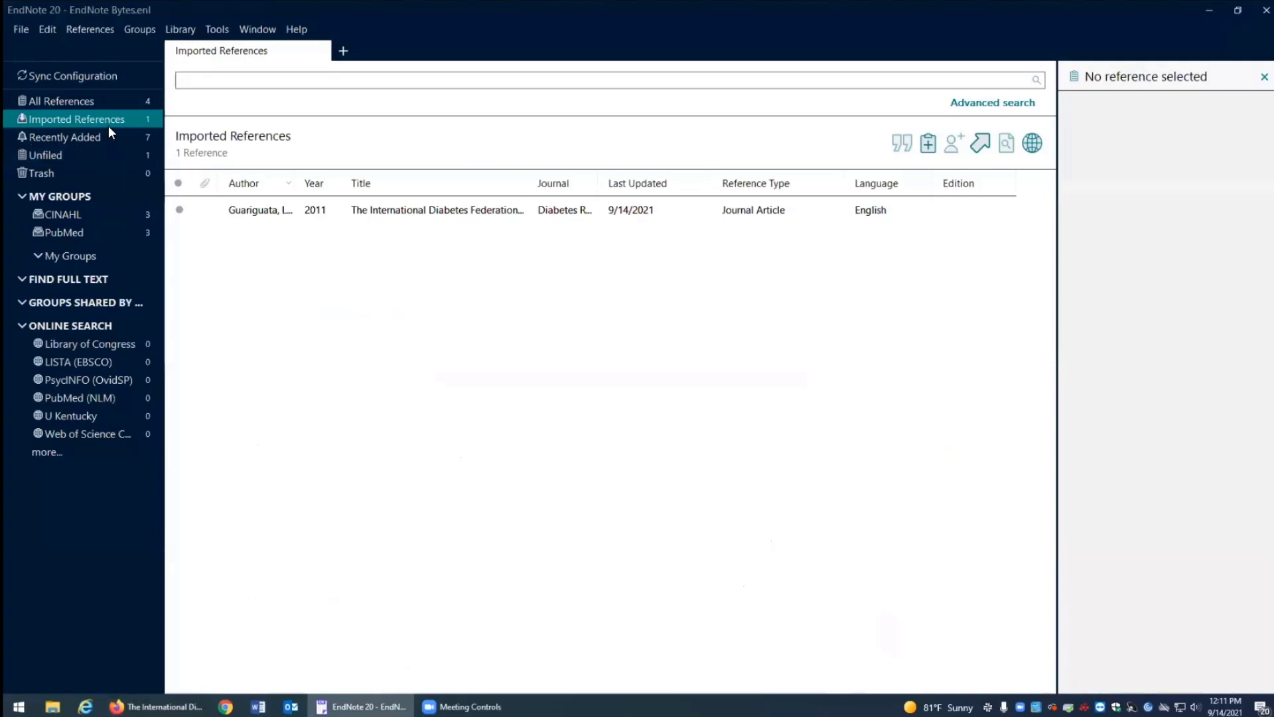
Create a group named "Web of Science" under My Groups and add the imported reference to it
right_click(76, 213)
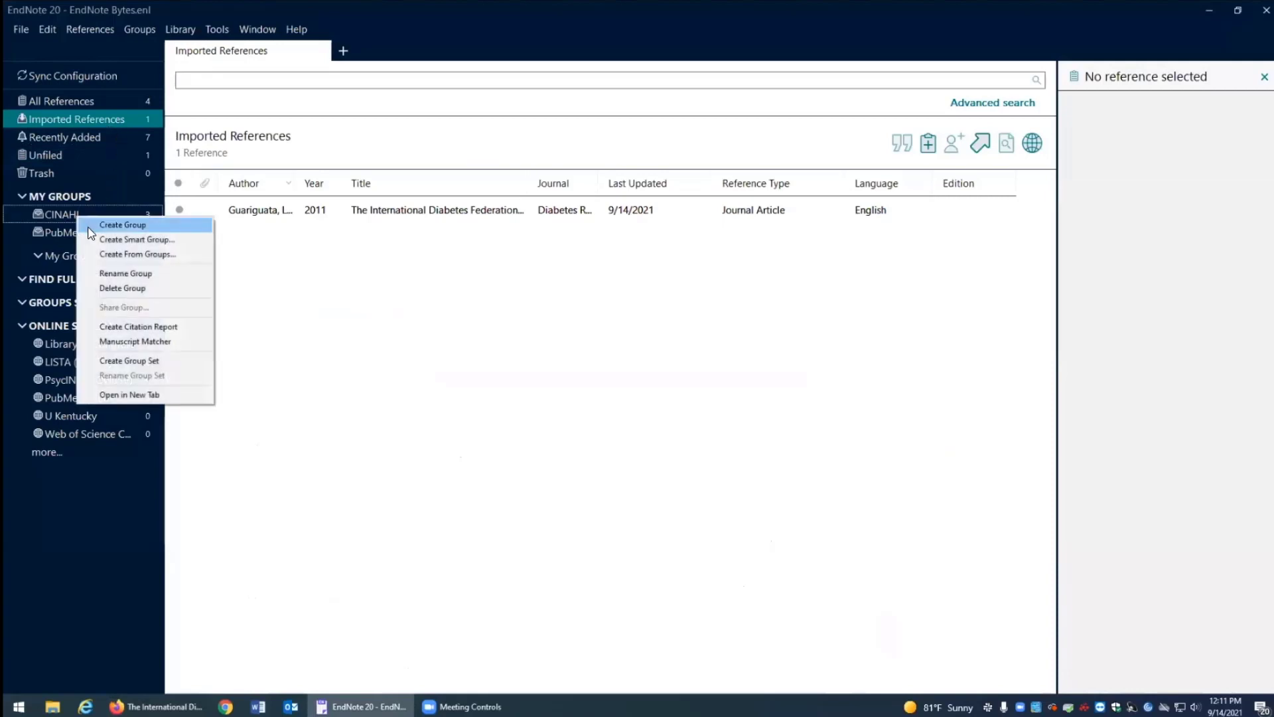
left_click(88, 225)
type("Web ")
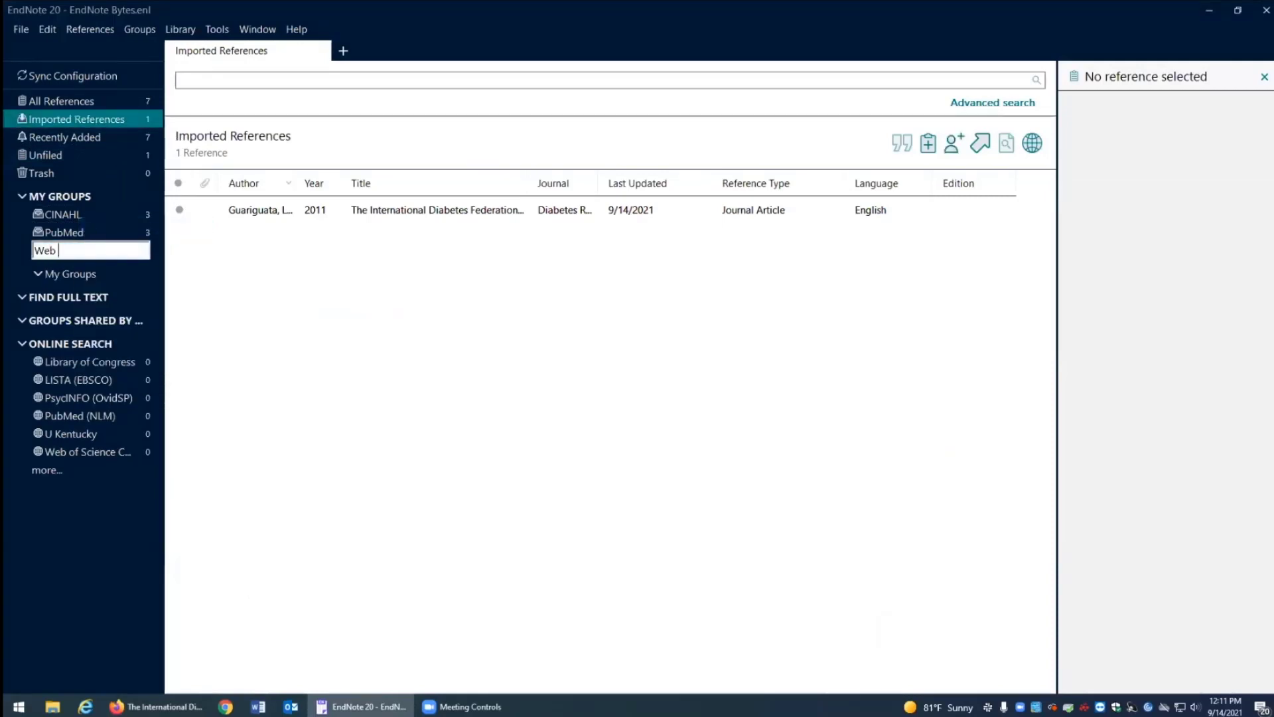
type("of Science")
key("Return")
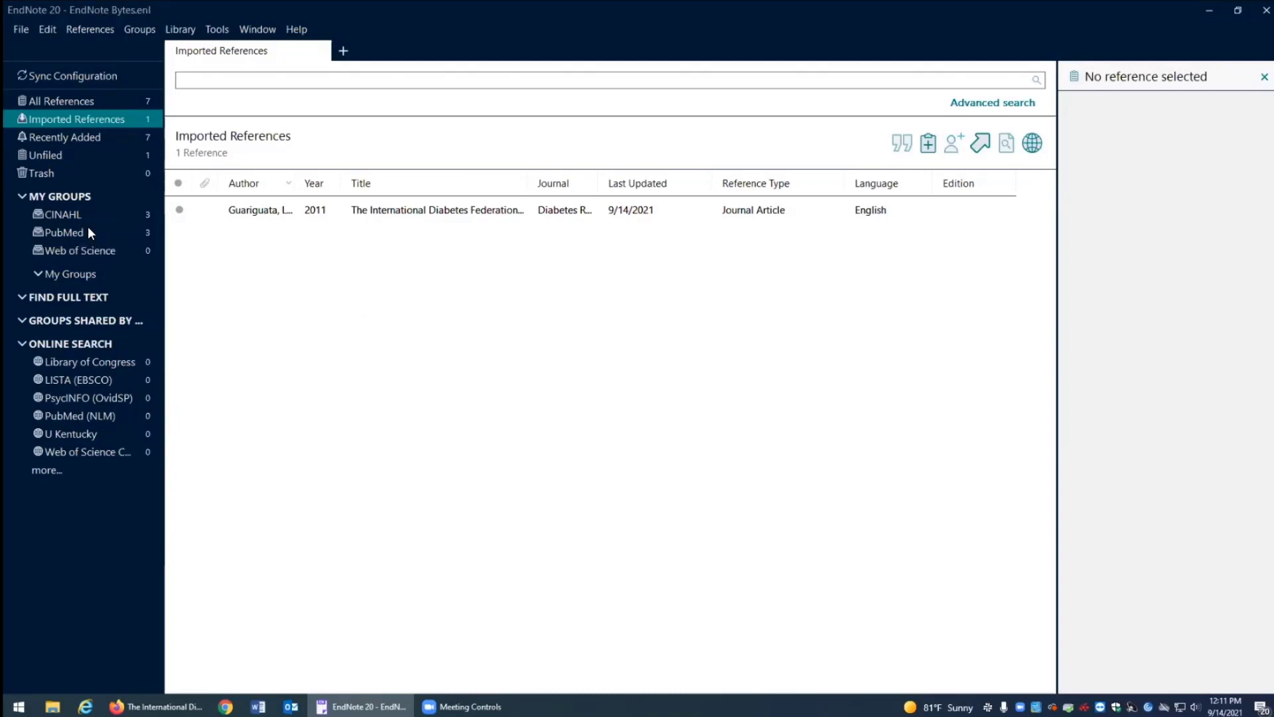
left_click_drag(332, 209, 118, 251)
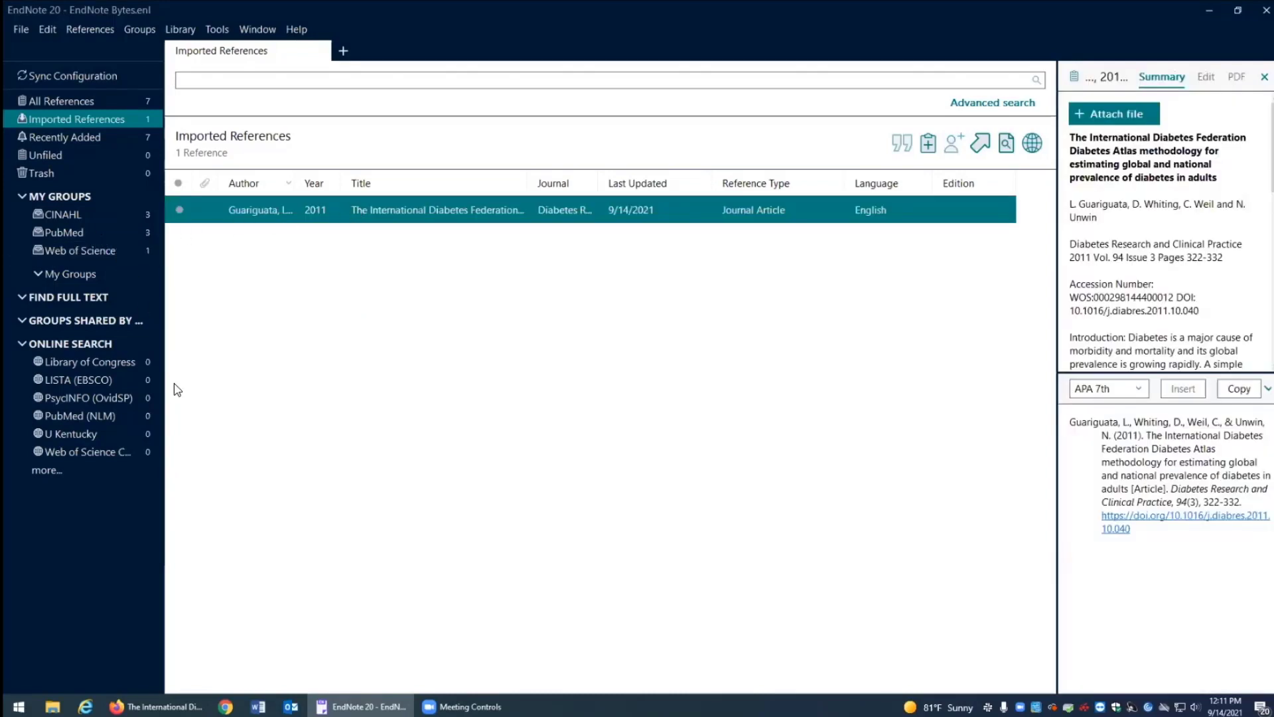
Switch to Firefox, return to the diabetes search results, and select the second and third articles
left_click(154, 704)
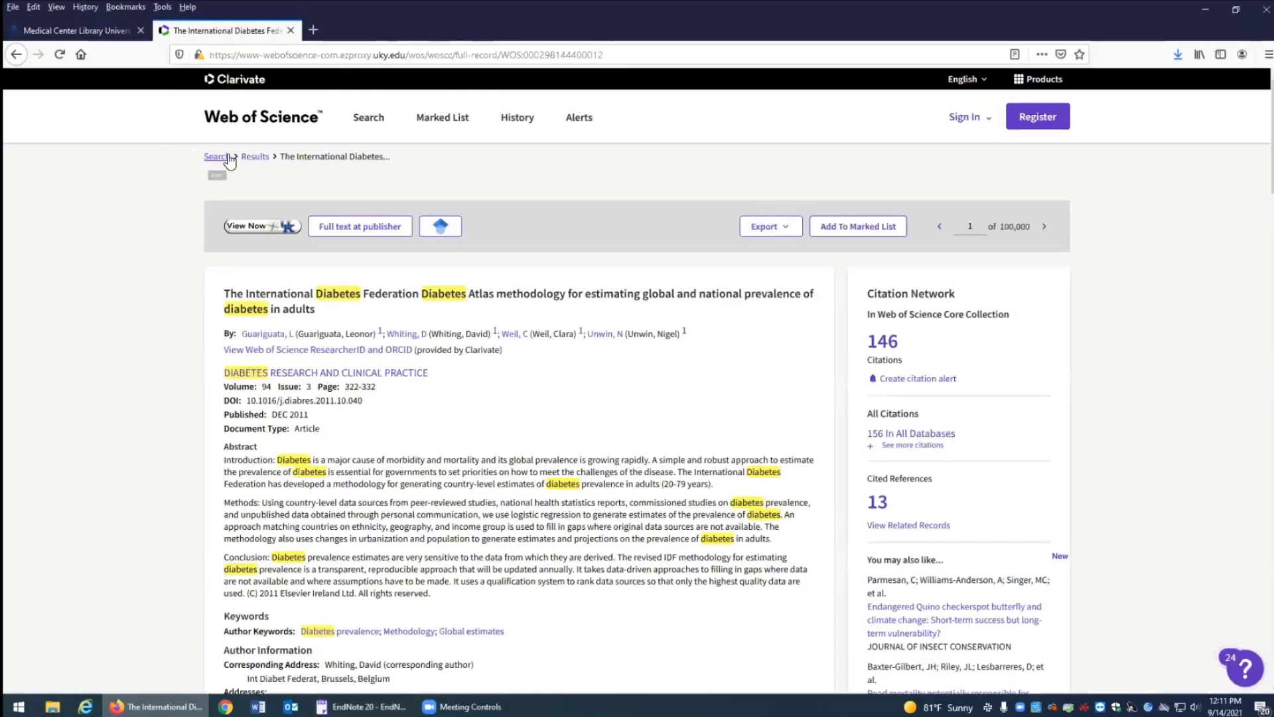
left_click(254, 157)
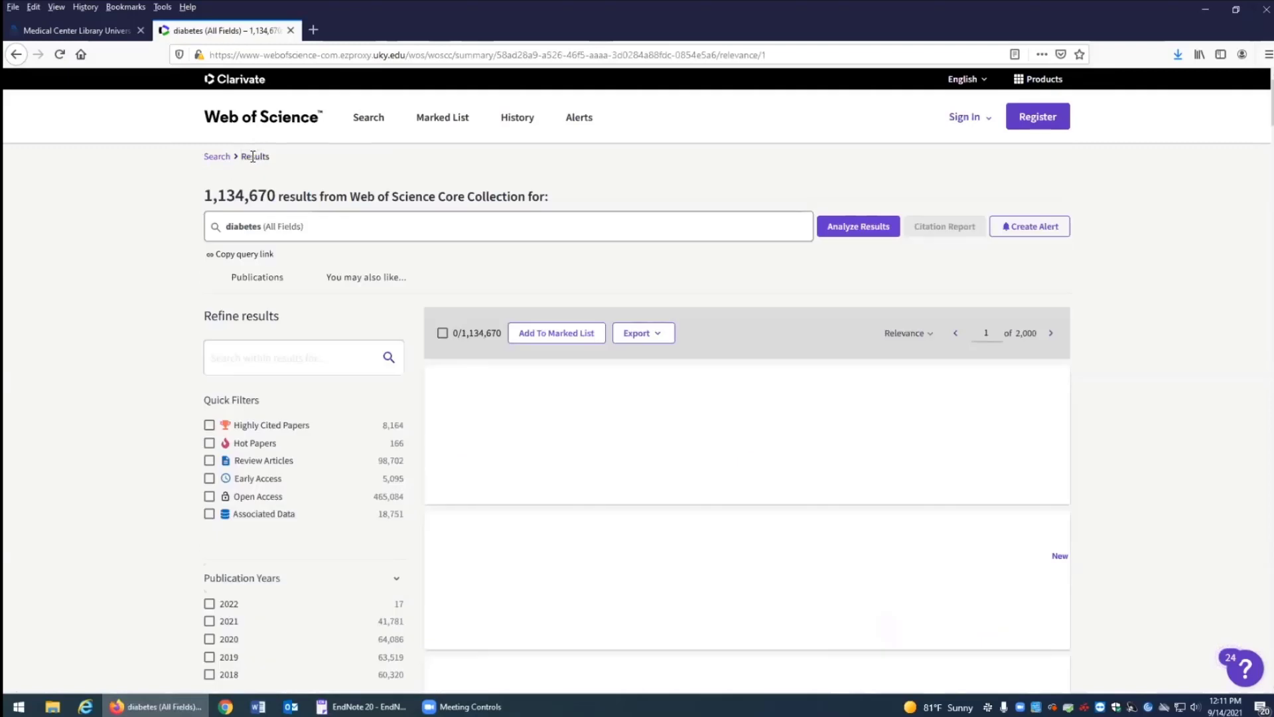
scroll(844, 373, "down", 3)
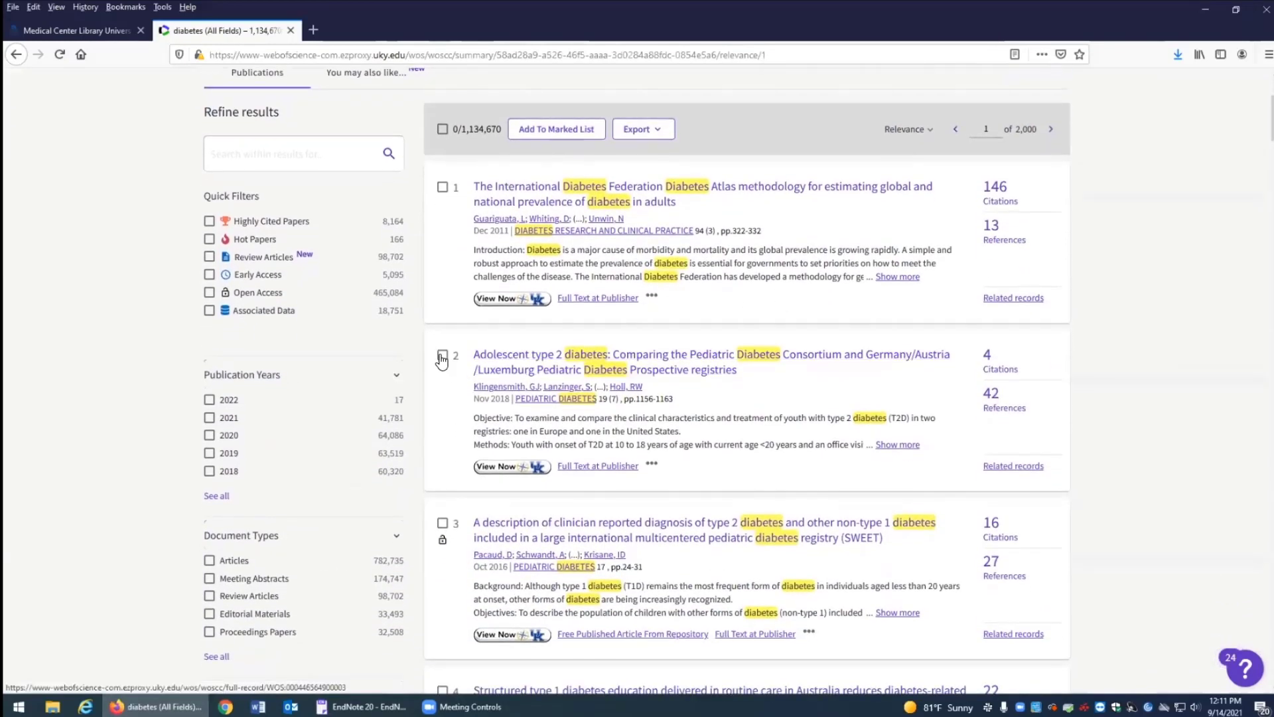
left_click(442, 357)
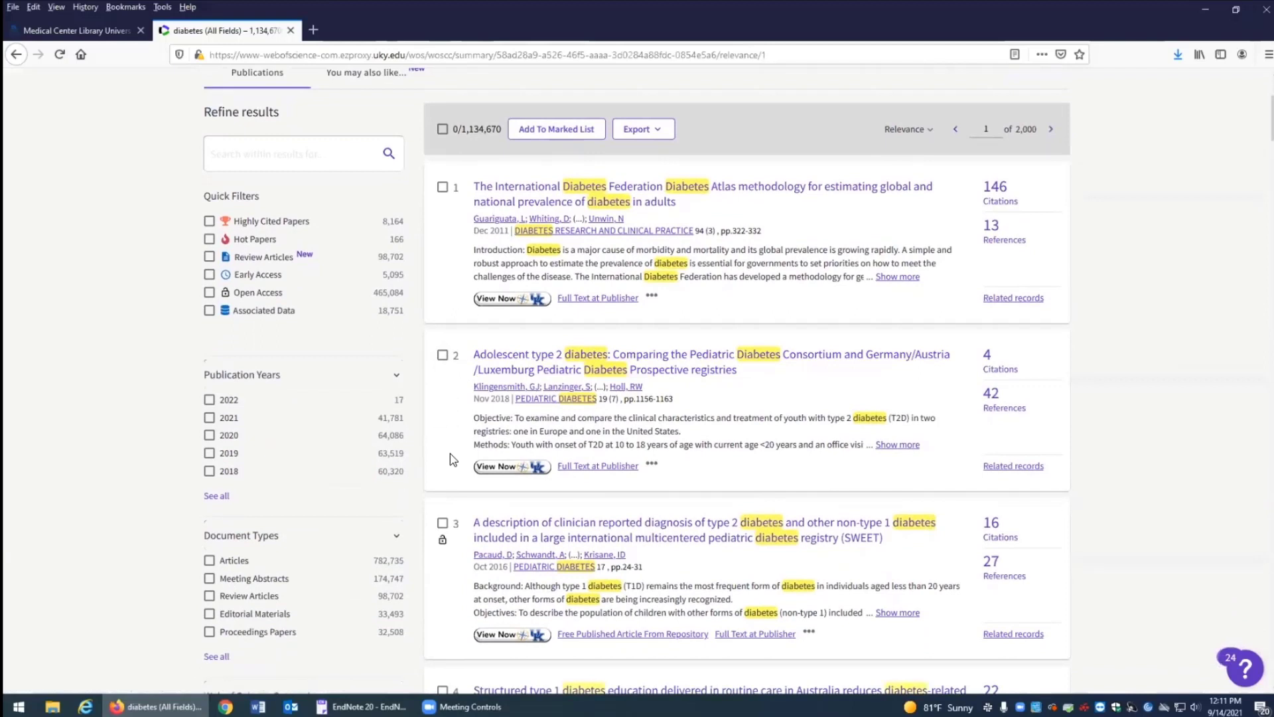
left_click(442, 523)
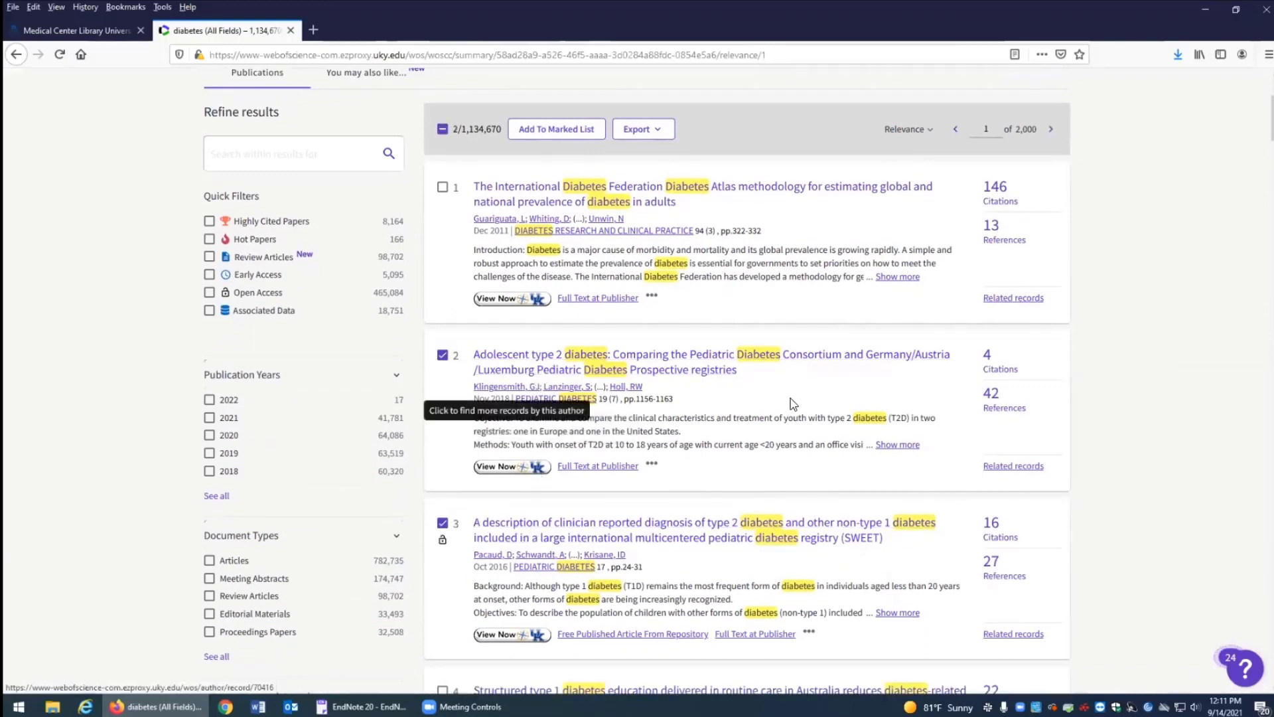
Add the two selected articles to the Marked List and open that list
scroll(793, 404, "up", 2)
scroll(793, 405, "up", 3)
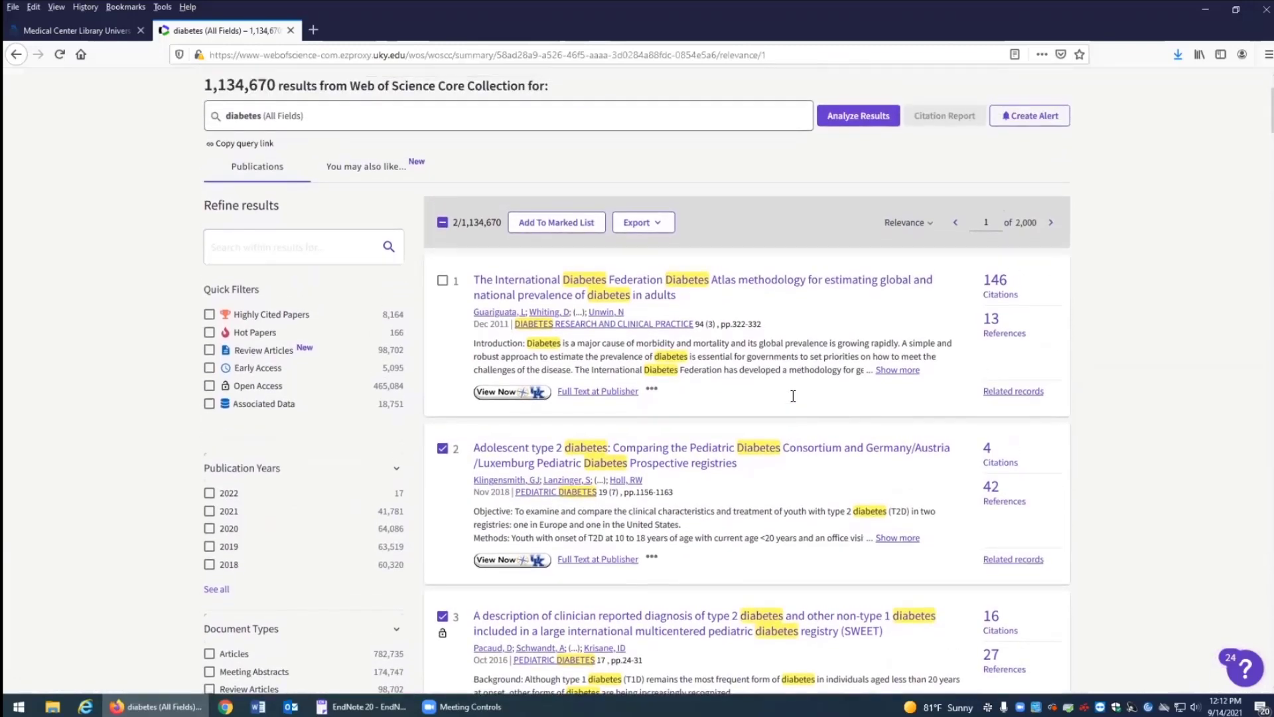
scroll(793, 394, "up", 1)
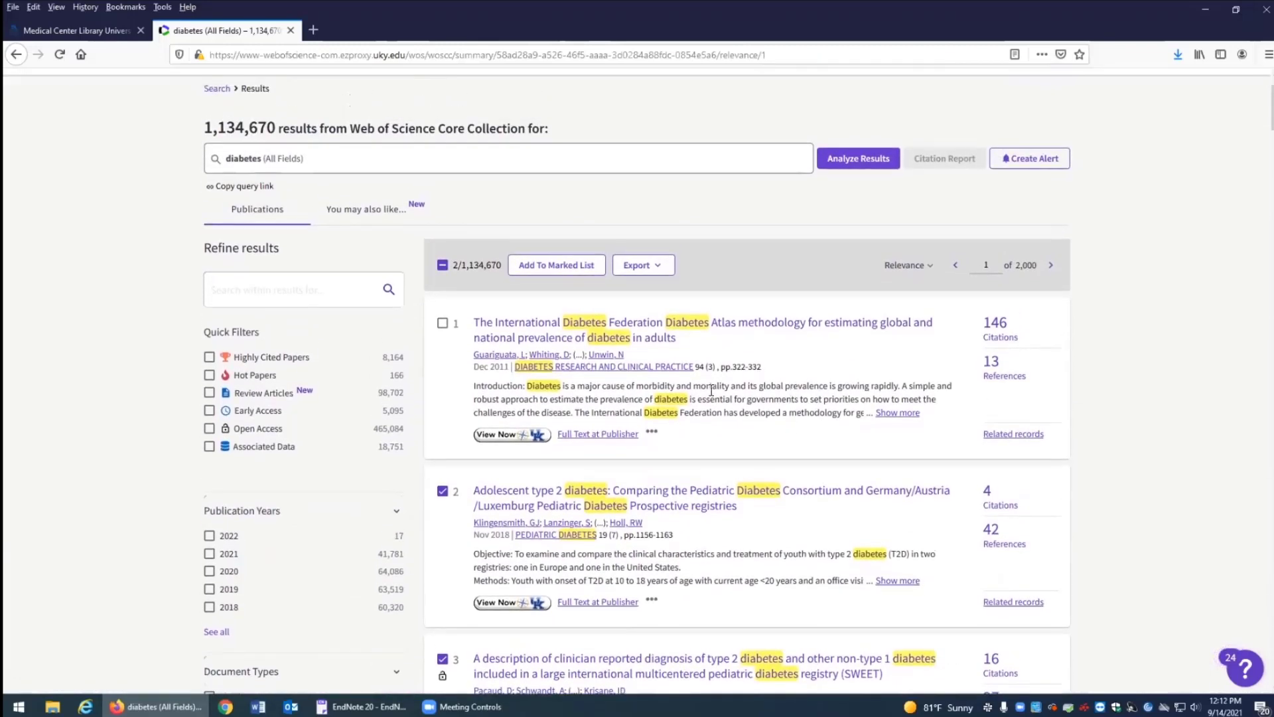
left_click(564, 268)
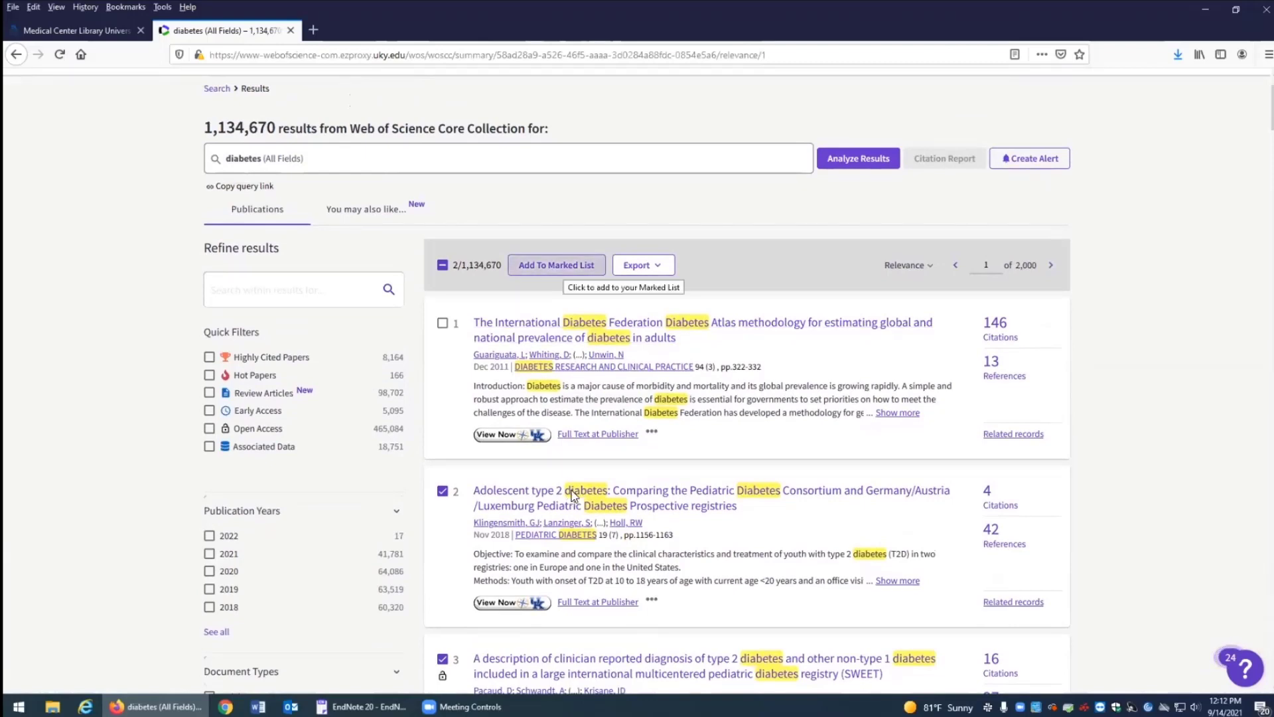
scroll(555, 335, "up", 2)
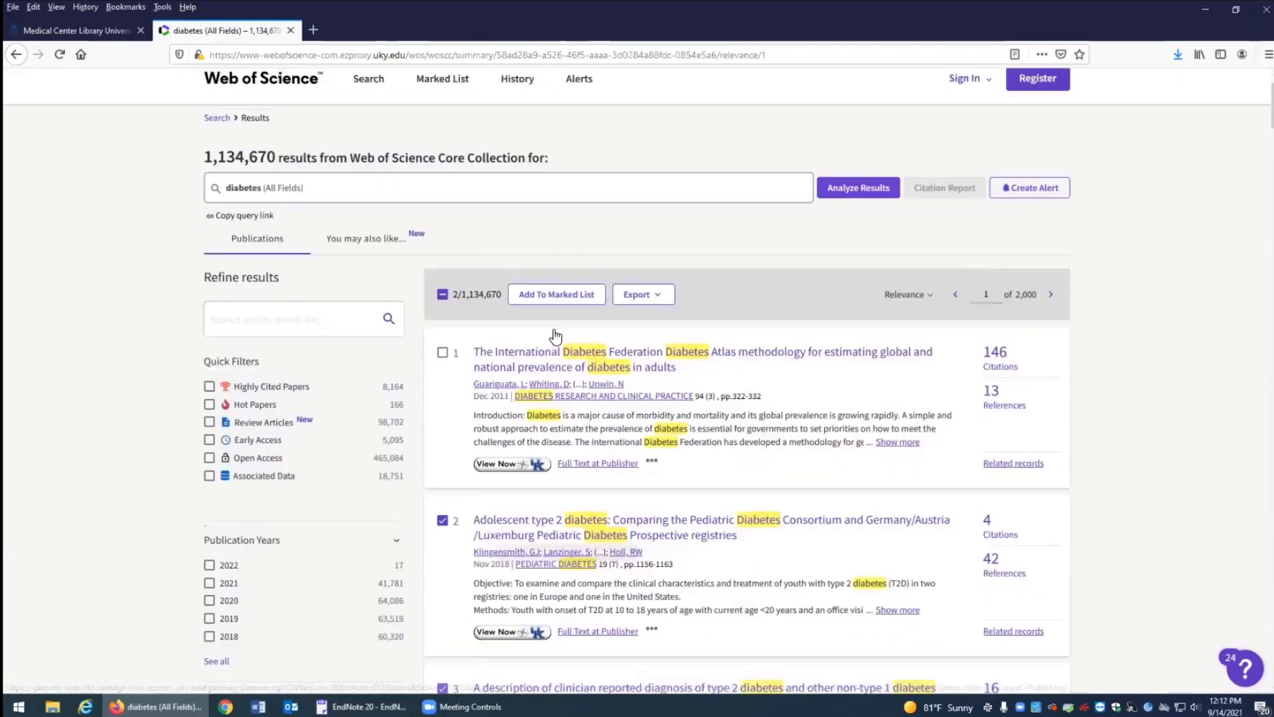
scroll(556, 337, "up", 1)
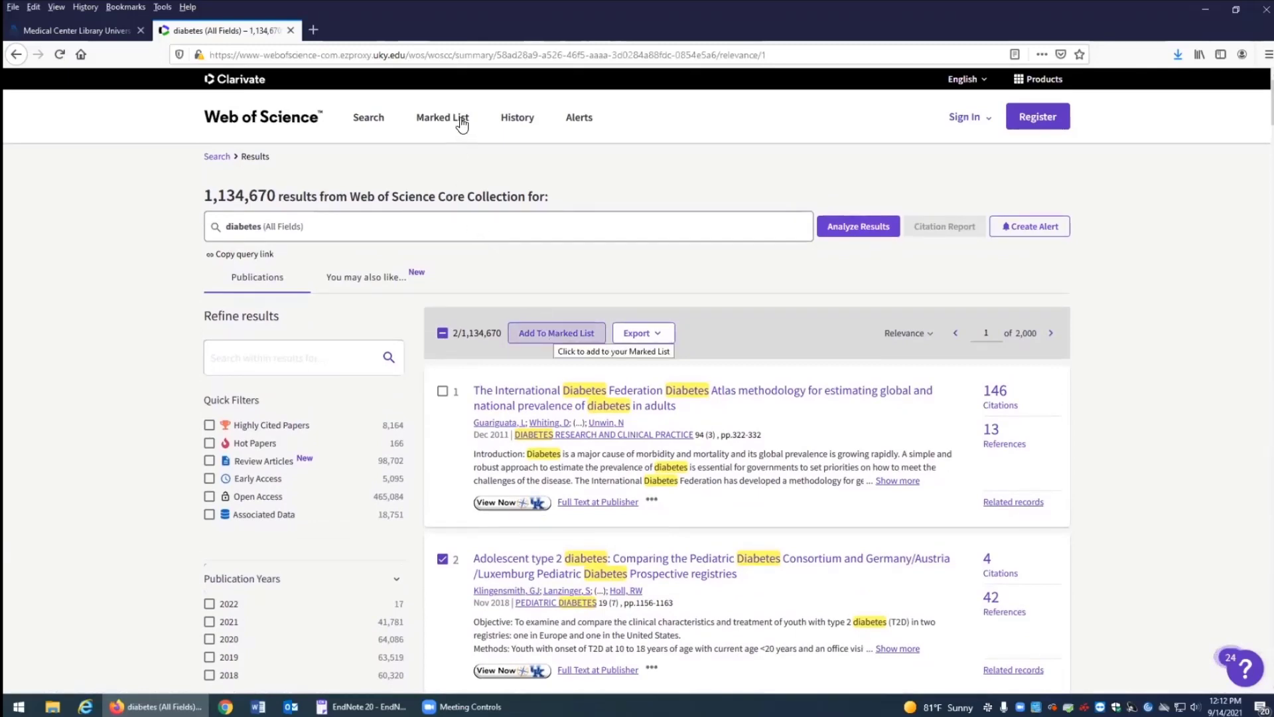
left_click(534, 333)
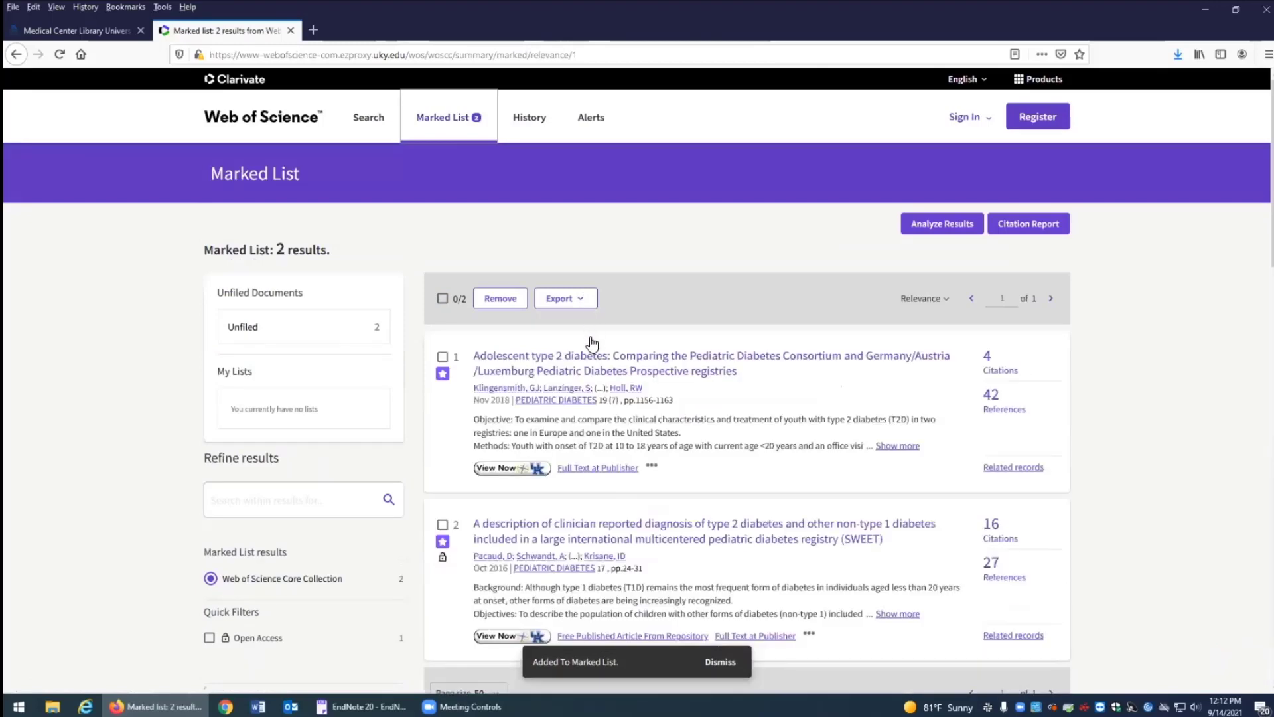
Export records 1 to 2 of the Marked List to EndNote desktop with Full Record content
left_click(587, 302)
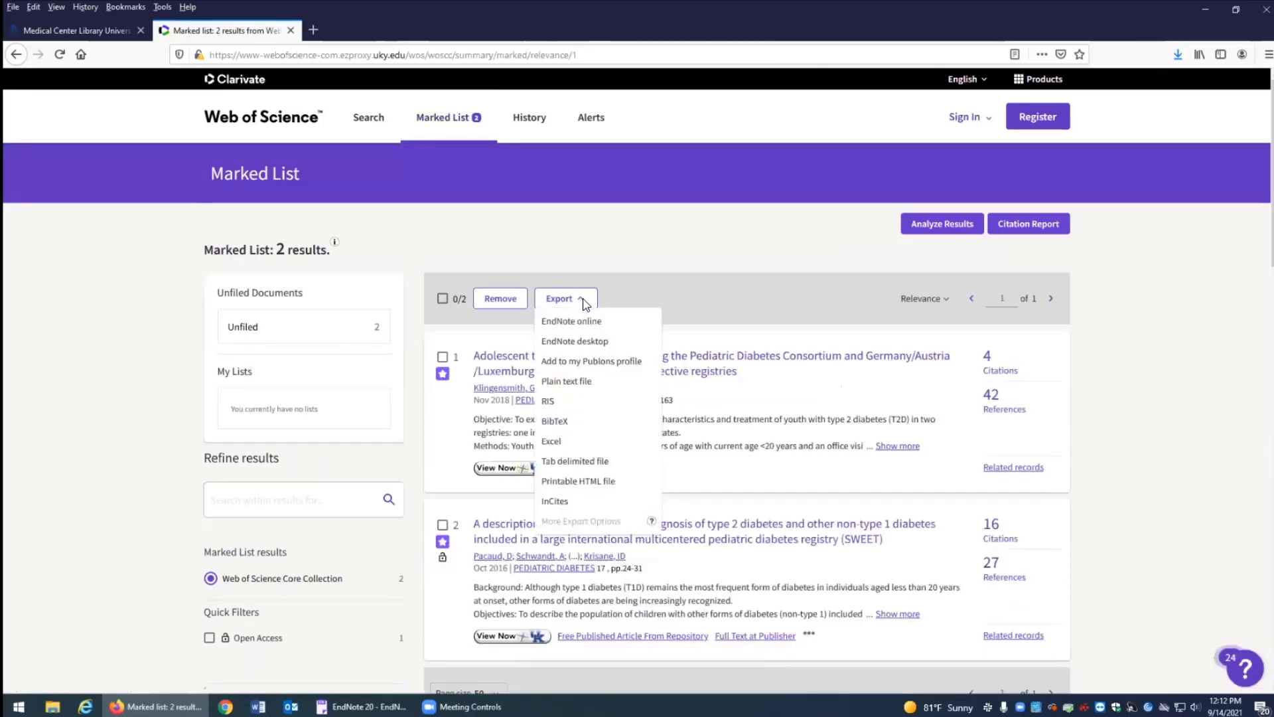
left_click(596, 342)
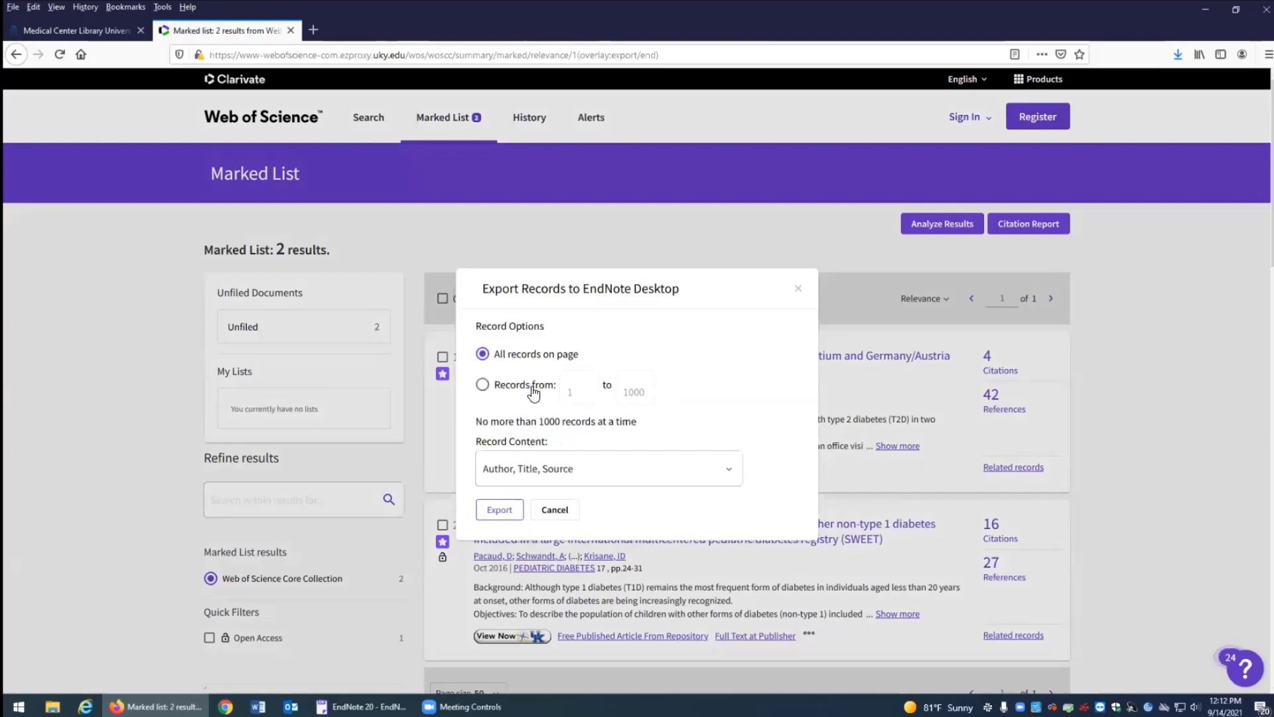
left_click(647, 392)
left_click(648, 392)
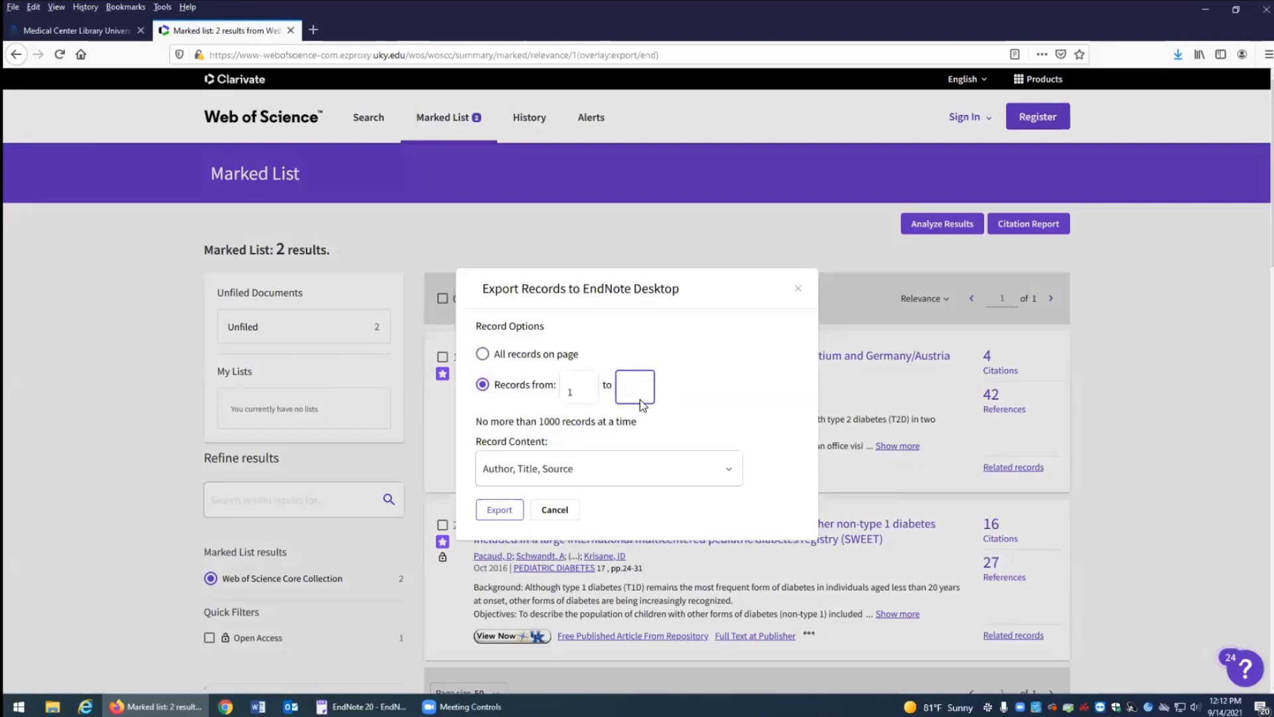
type("2")
left_click(608, 476)
left_click(602, 517)
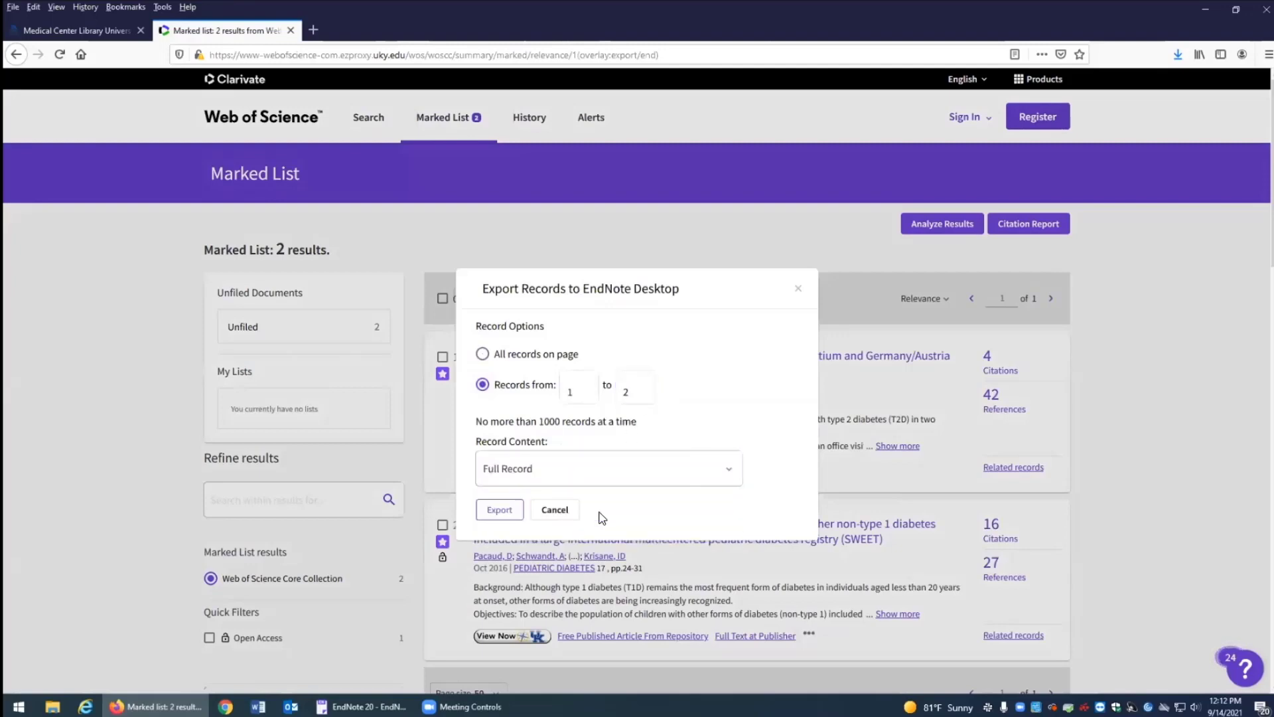
left_click(507, 516)
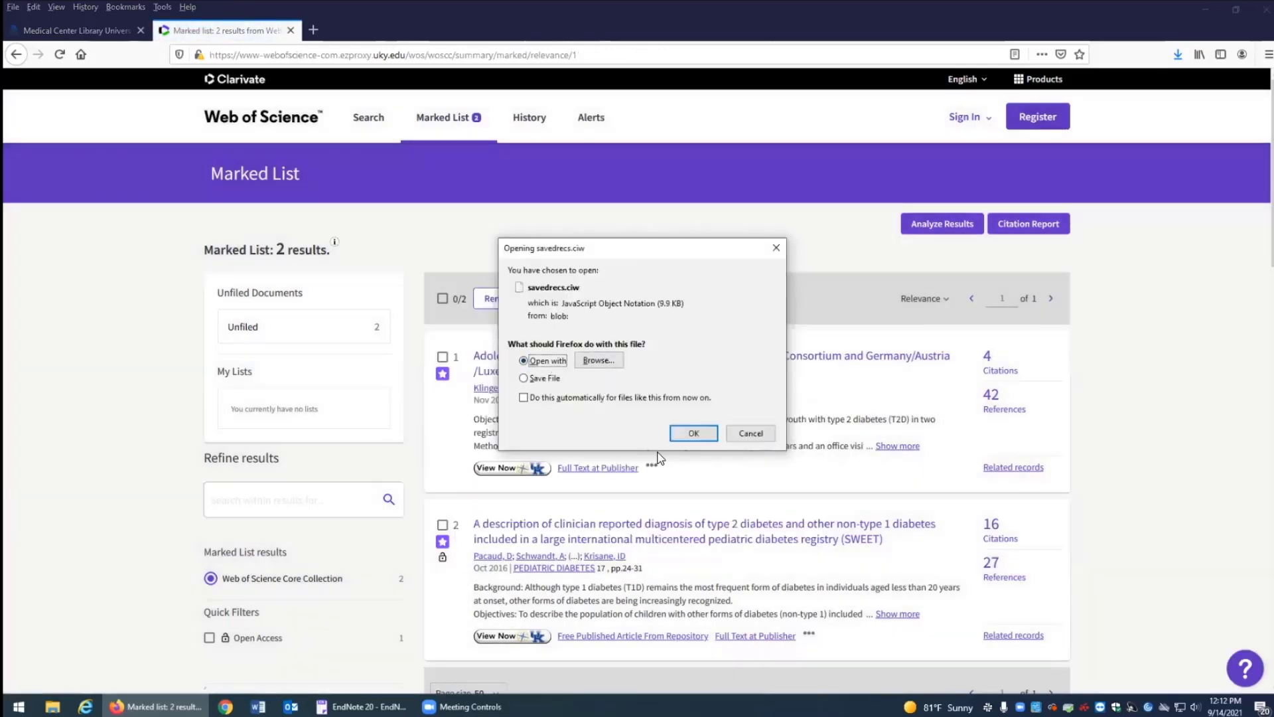
Open the Marked List's exported savedrecs.ciw file with EndNote 20.1 to import both references
left_click(599, 360)
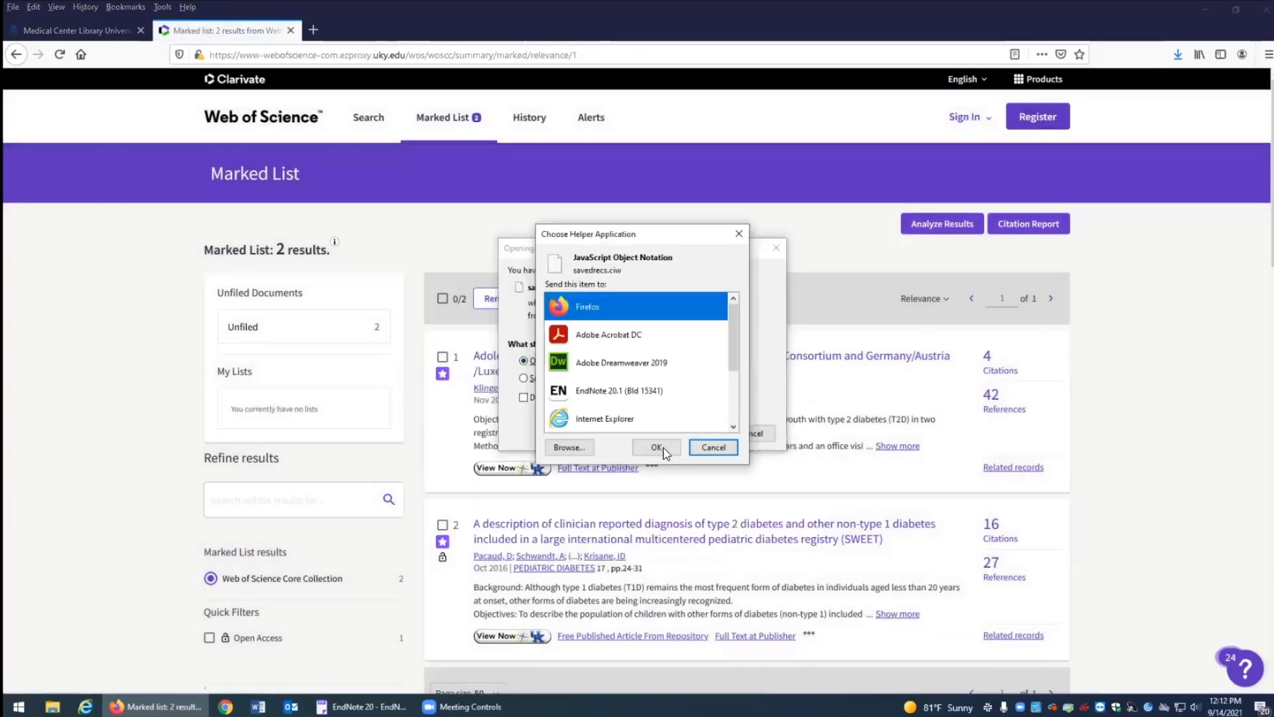
left_click(637, 391)
left_click(656, 446)
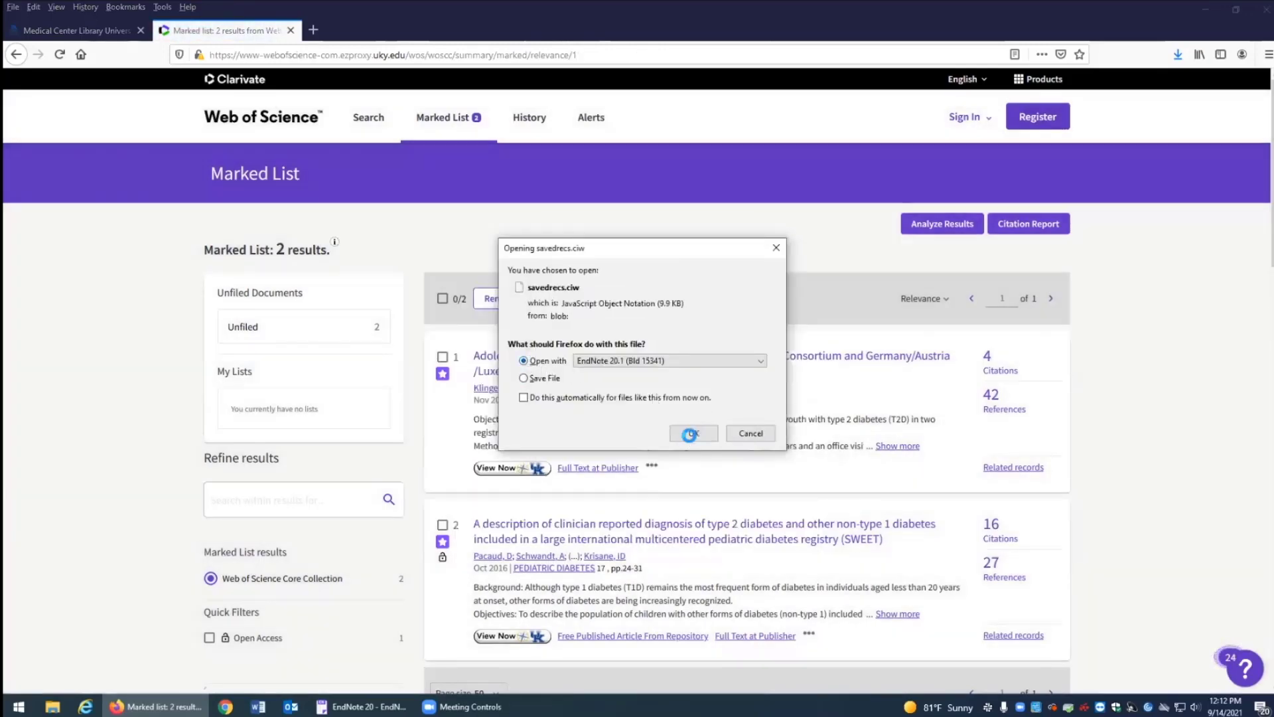
left_click(679, 439)
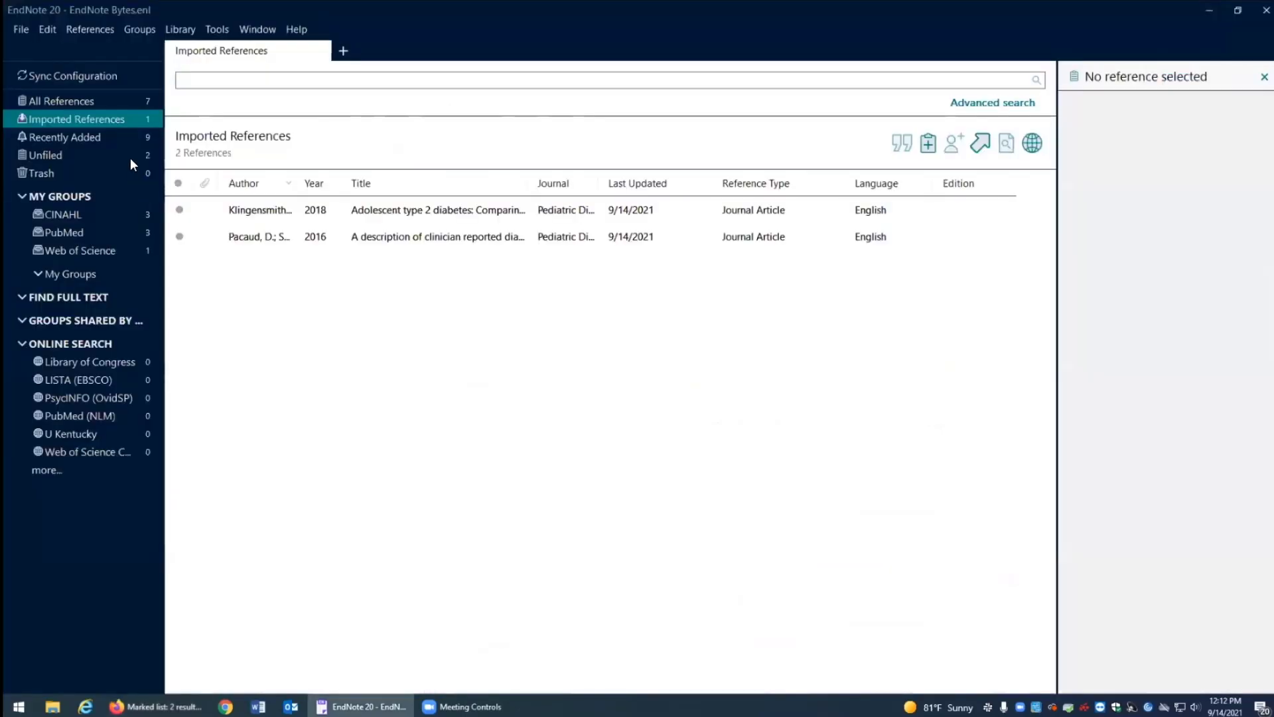
Add both unfiled references to the Web of Science group
left_click(130, 157)
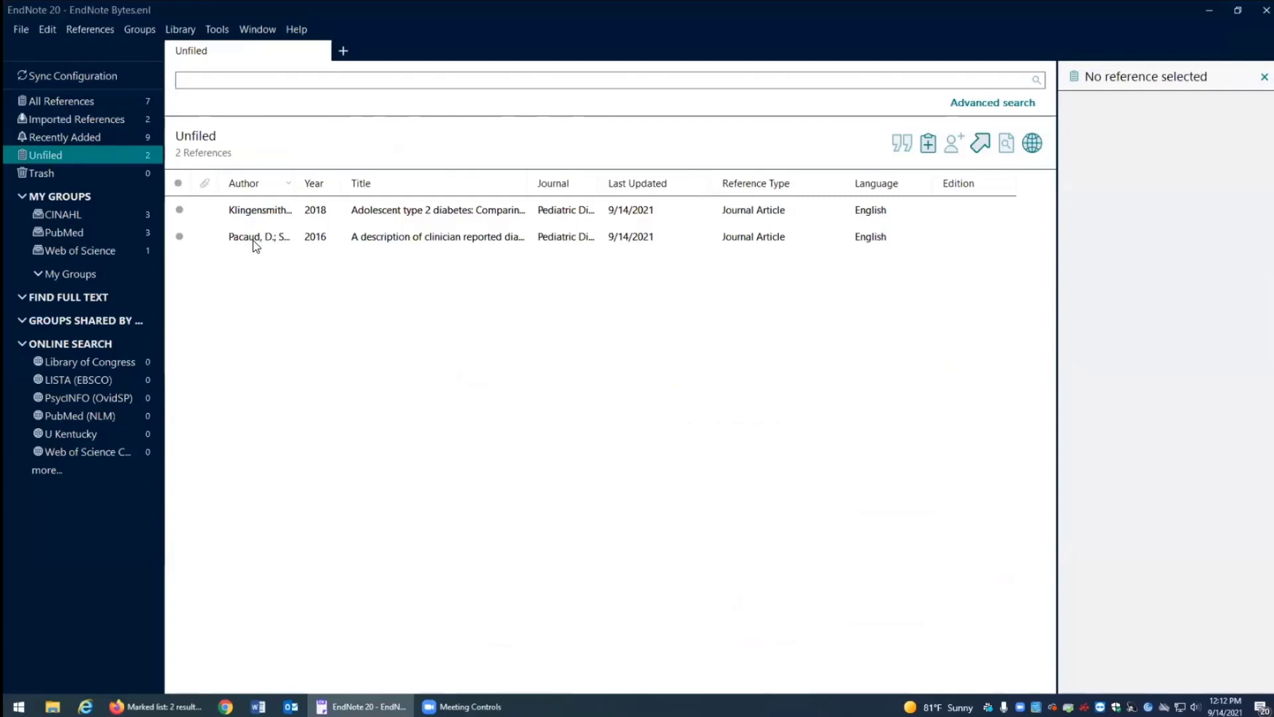
left_click(253, 214)
left_click(253, 235, "shift")
left_click_drag(254, 214, 119, 250)
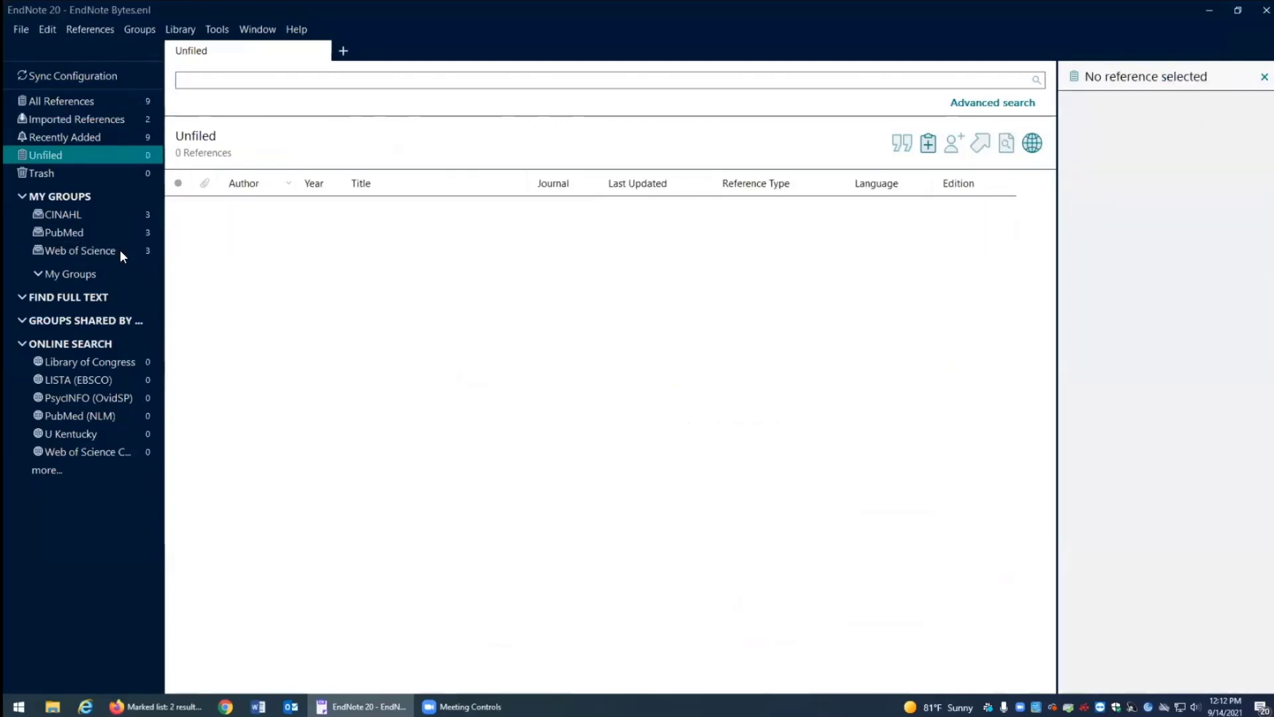
Switch to Firefox and close the Web of Science tab
left_click(140, 706)
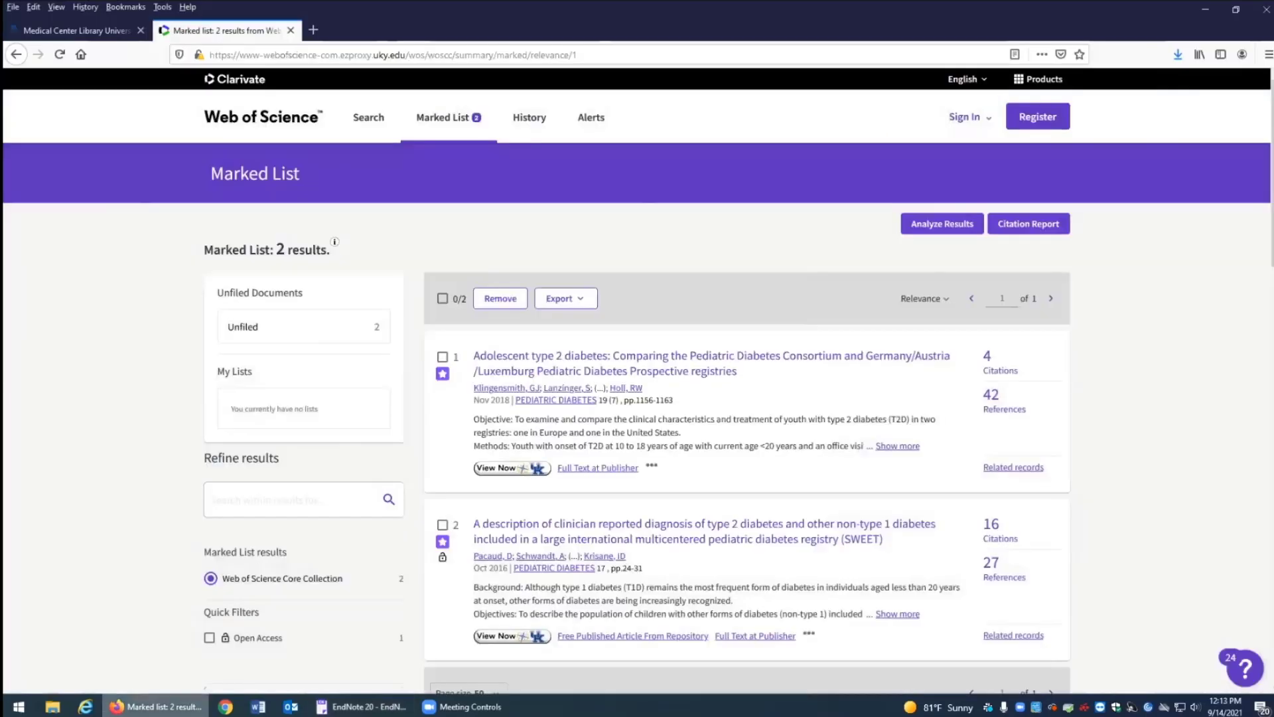
left_click(290, 30)
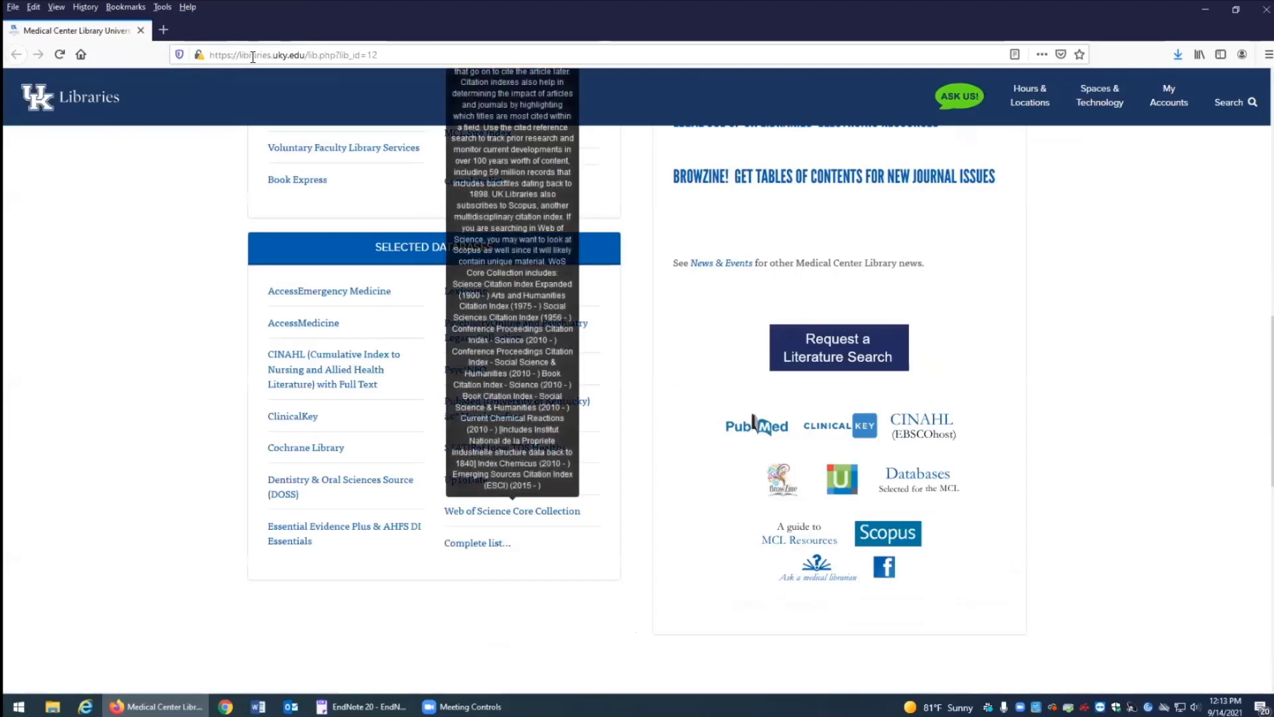
Open scholar.google.com in a new browser tab and search for coronavirus
key("ctrl+t")
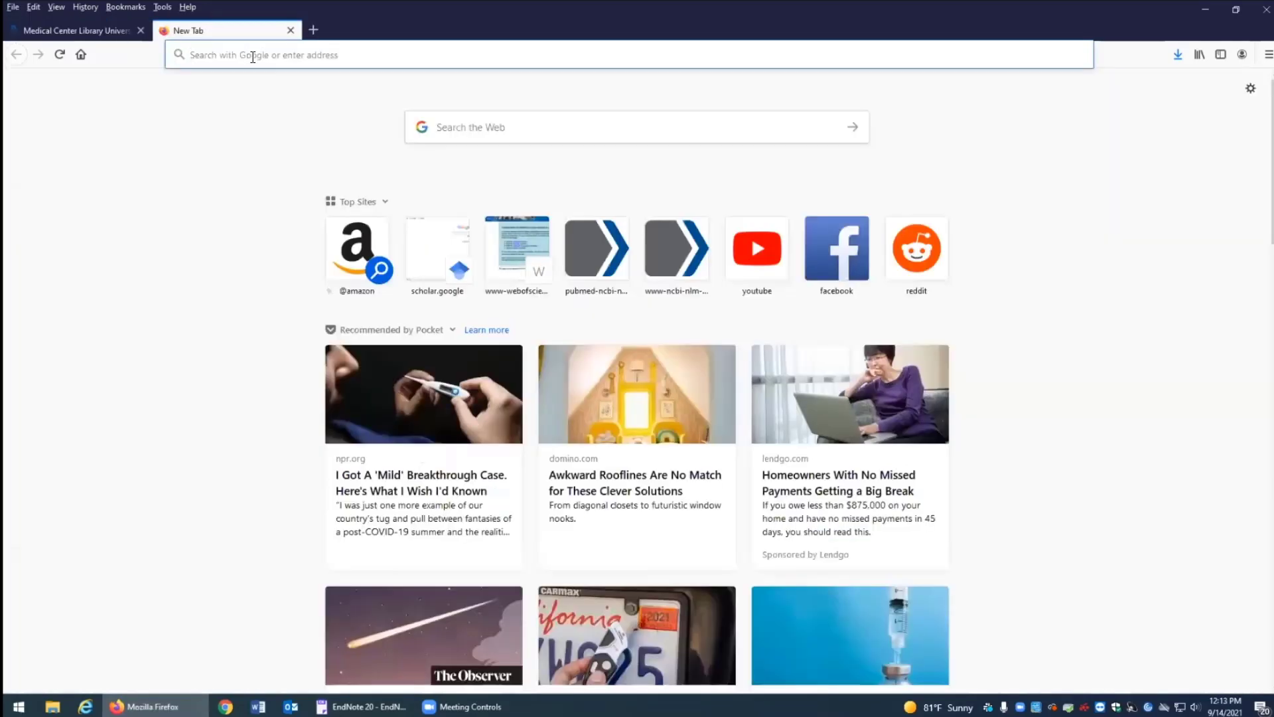
type("scholar.google.com")
key("Return")
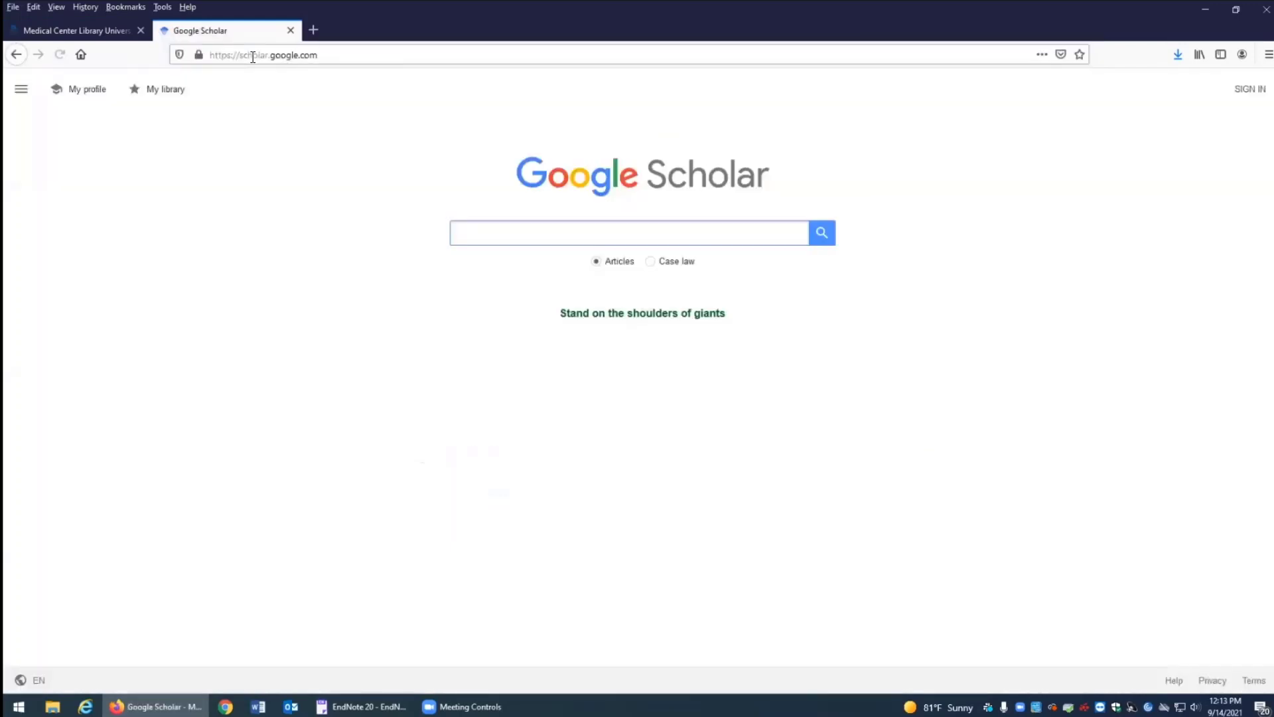
type("cor")
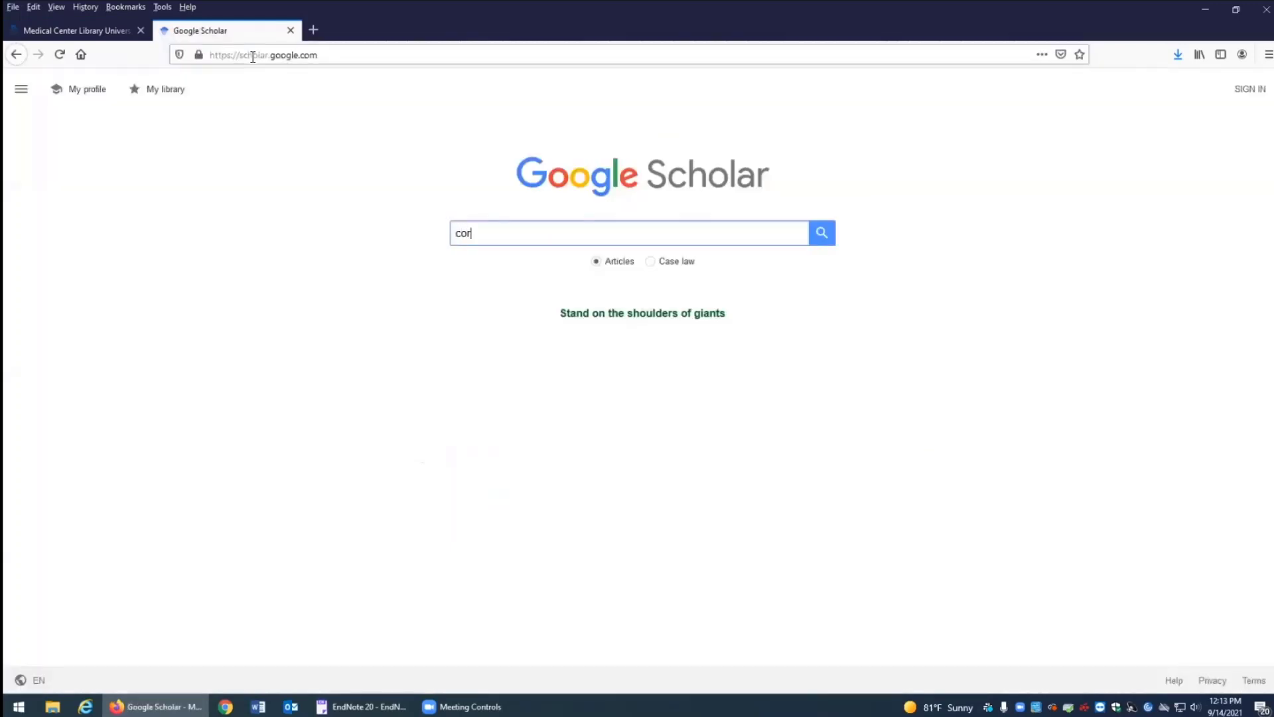
type("onavirus")
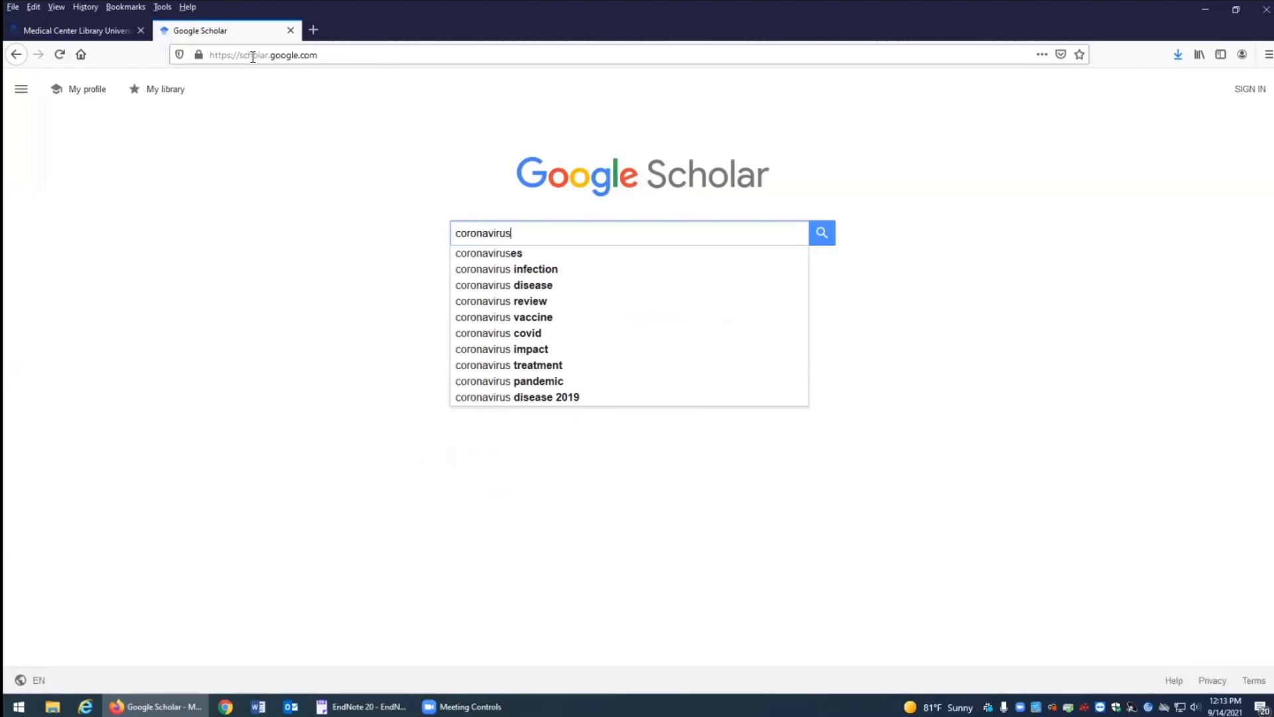
key("Return")
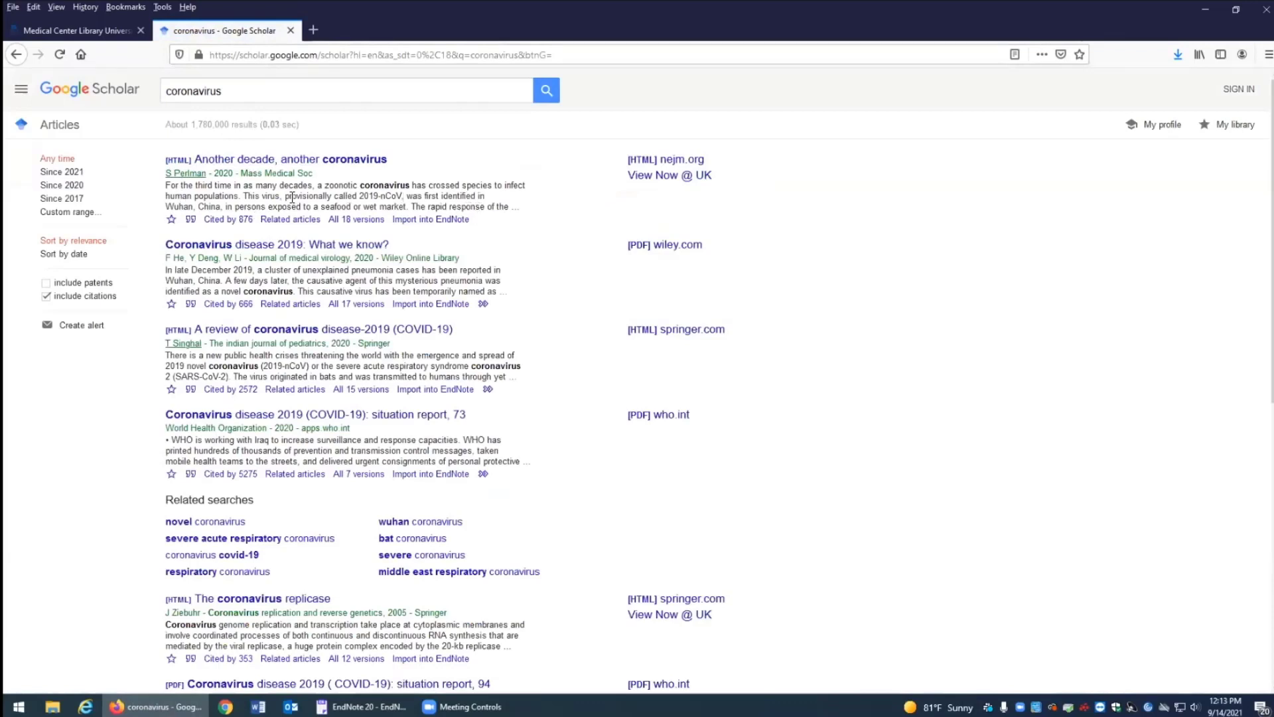
Export the citation for "Another decade, another coronavirus" in EndNote format and open scholar.enw with EndNote 20.1
left_click(192, 220)
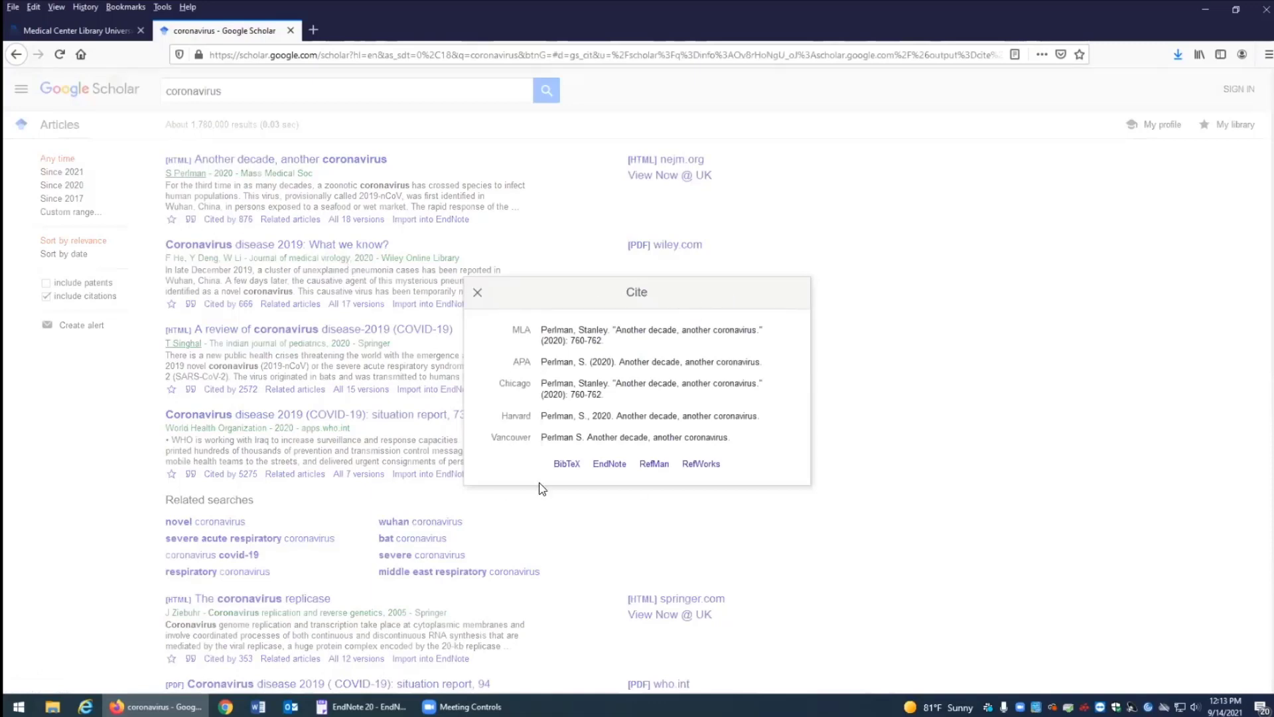
left_click(609, 464)
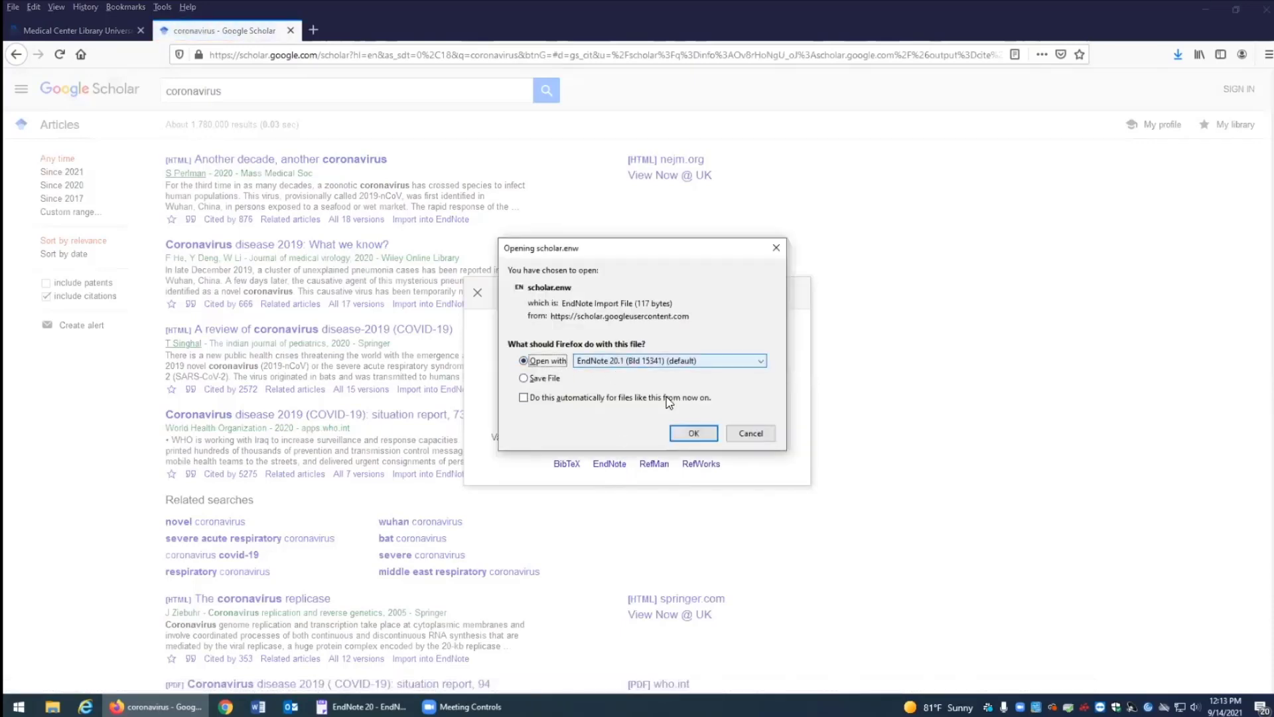
left_click(694, 433)
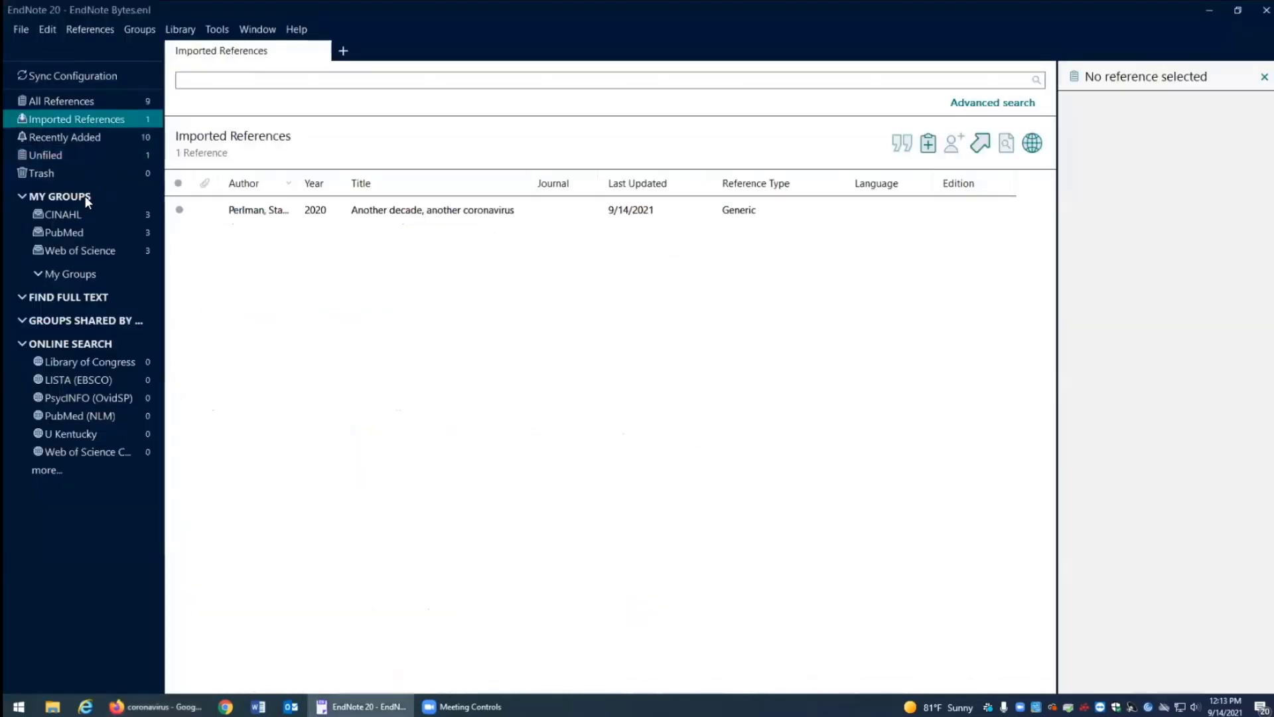
Create a new group named Google Scholar in the EndNote library
right_click(85, 216)
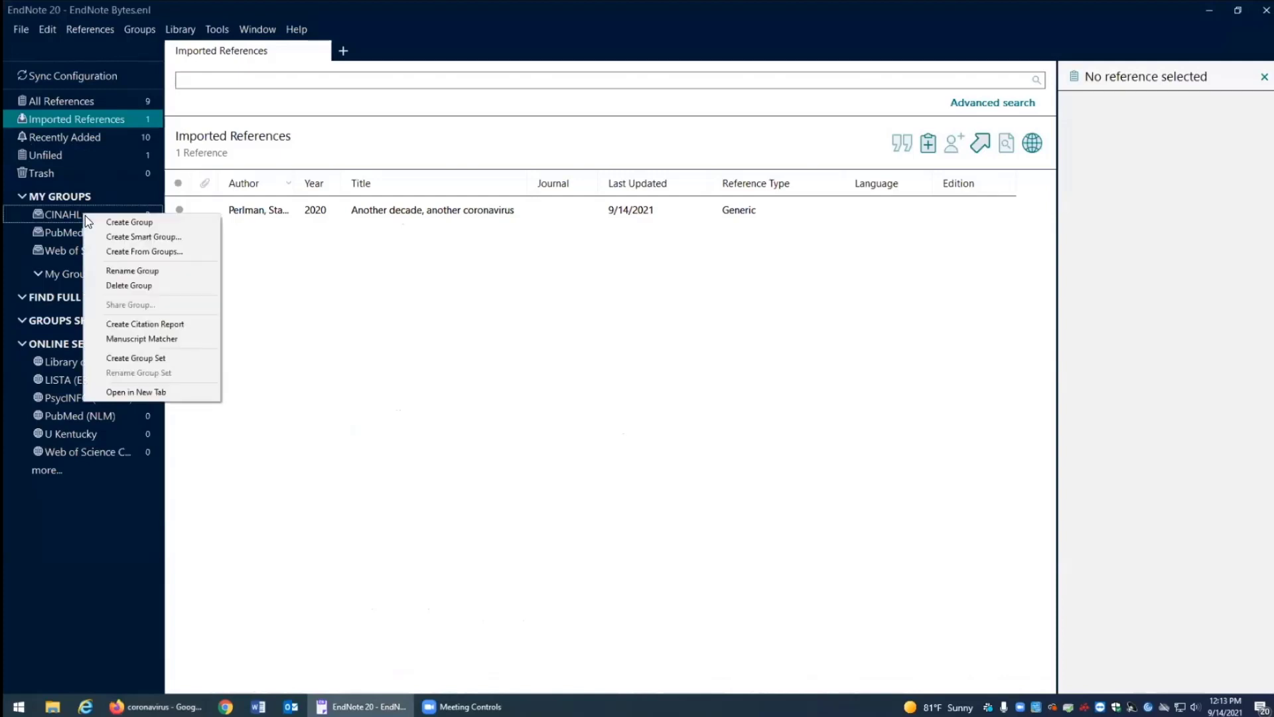
left_click(94, 223)
type("Go")
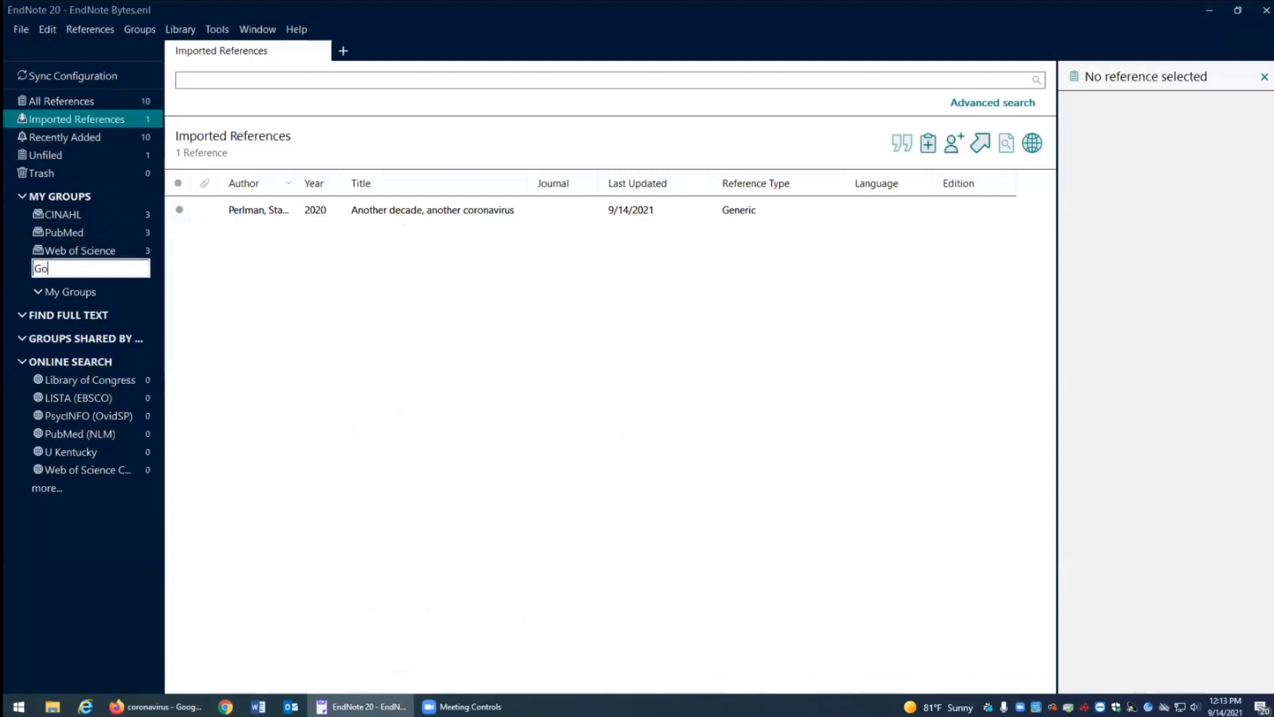
type("ogle Scholar")
key("Return")
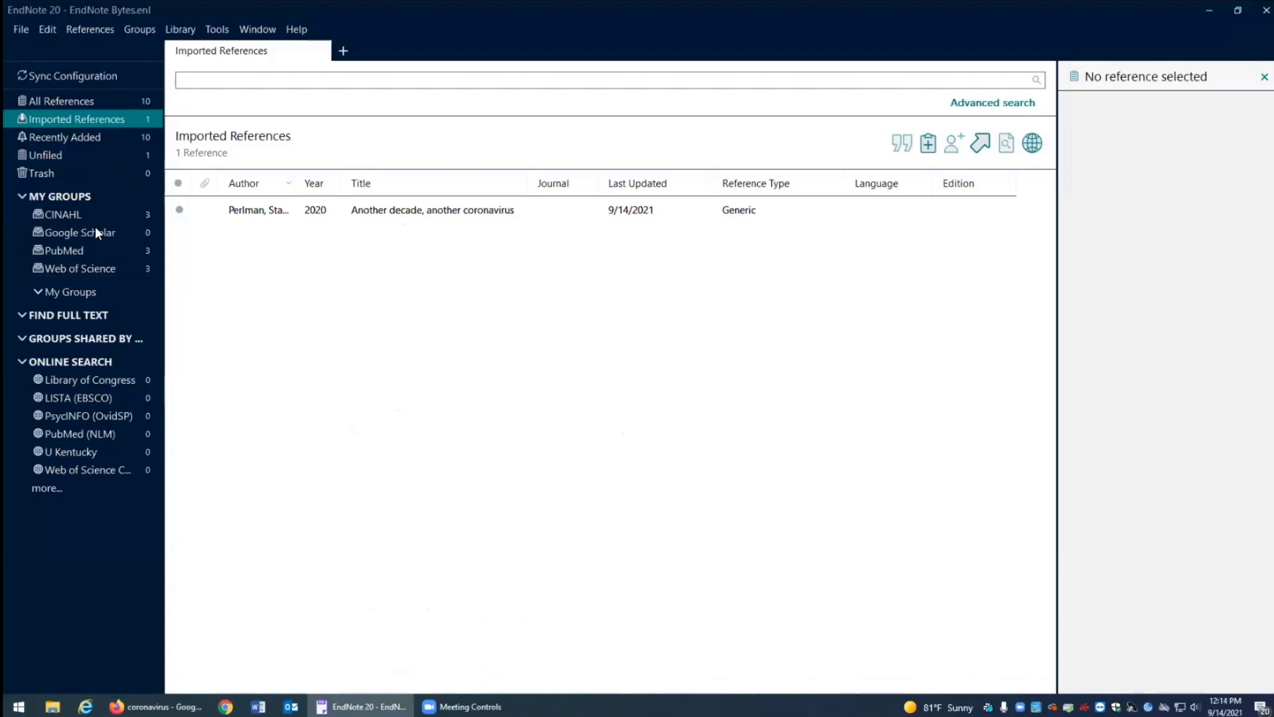
Add the unfiled reference "Another decade, another coronavirus" to the Google Scholar group
left_click(118, 154)
left_click(188, 211)
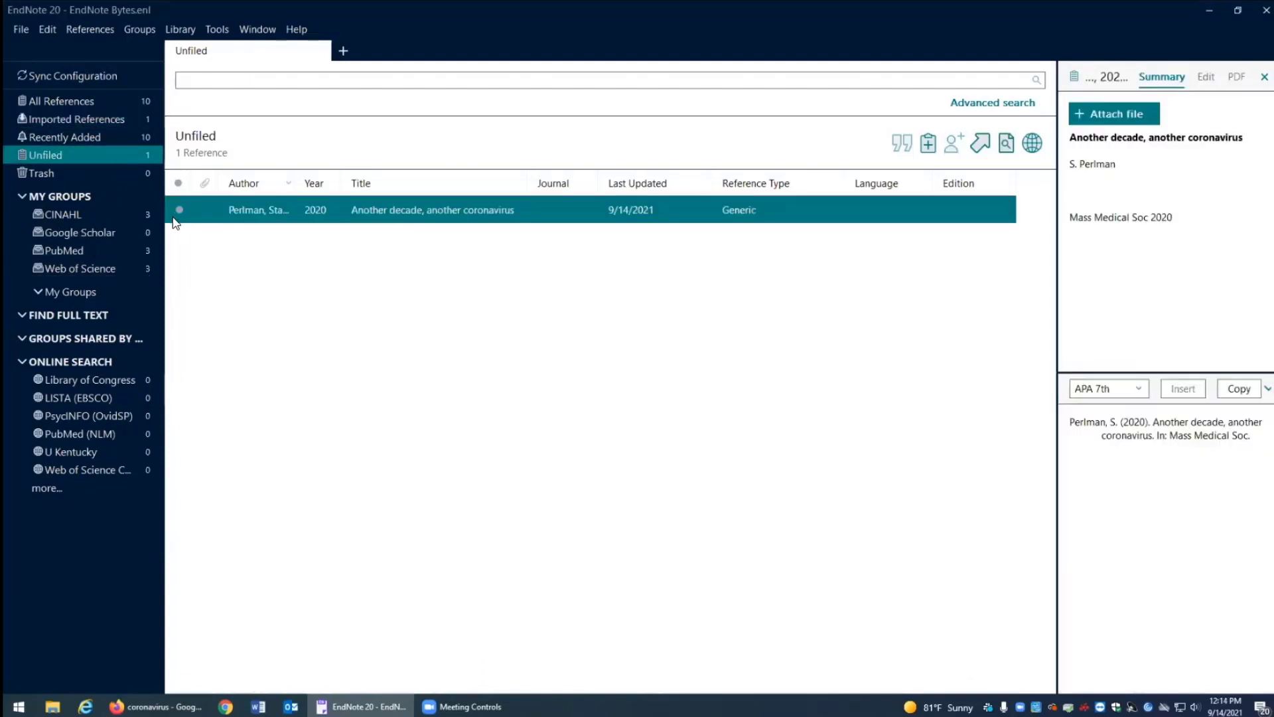
left_click_drag(250, 209, 128, 232)
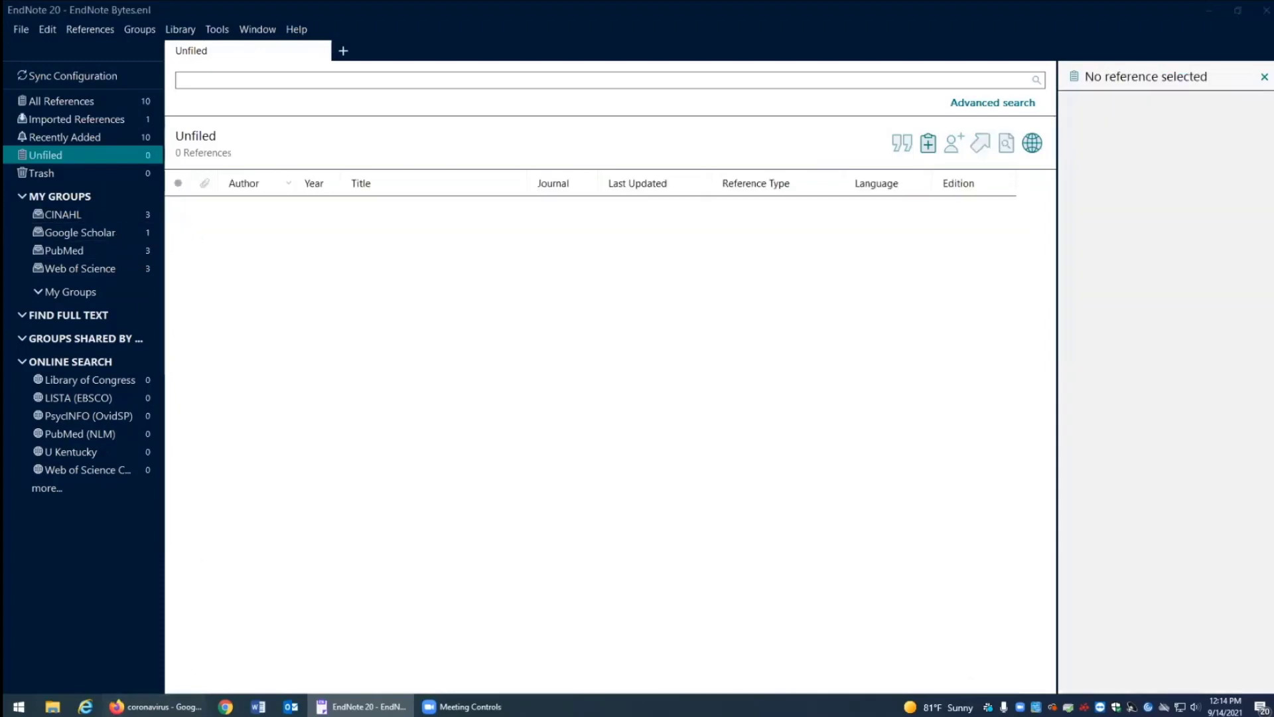
Switch to Firefox, close the citation window, and save Google Scholar's bibliography manager setting to show import links for EndNote
left_click(155, 707)
left_click(477, 293)
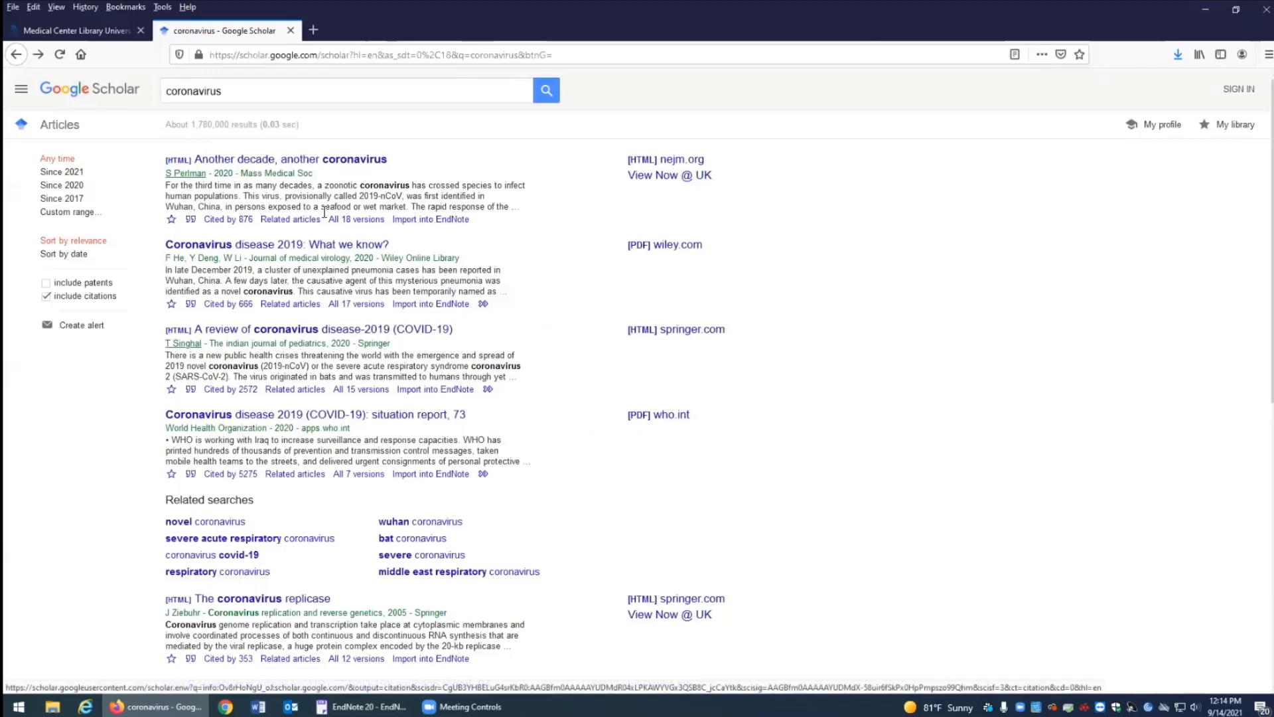
left_click(21, 93)
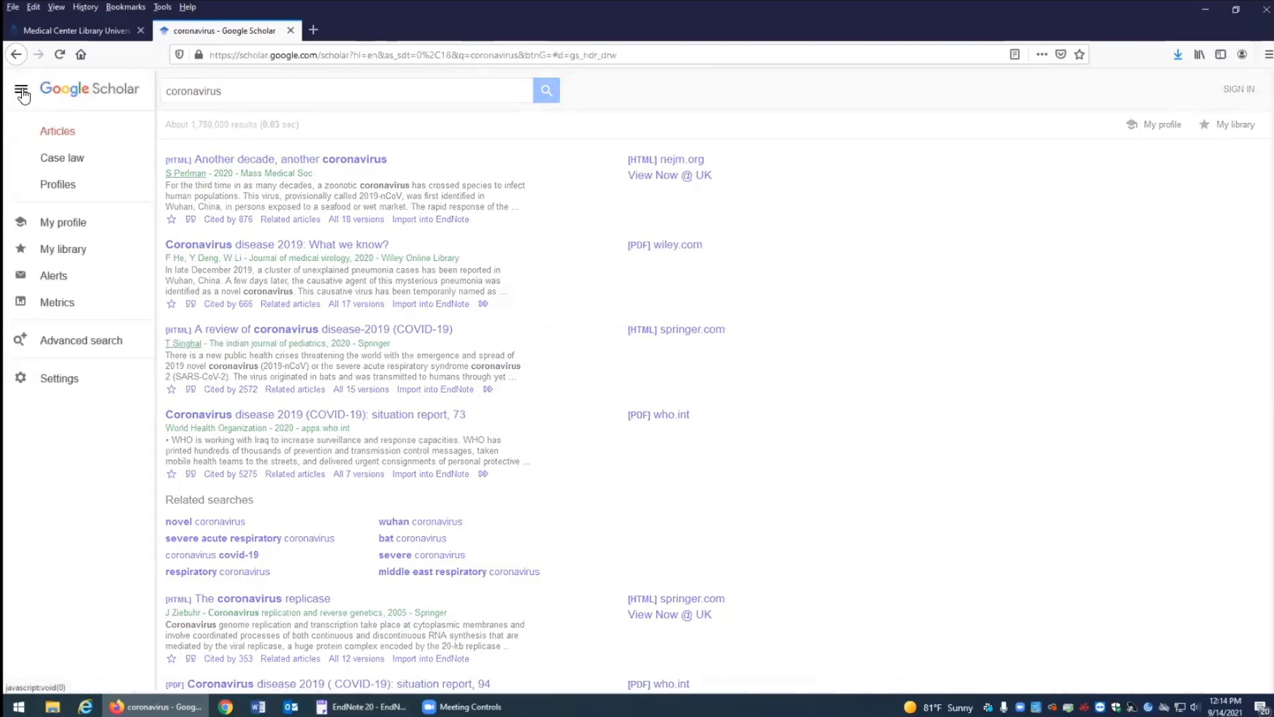
left_click(21, 93)
left_click(21, 93)
left_click(57, 380)
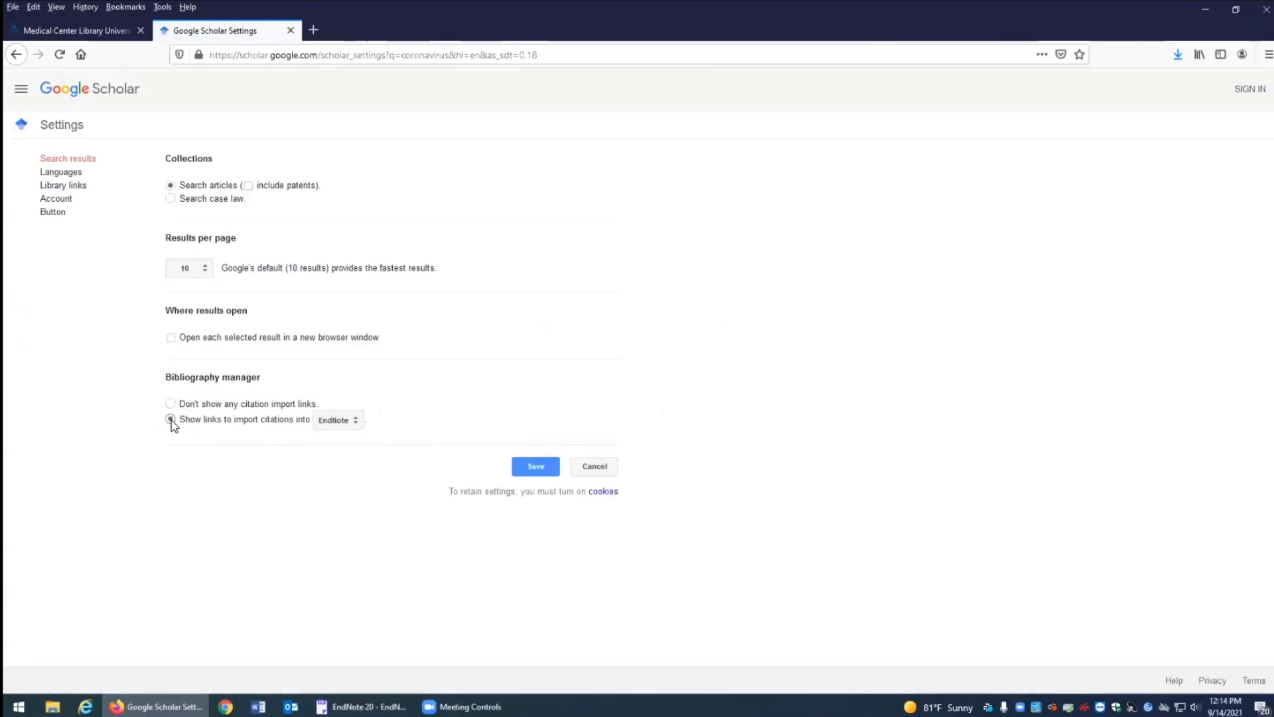
left_click(330, 423)
left_click(338, 439)
left_click(536, 466)
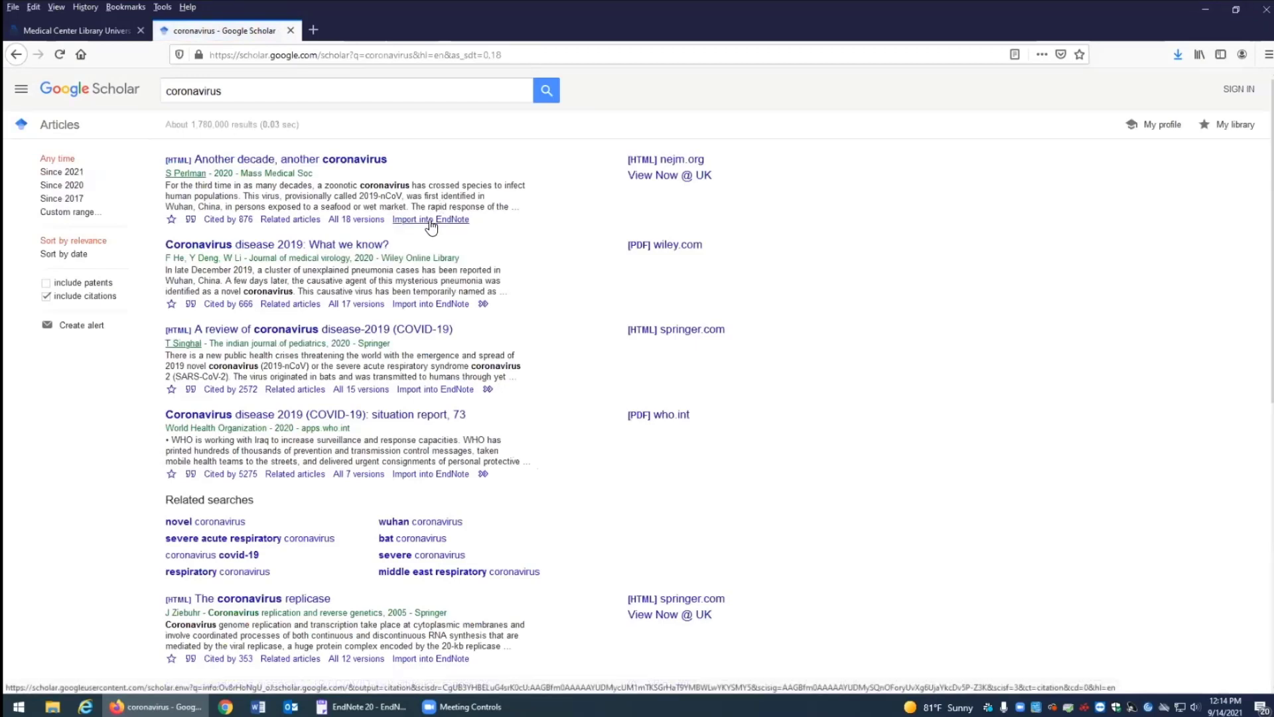
Import "Coronavirus disease 2019: What we know?" from the search results into EndNote 20.1 and add it to the Google Scholar group
left_click(434, 304)
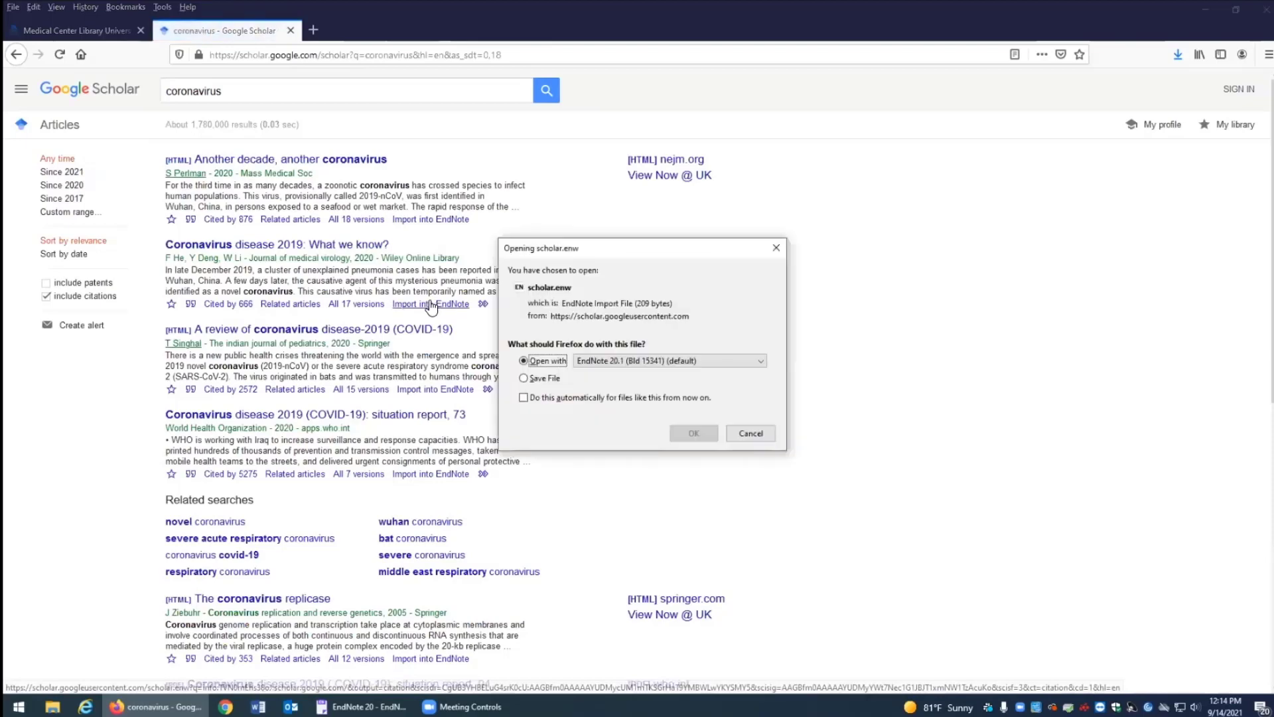
left_click(693, 433)
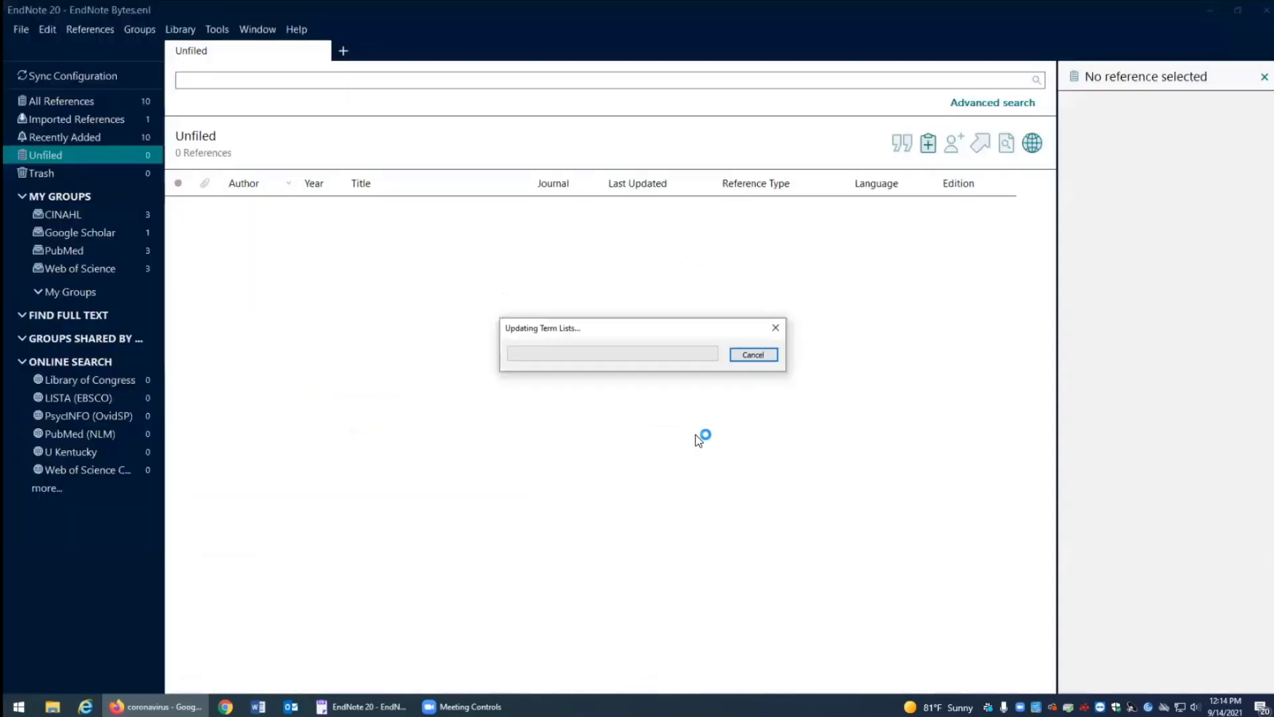
left_click(296, 212)
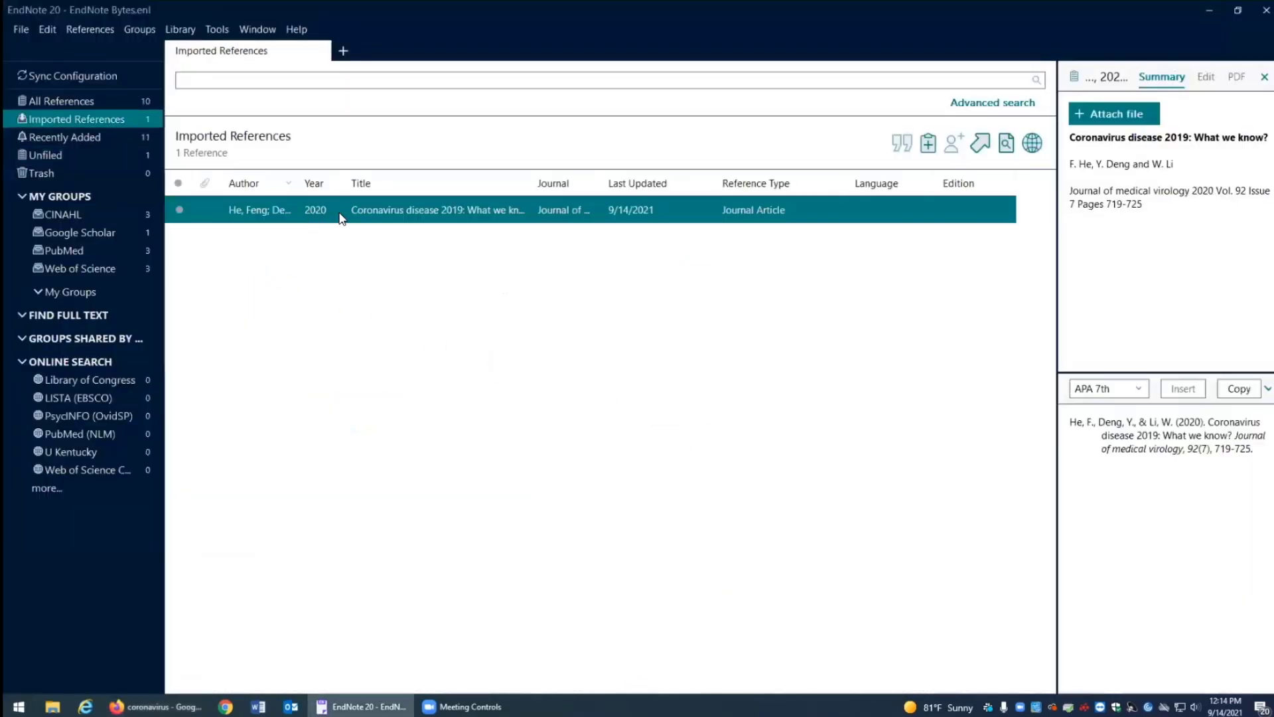
left_click_drag(350, 219, 143, 236)
left_click(141, 233)
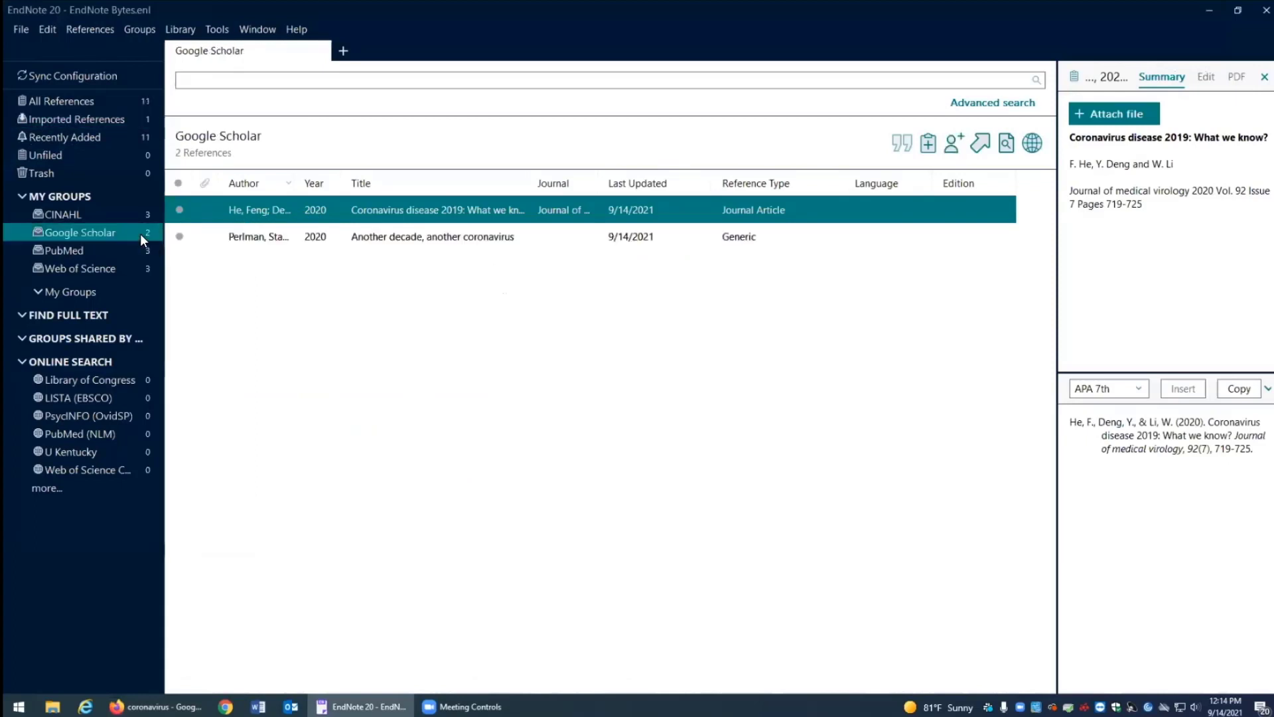
Remove "Another decade, another coronavirus" from the Google Scholar group without deleting it from the library
left_click(297, 244)
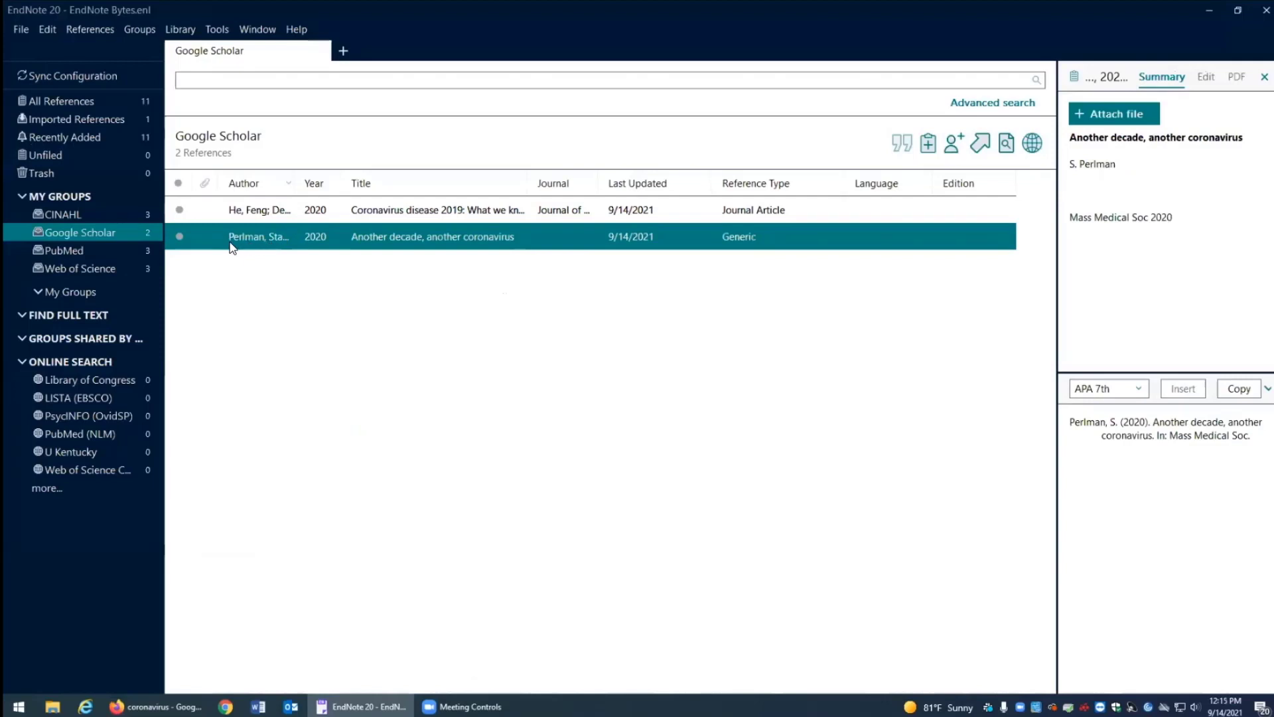
right_click(270, 242)
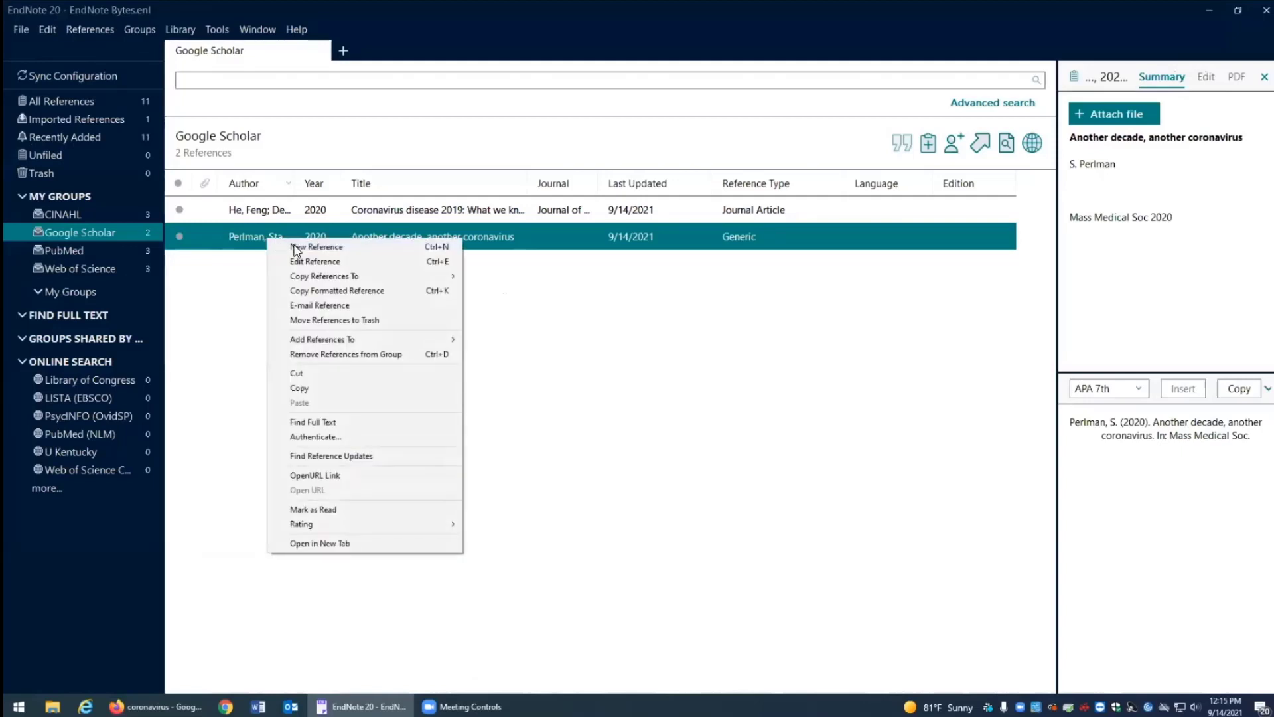
left_click(357, 355)
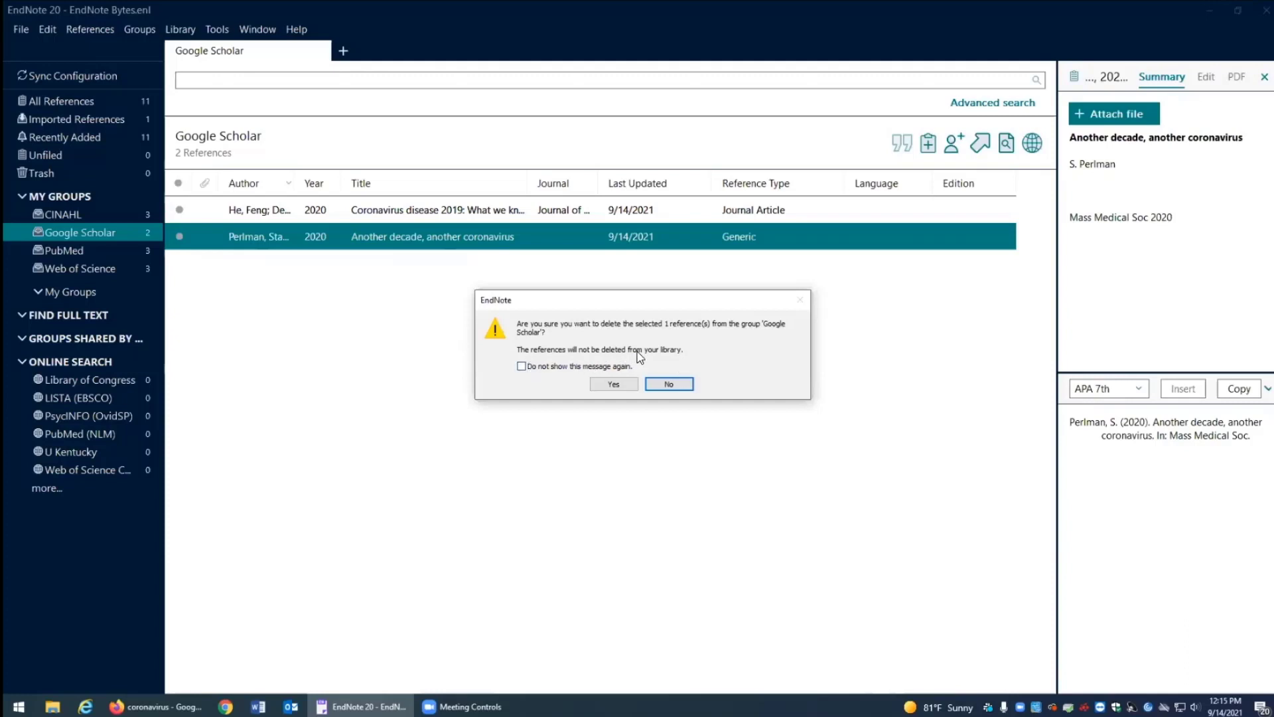
left_click(614, 384)
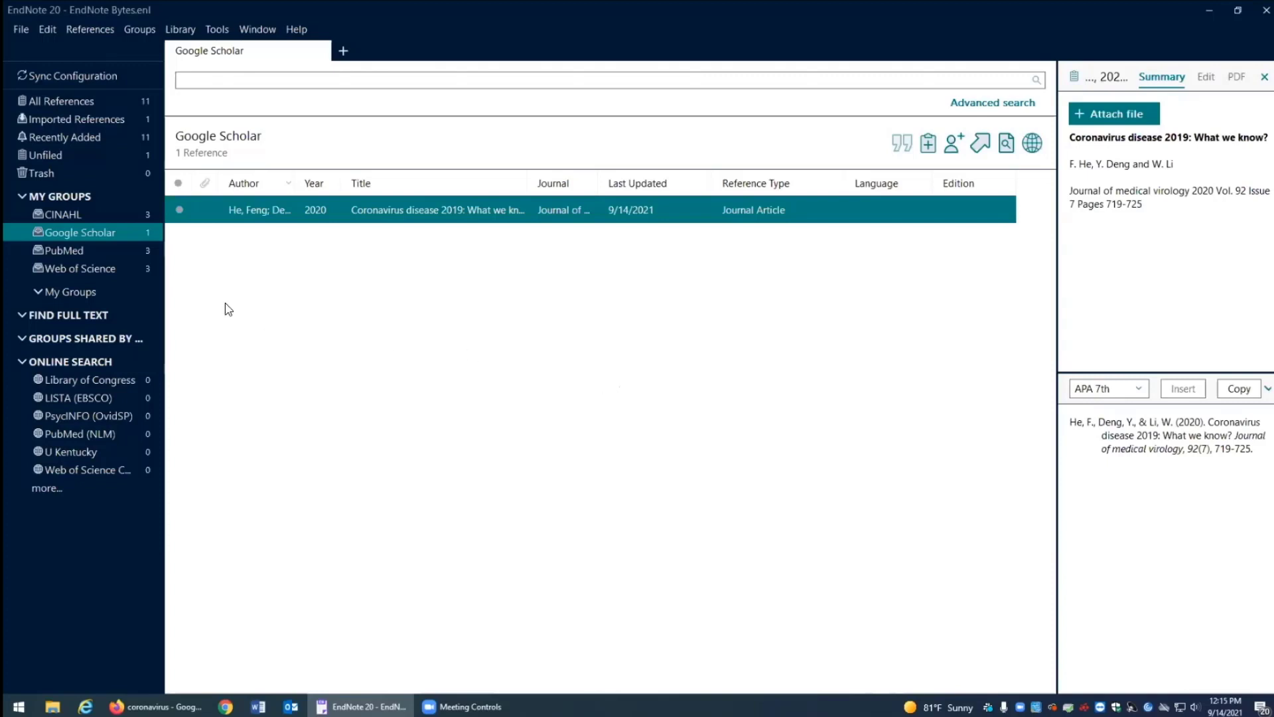
left_click(109, 218)
left_click(113, 239)
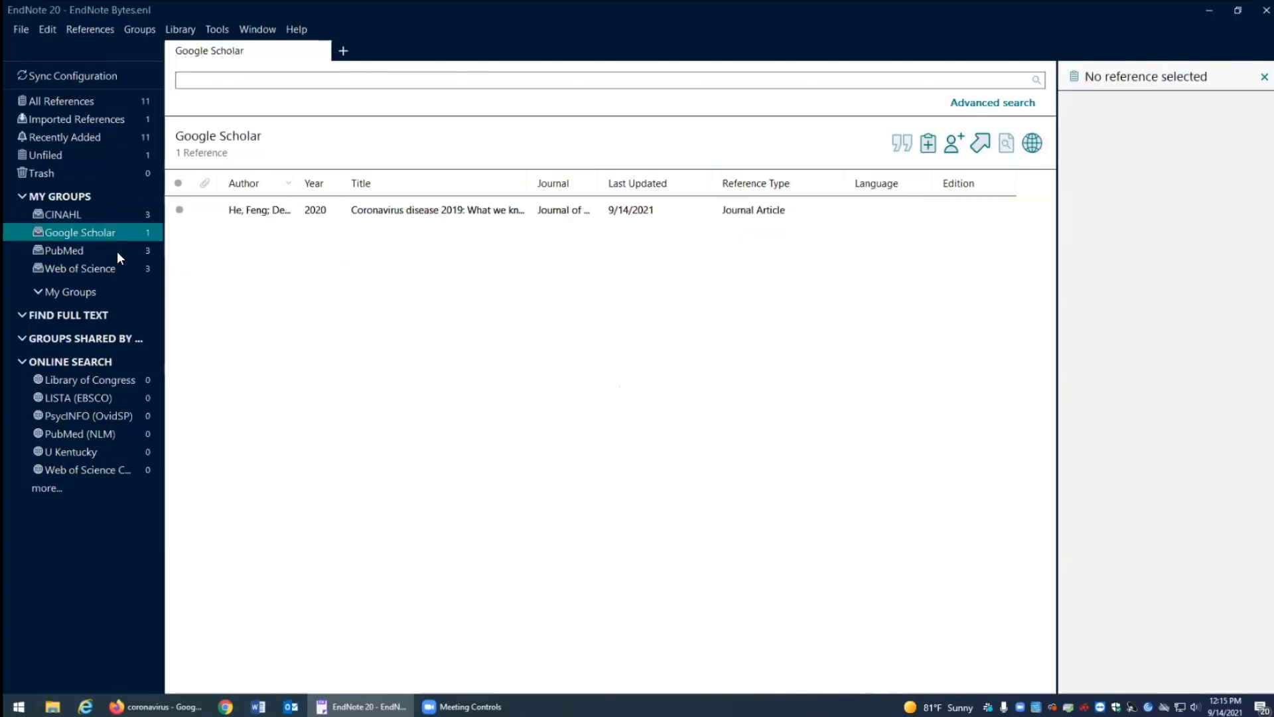
left_click(117, 251)
left_click(117, 267)
left_click(114, 216)
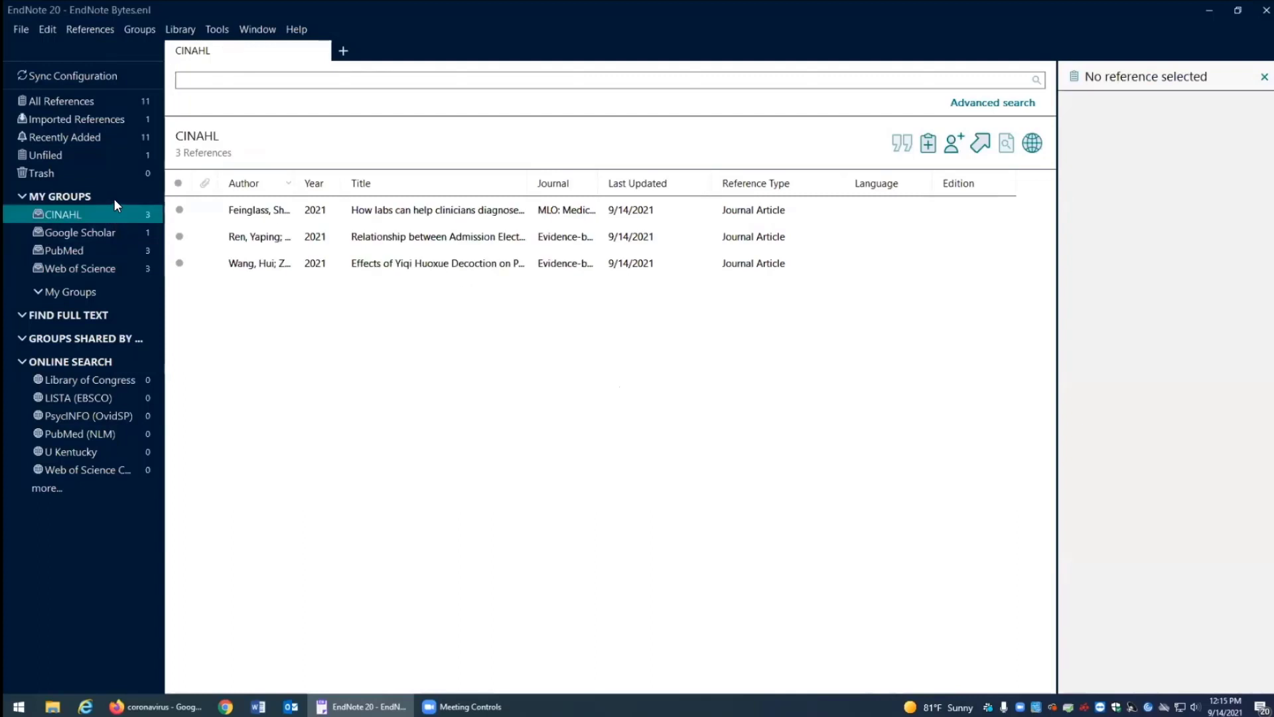
Create a group set named Export from Databases under My Groups
left_click(113, 197)
right_click(114, 198)
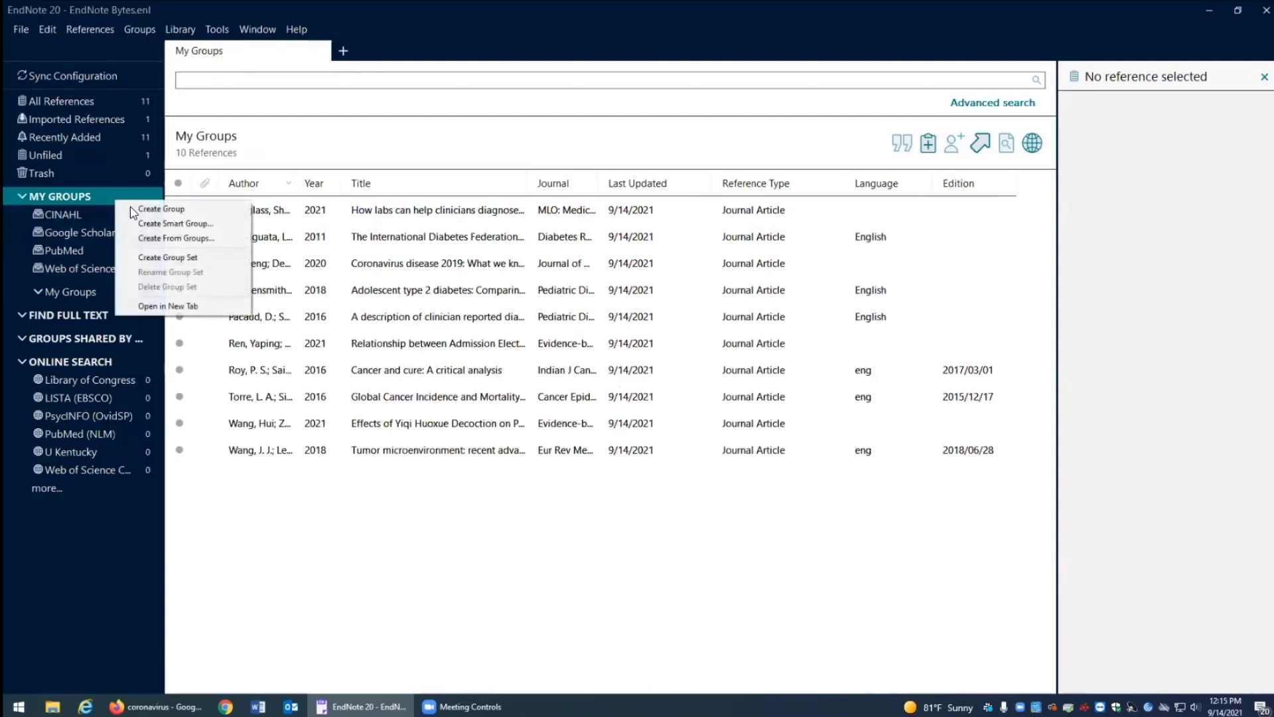
left_click(159, 258)
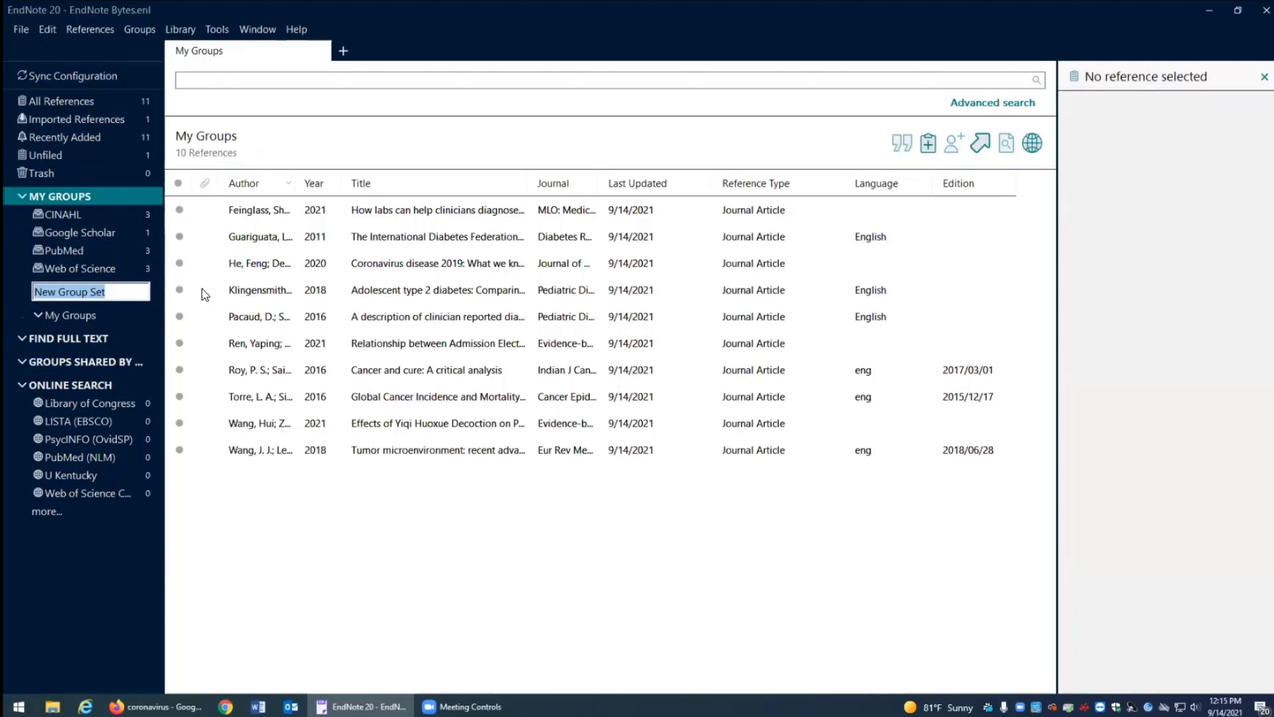
type("Ex")
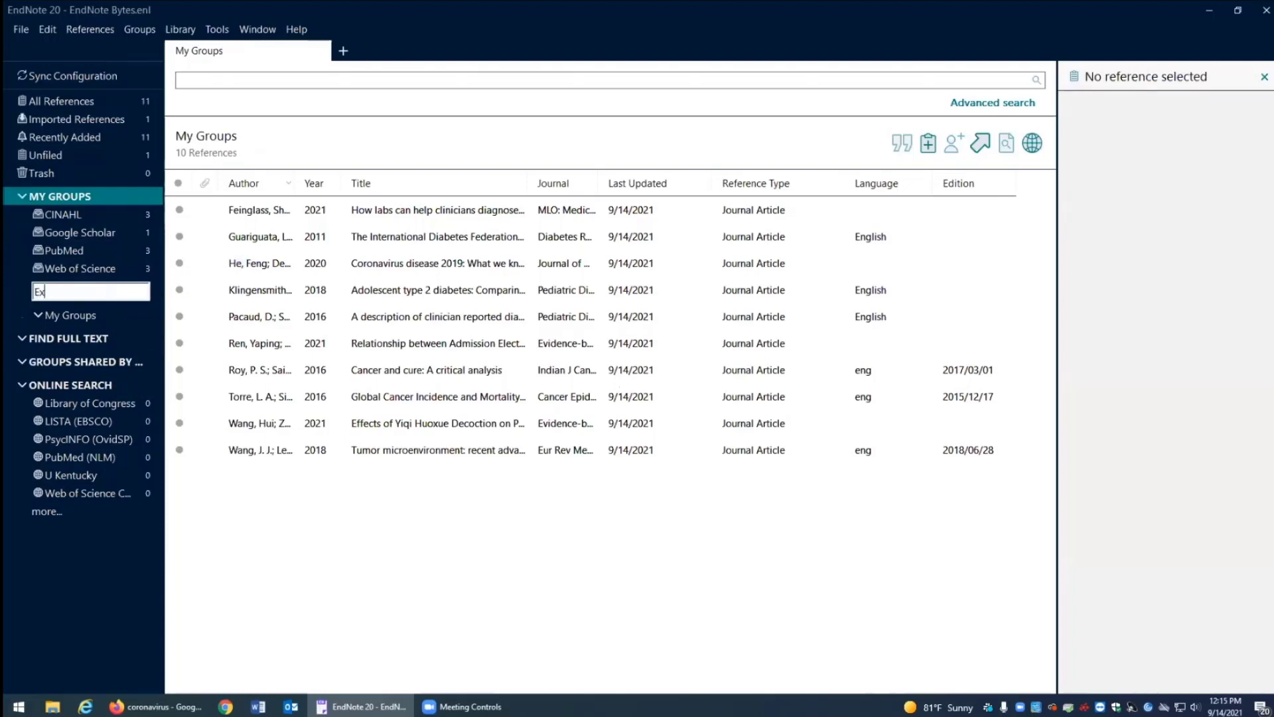
type("port from Databases")
key("Return")
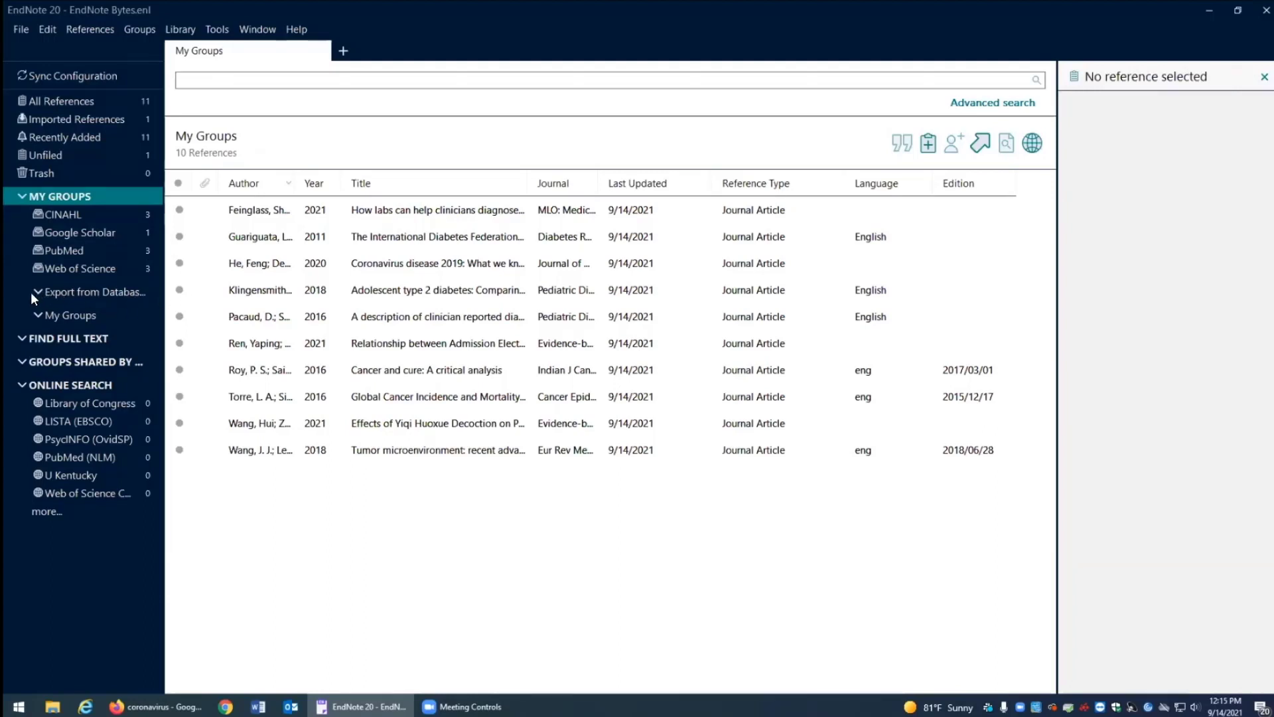
Move the CINAHL, Google Scholar, PubMed and Web of Science groups into the Export from Databases group set
left_click_drag(72, 214, 81, 300)
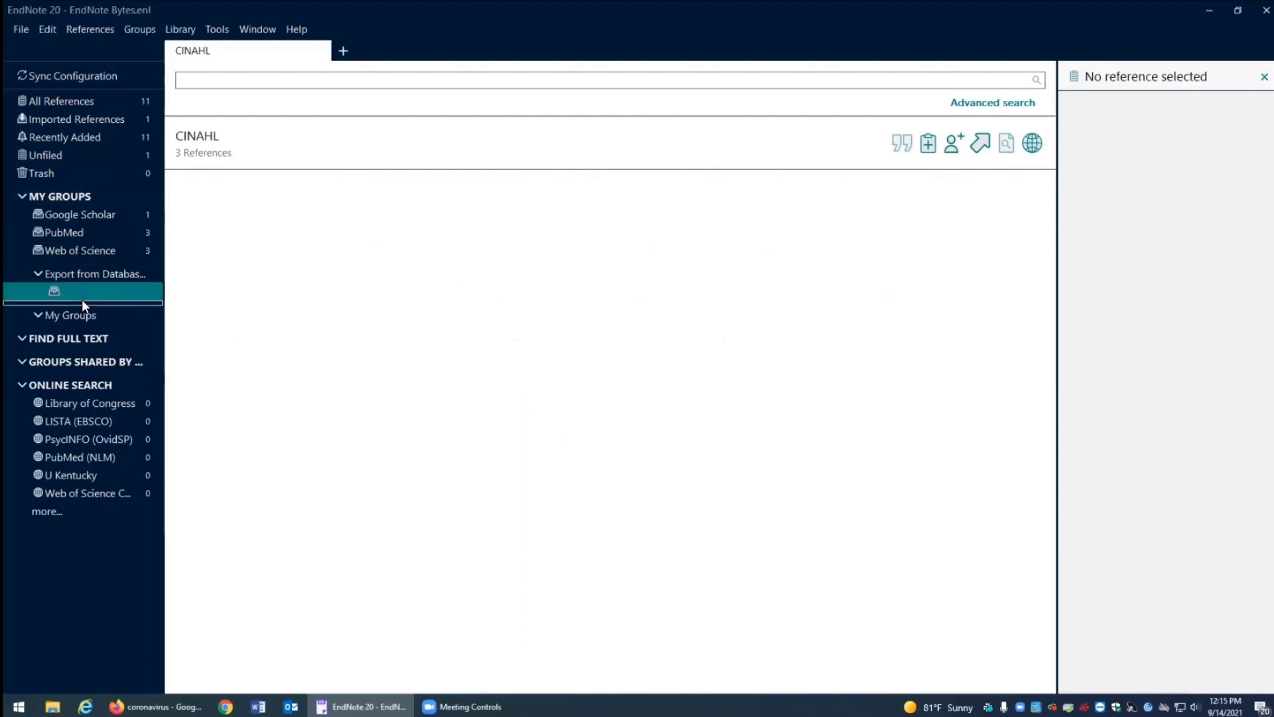
left_click(82, 214)
left_click_drag(81, 212, 87, 300)
left_click_drag(76, 209, 85, 304)
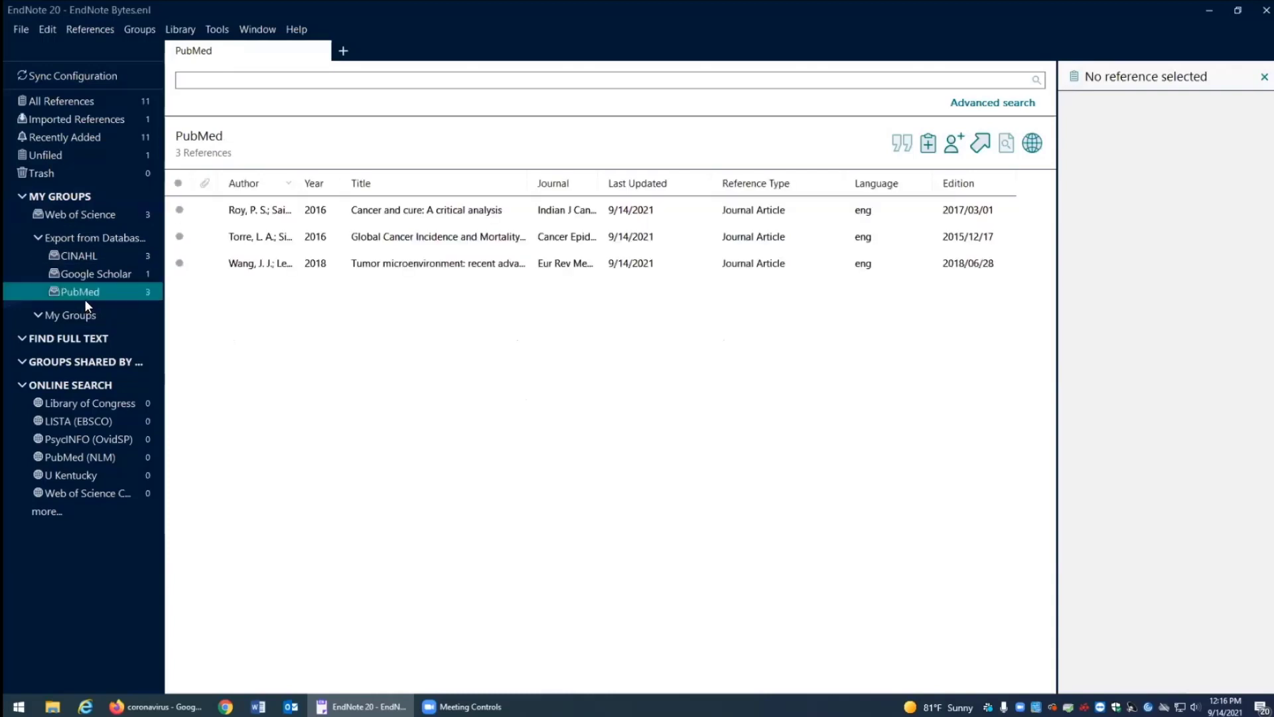
left_click_drag(79, 214, 89, 300)
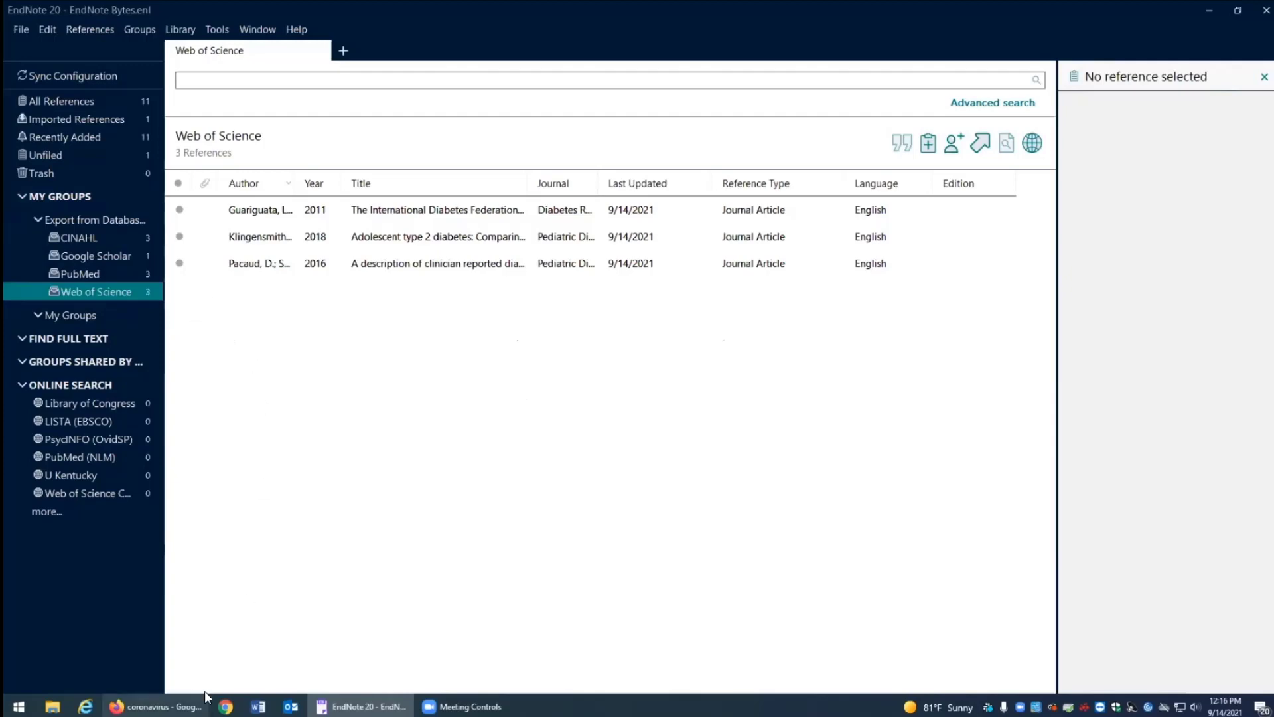
Switch to Firefox and display the list of research guides on the Medical Center Library page
left_click(156, 706)
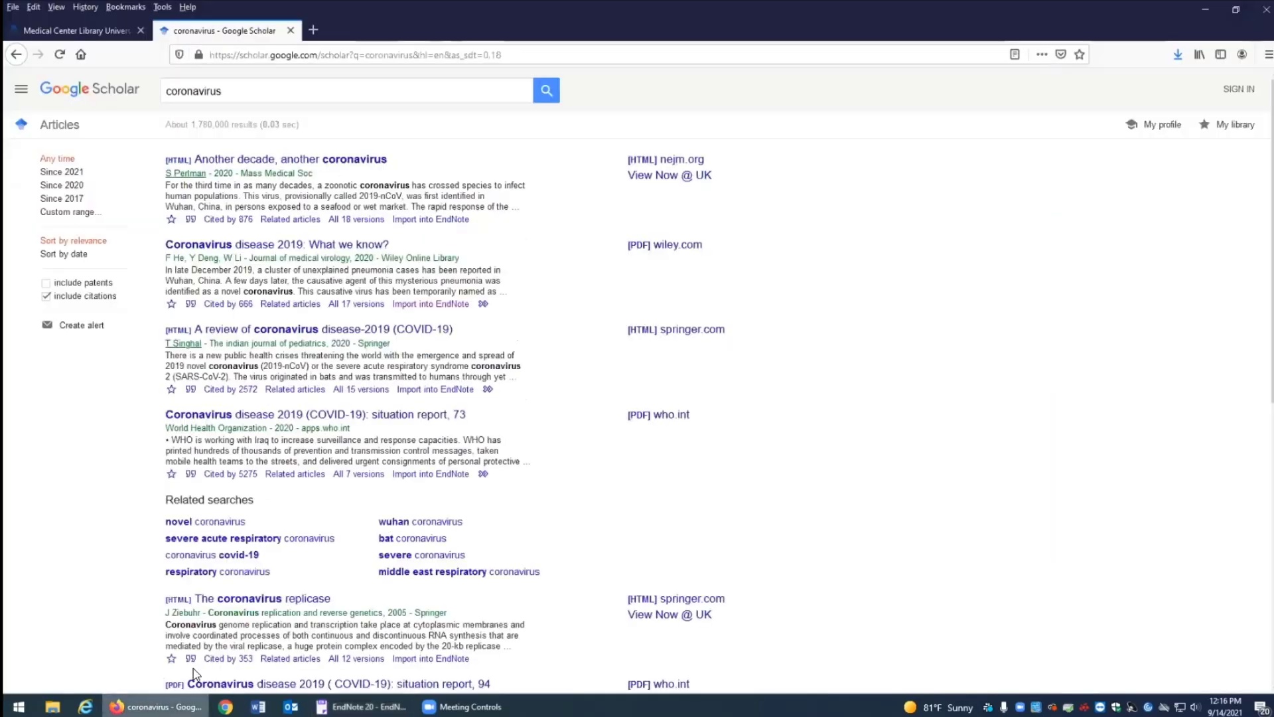
left_click(78, 27)
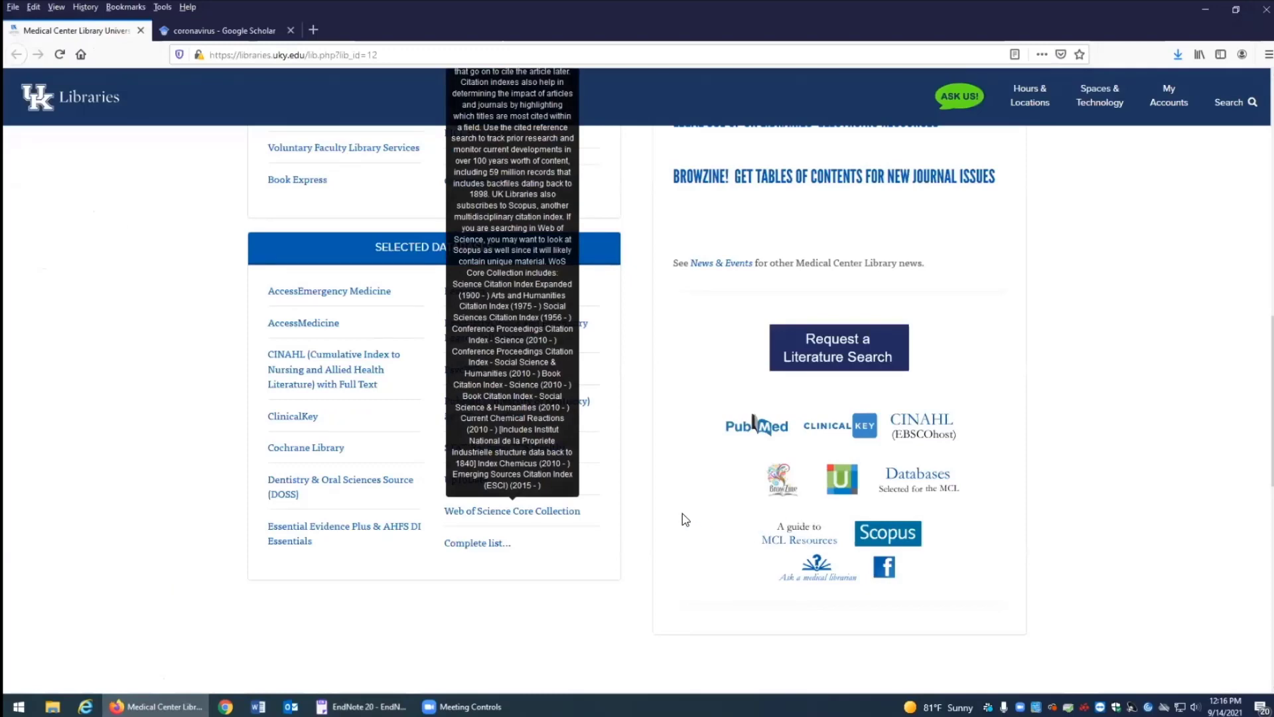
scroll(666, 515, "up", 8)
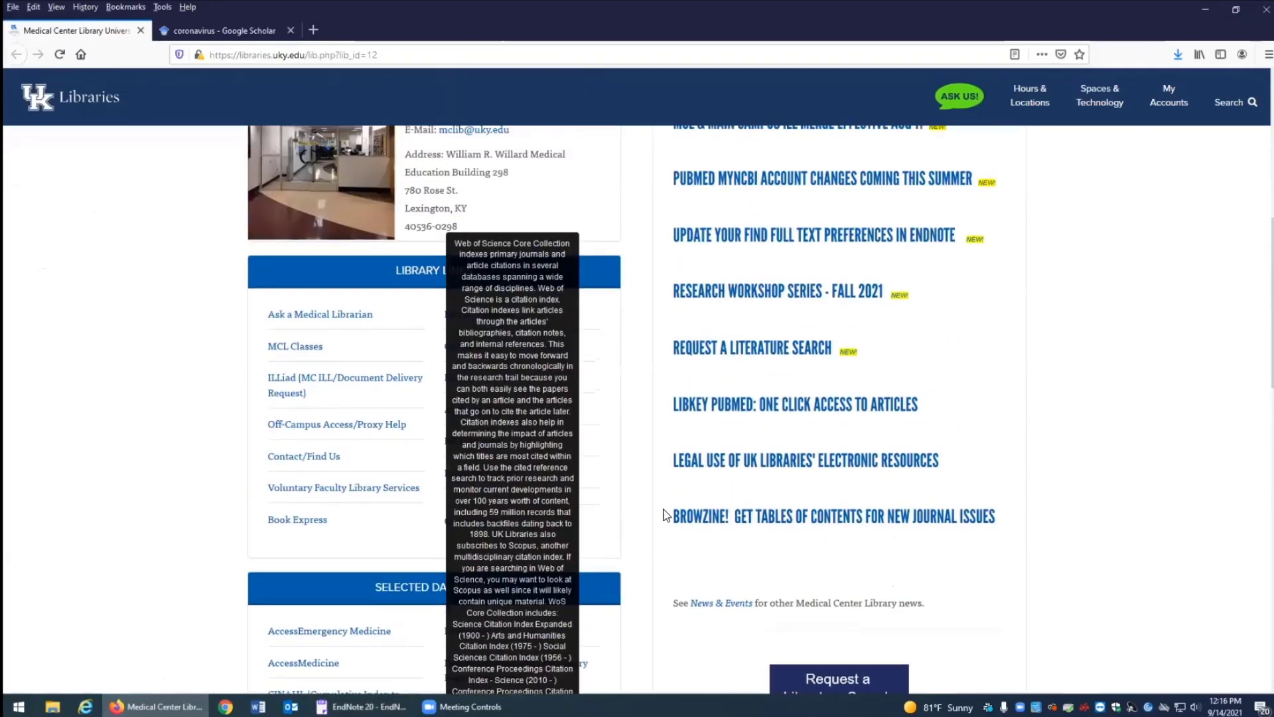
left_click(834, 255)
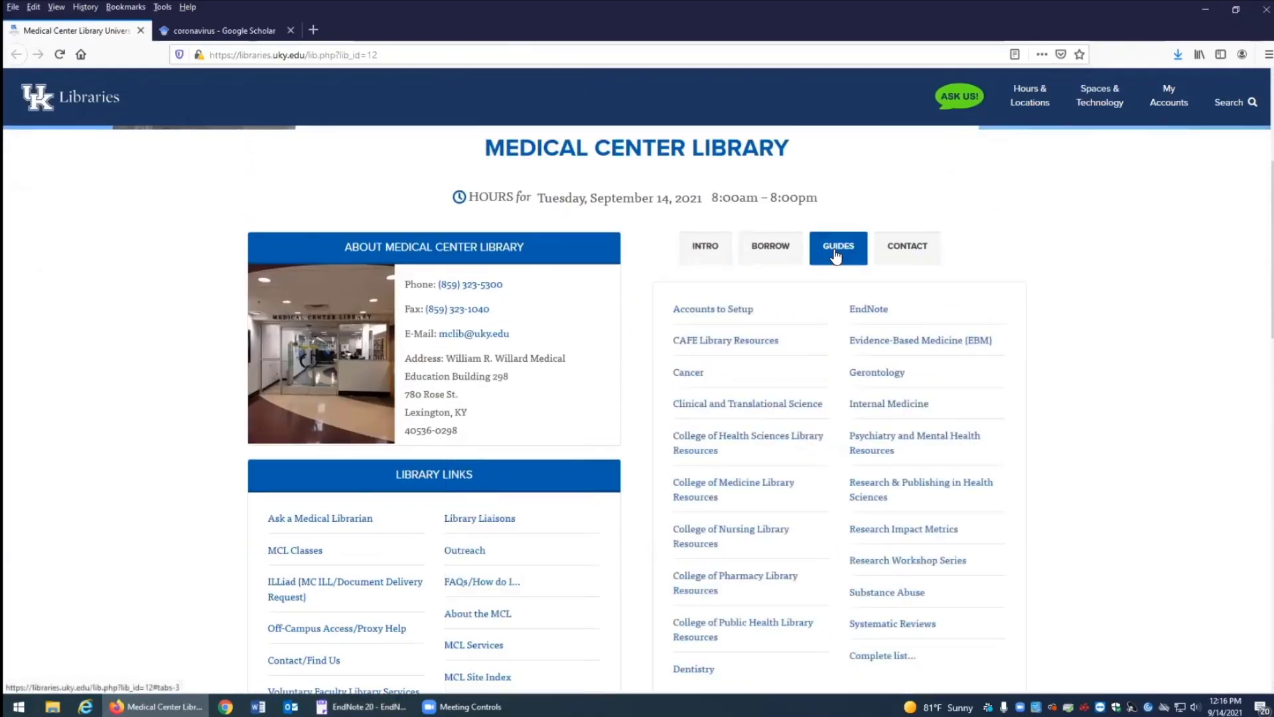
Open the EndNote research guide in a new tab and expand its EndNote 20 Help & Resources section
right_click(871, 310)
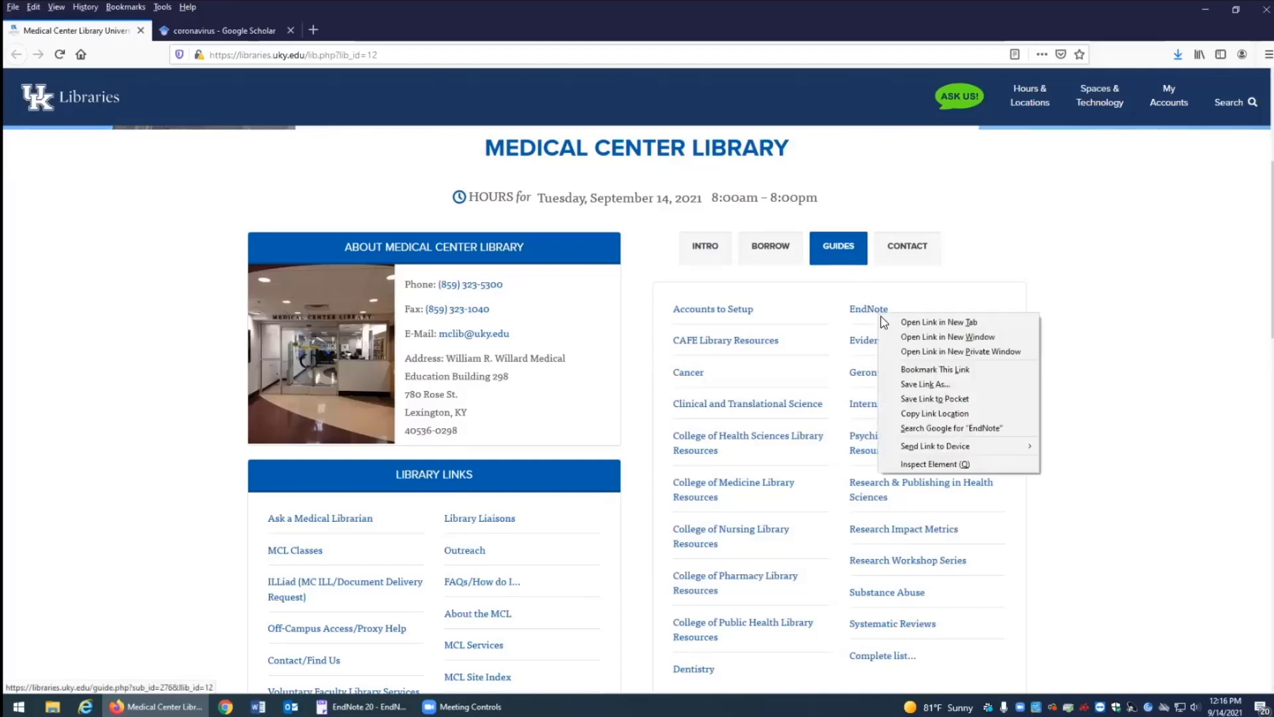
left_click(922, 323)
left_click(219, 29)
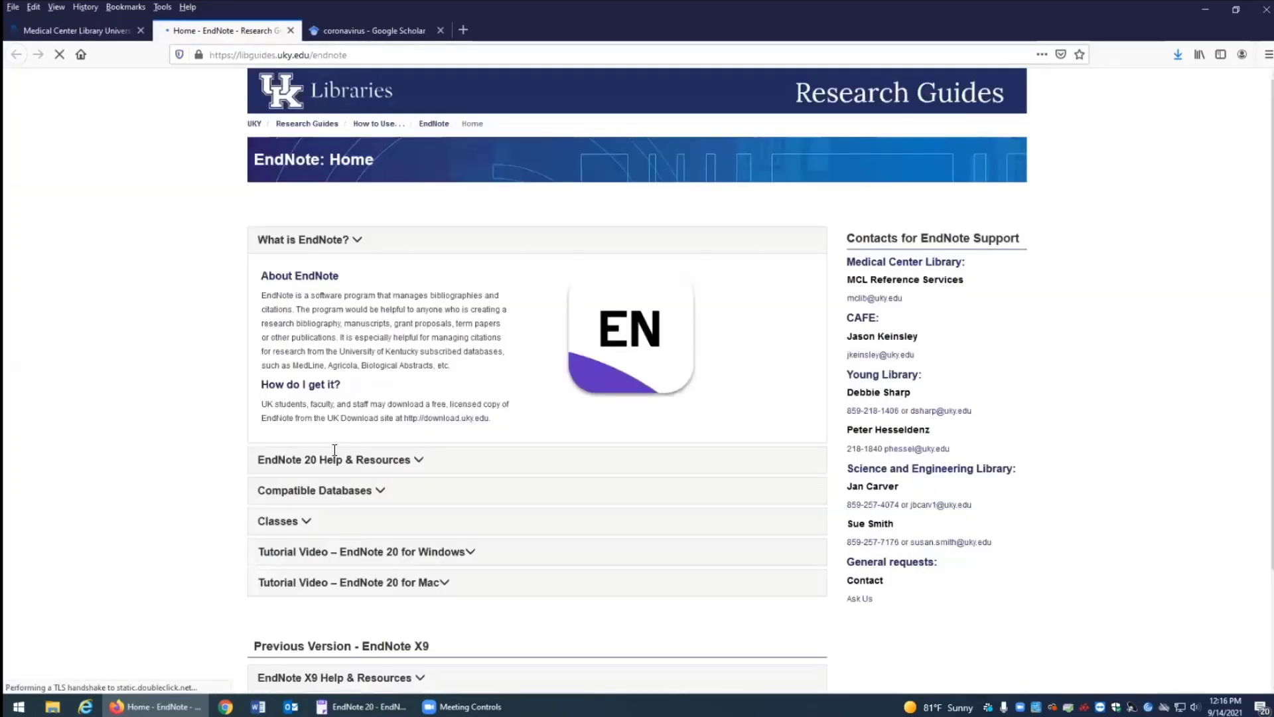
left_click(339, 464)
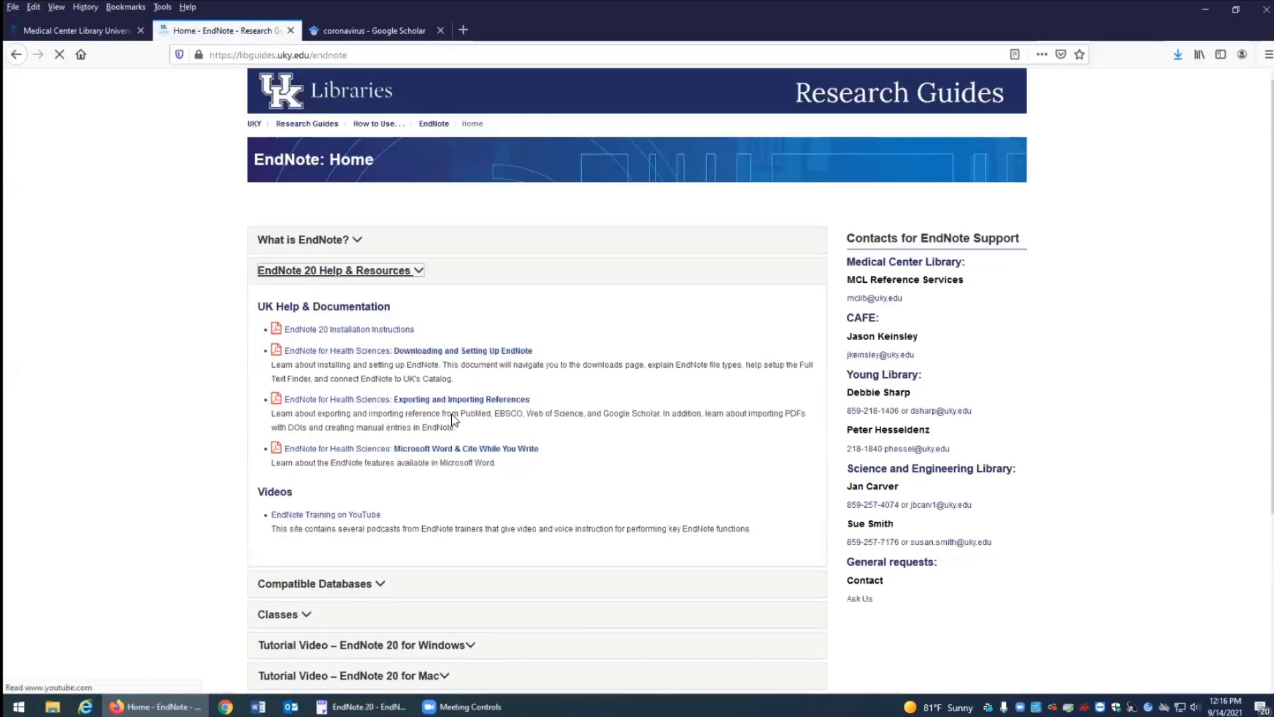